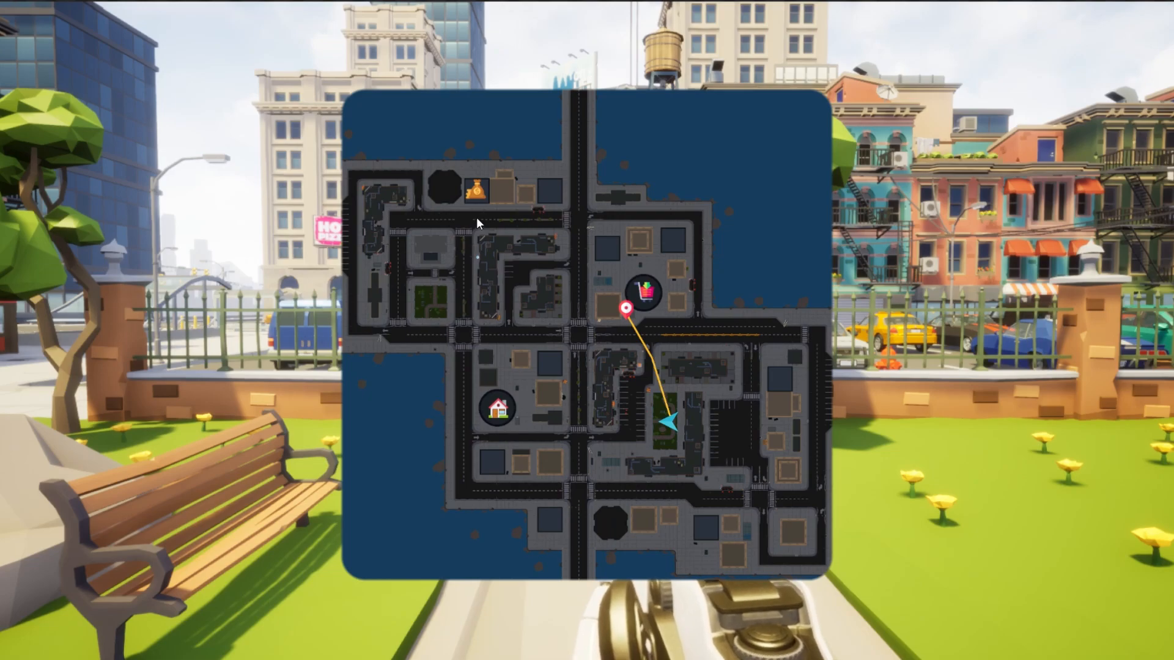
Set the route destination beside the money bag marker and add eye waypoints along the way on the world map.
{"action": "left_click", "coordinate": [459, 207]}
{"action": "key", "text": "m"}
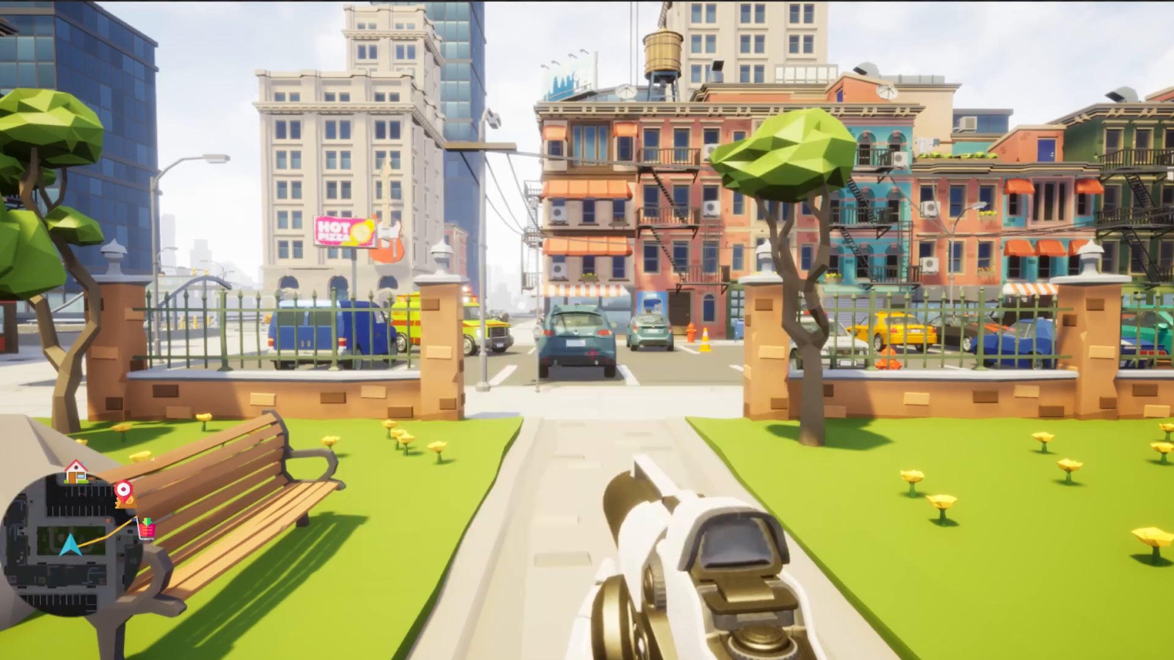
{"action": "key", "text": "m"}
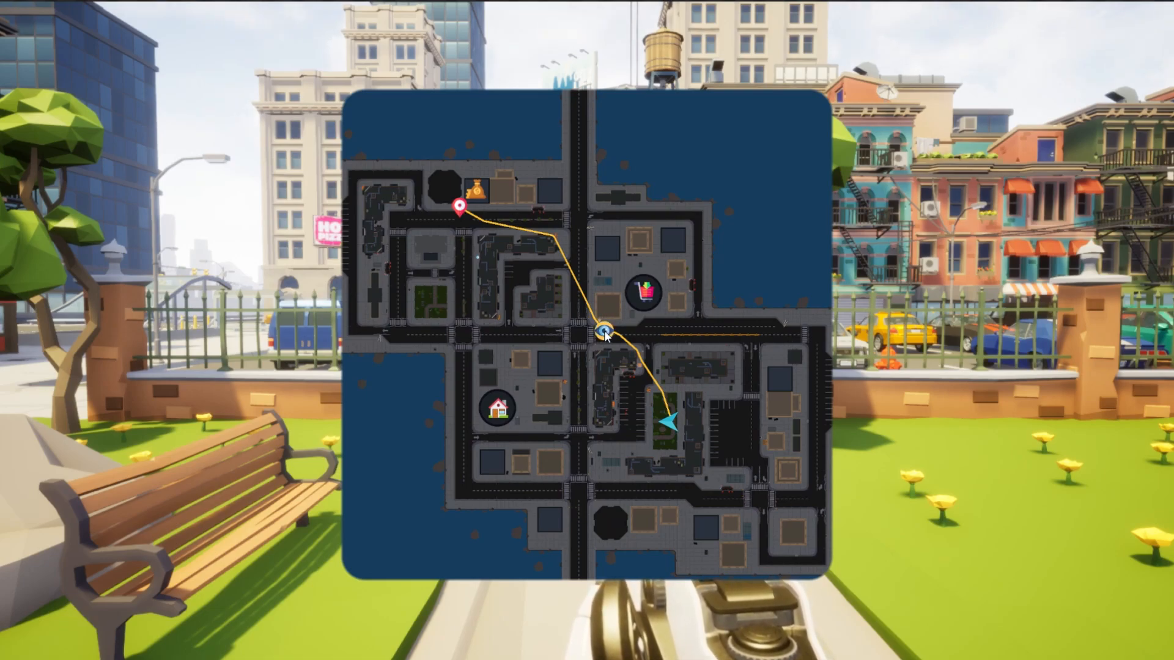
{"action": "left_click", "coordinate": [570, 267]}
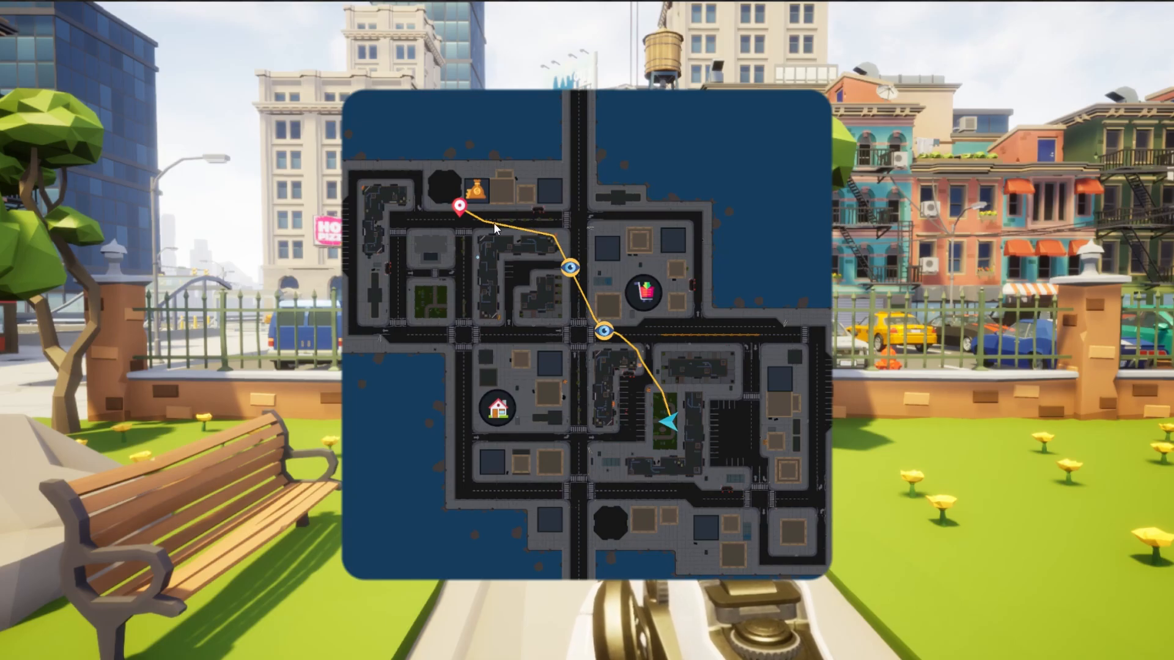
{"action": "key", "text": "m"}
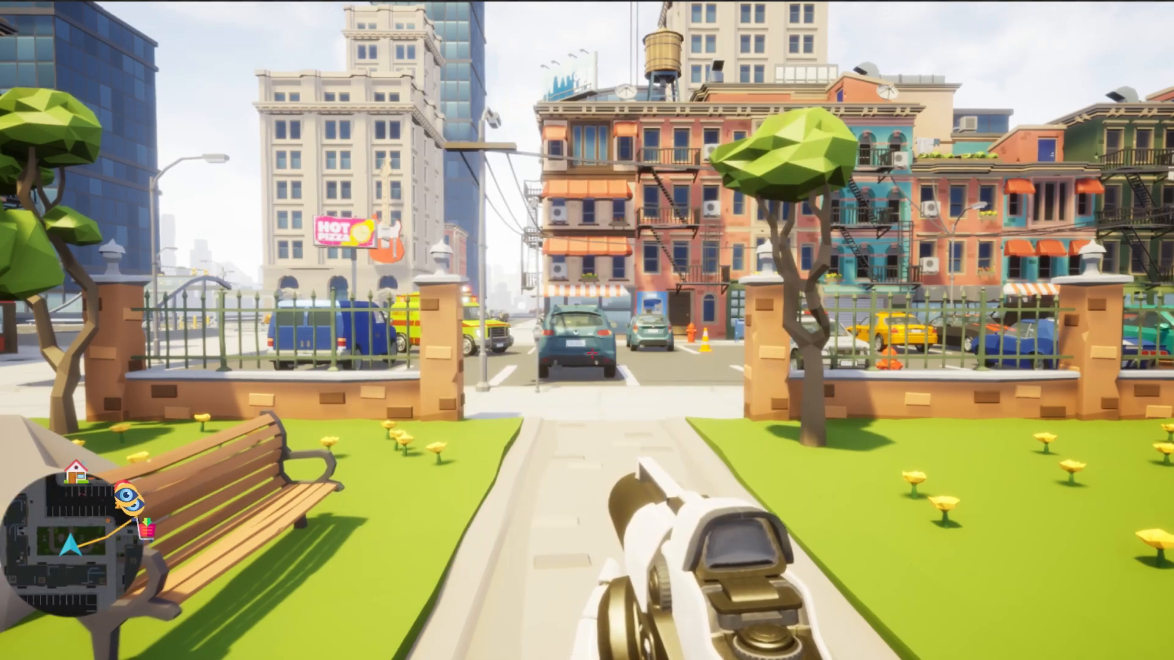
Walk out of the park and follow the minimap route to the first eye waypoint at the large crossing.
{"action": "key", "text": "w"}
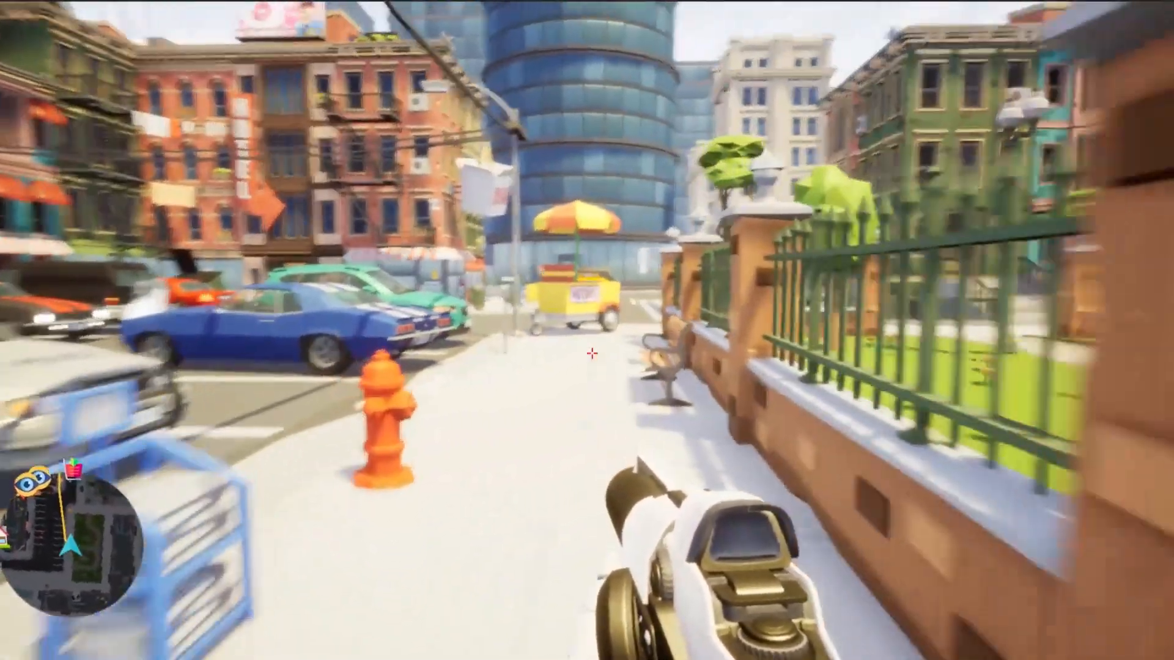
{"action": "key", "text": "m"}
{"action": "key", "text": "m"}
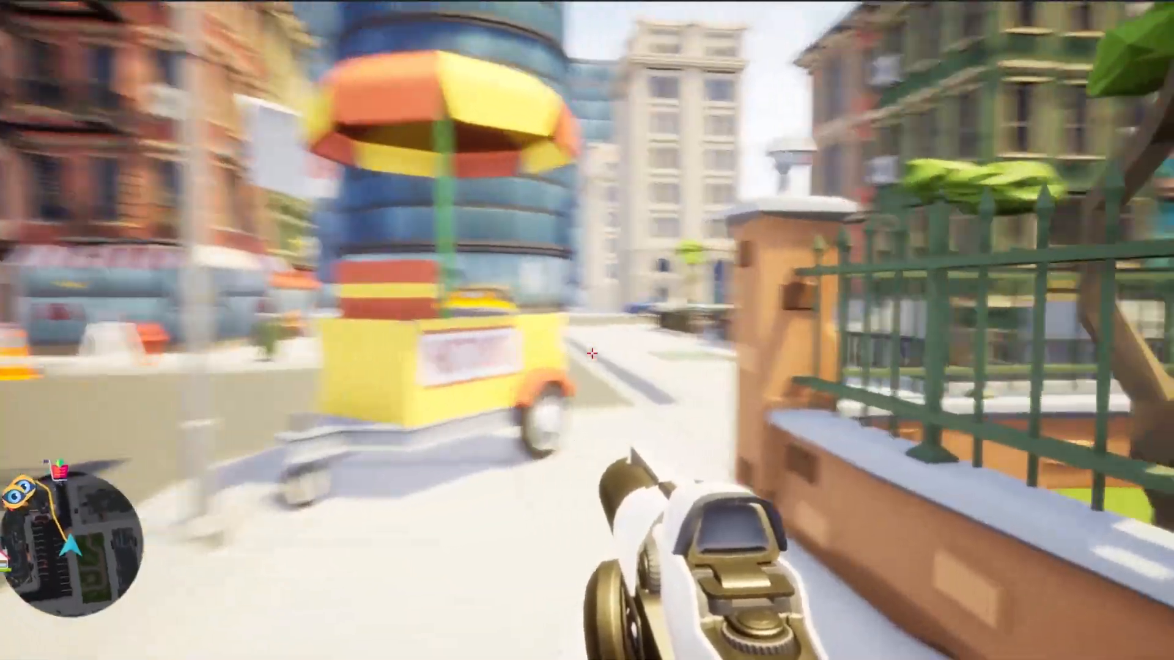
{"action": "key", "text": "w"}
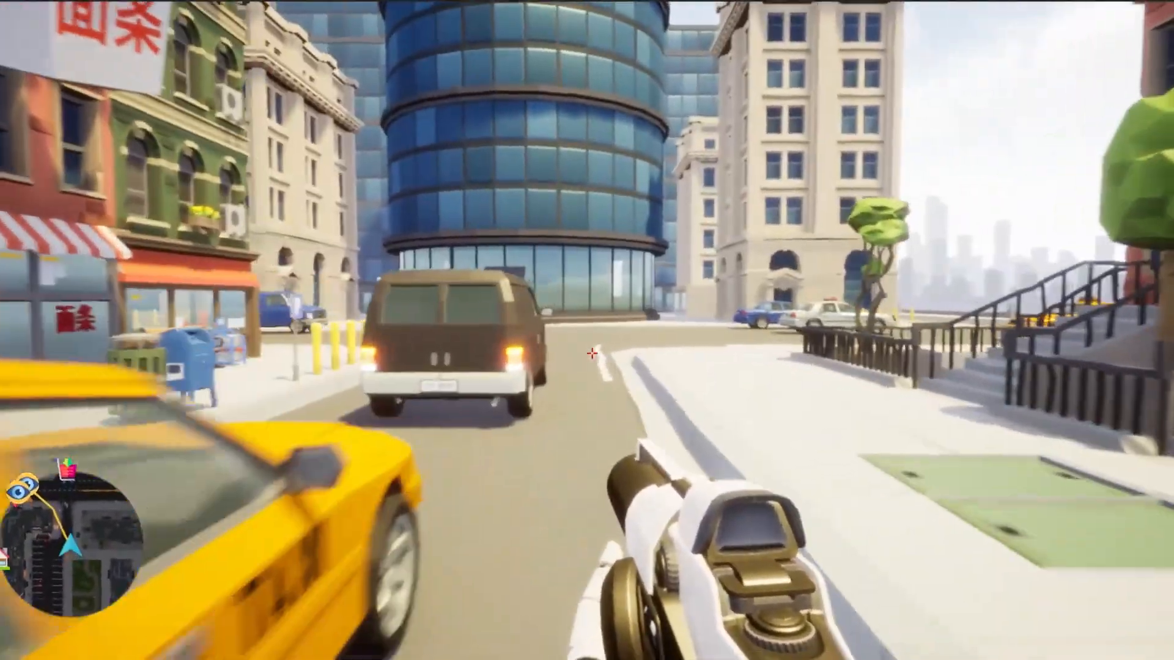
{"action": "key", "text": "w"}
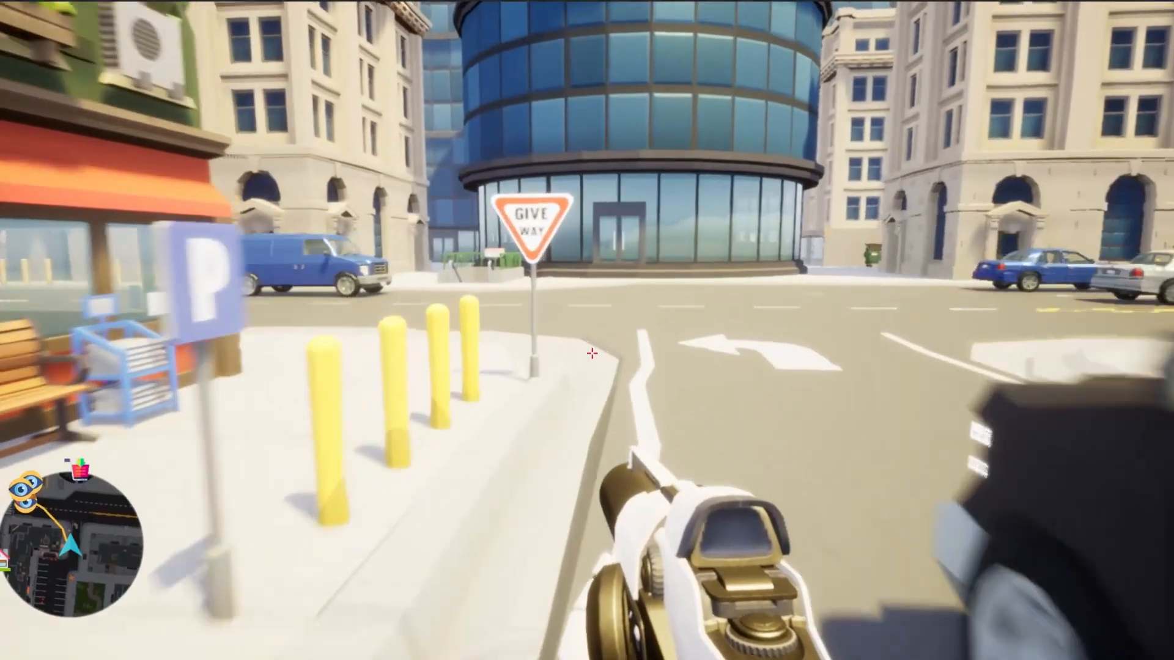
{"action": "key", "text": "w"}
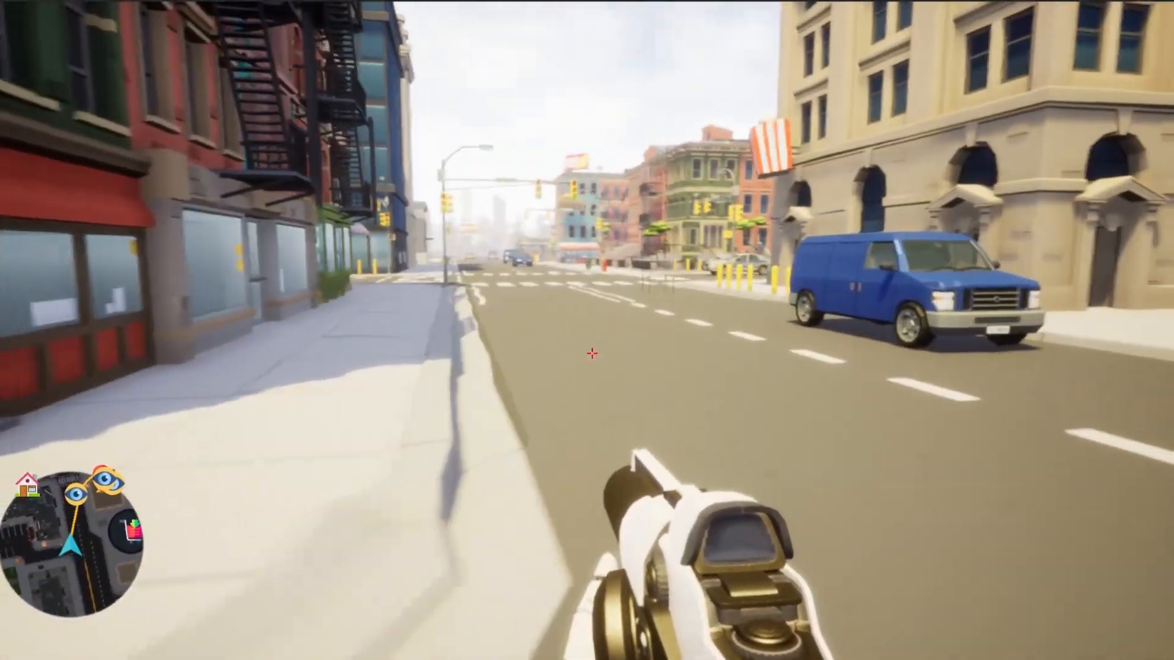
{"action": "key", "text": "w"}
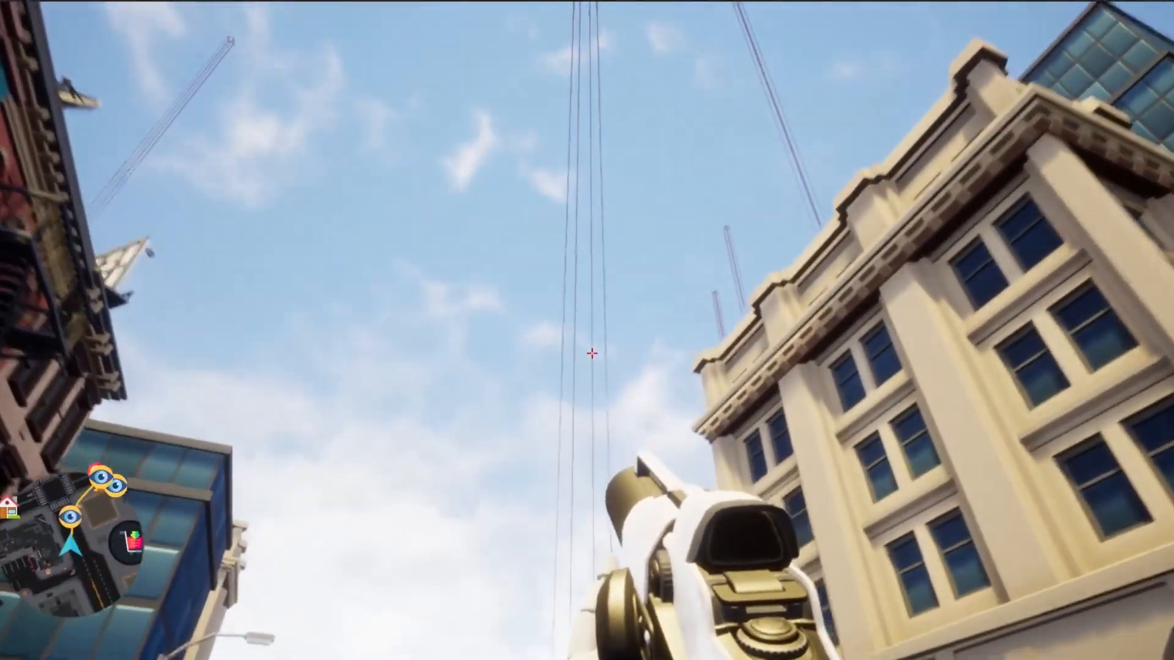
{"action": "key", "text": "w"}
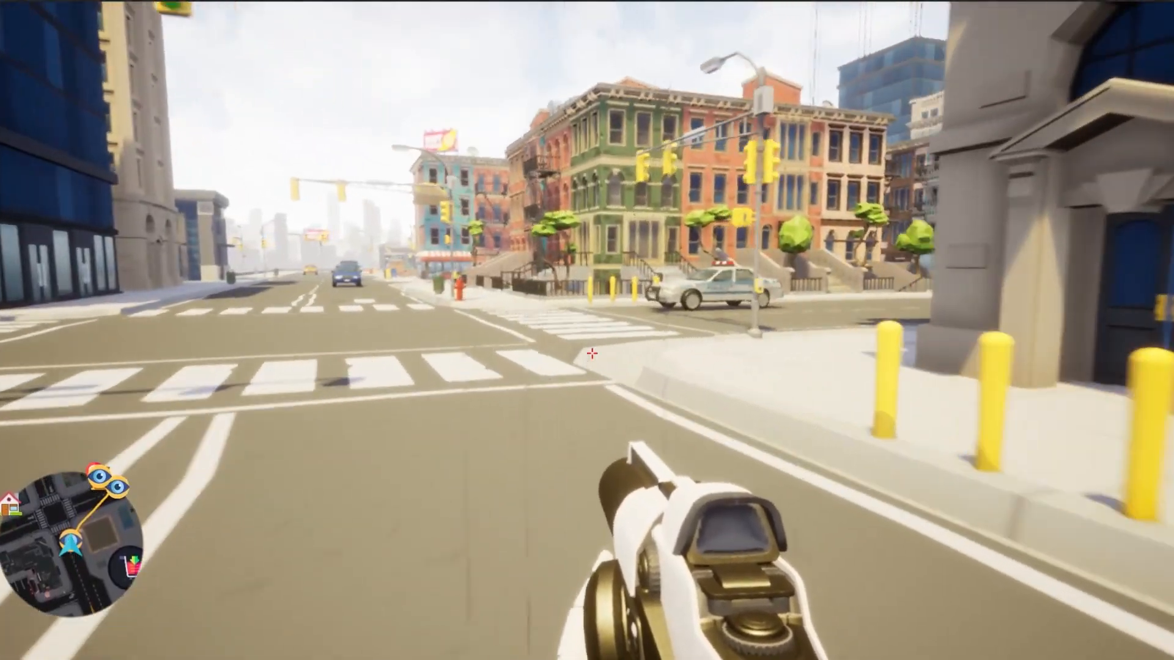
Follow the route up the main road to the second eye waypoint, checking the world map on the way.
{"action": "key", "text": "w"}
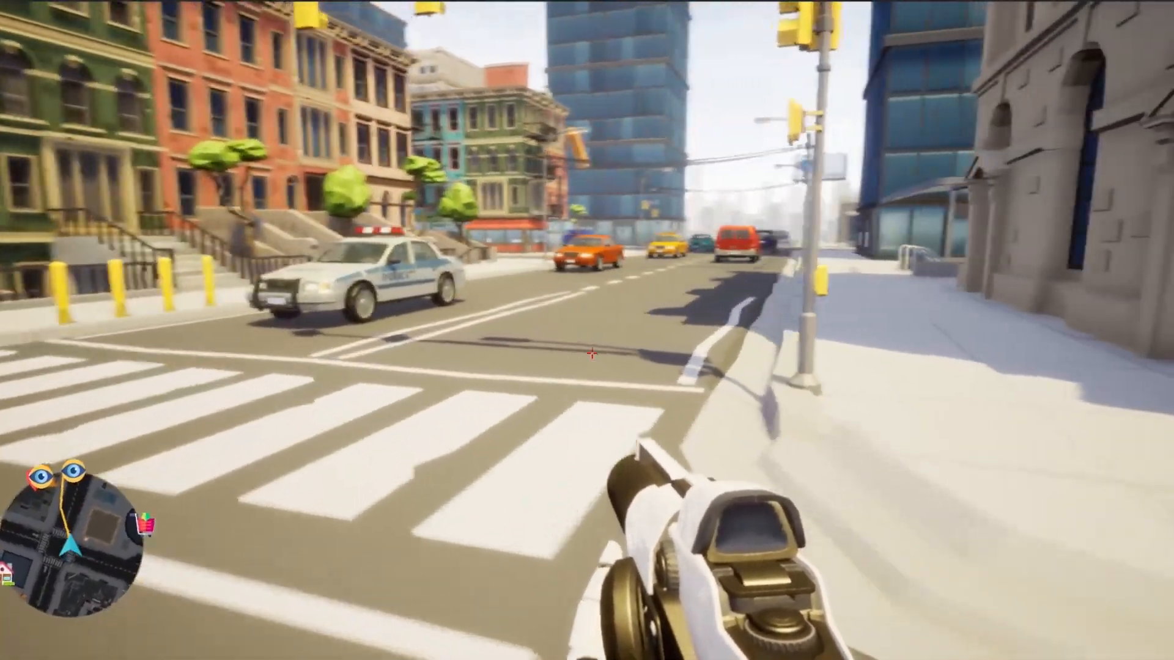
{"action": "key", "text": "w"}
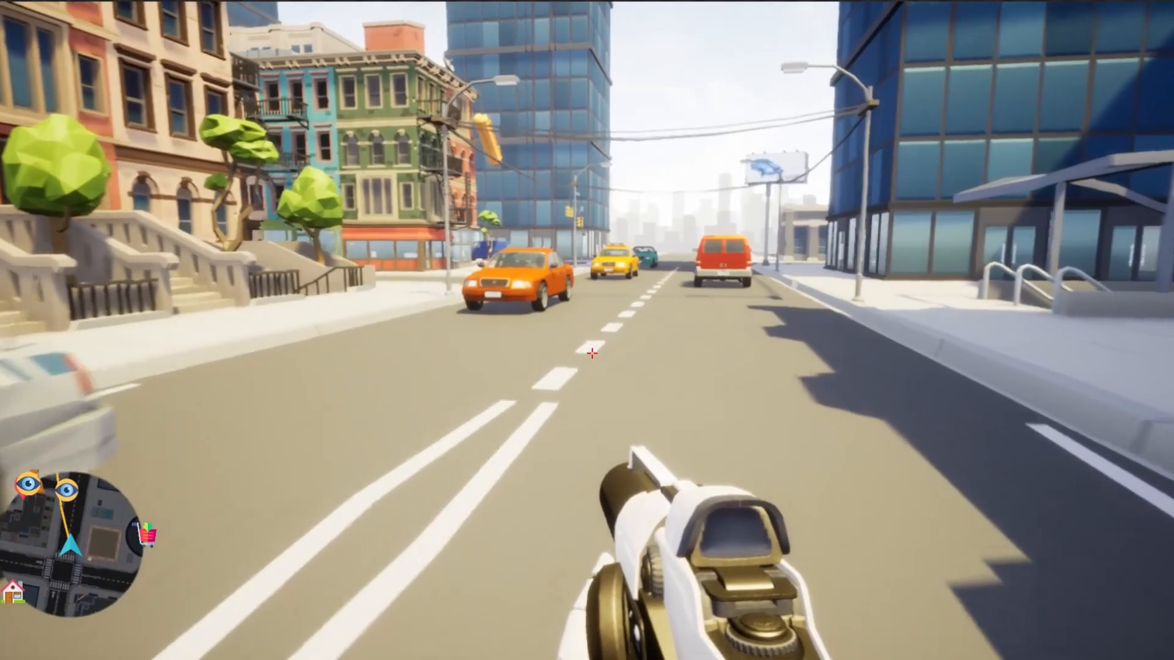
{"action": "key", "text": "m"}
{"action": "key", "text": "m"}
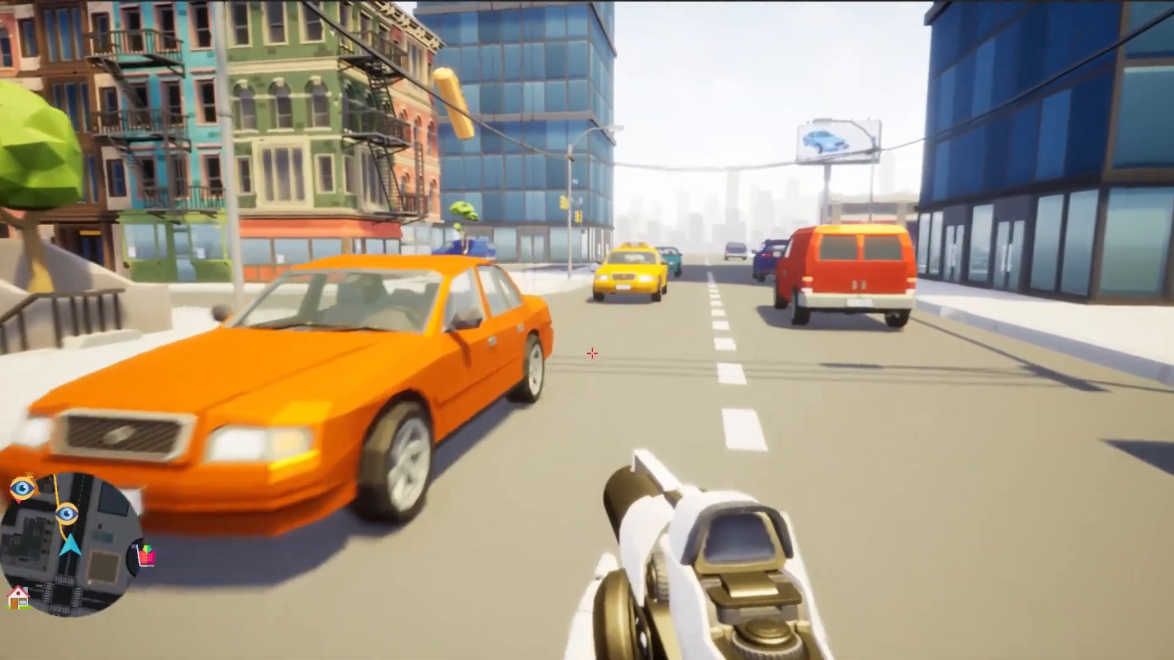
{"action": "key", "text": "w"}
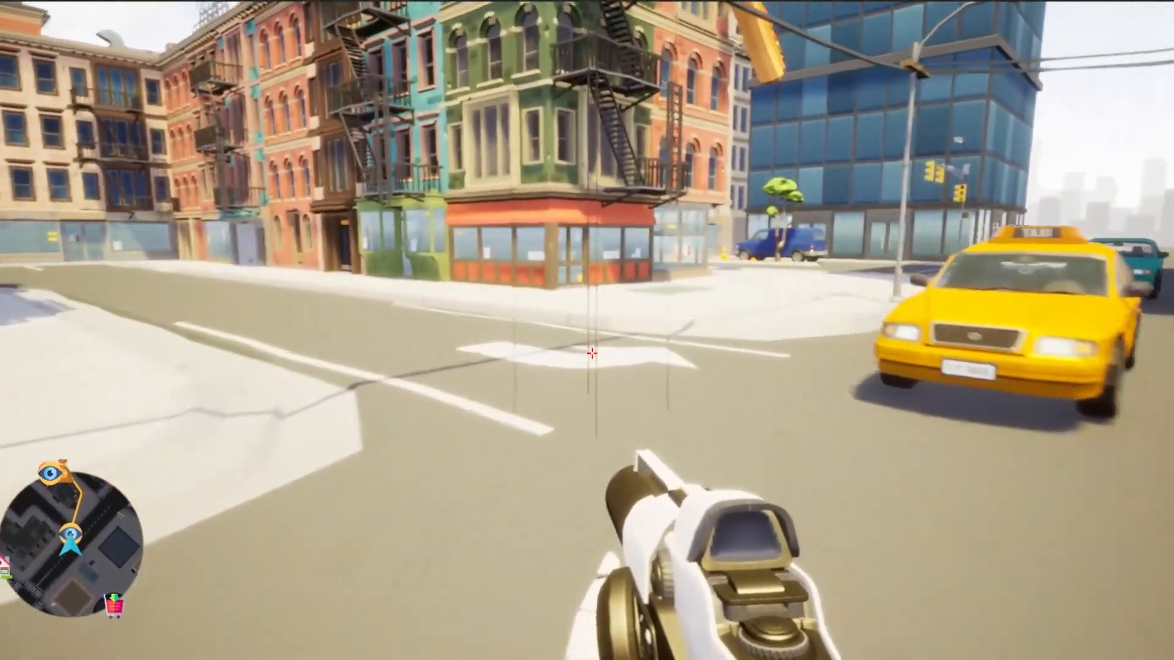
Round the corner shop and follow the sidewalk to the last eye waypoint on the route.
{"action": "key", "text": "w"}
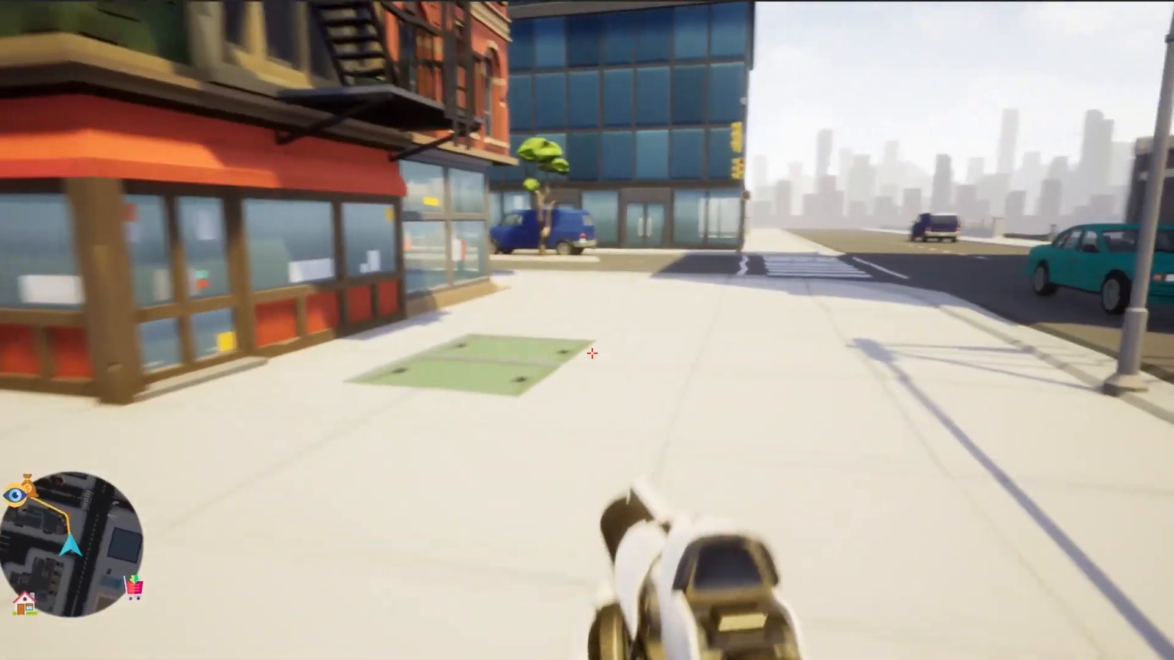
{"action": "key", "text": "w"}
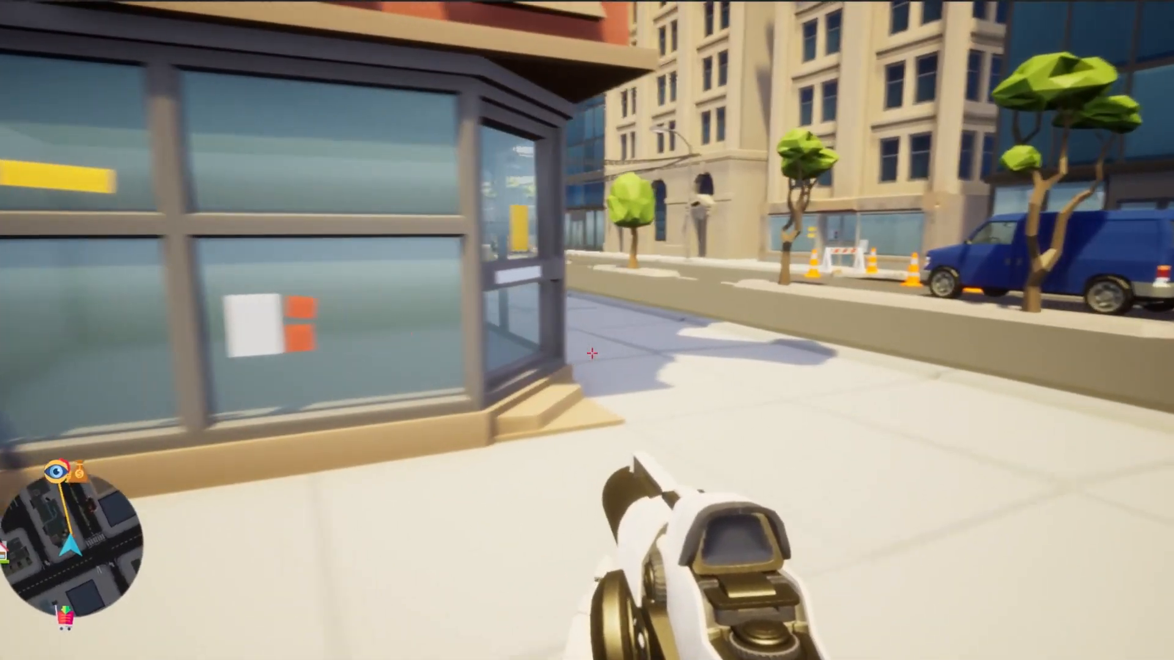
{"action": "key", "text": "w"}
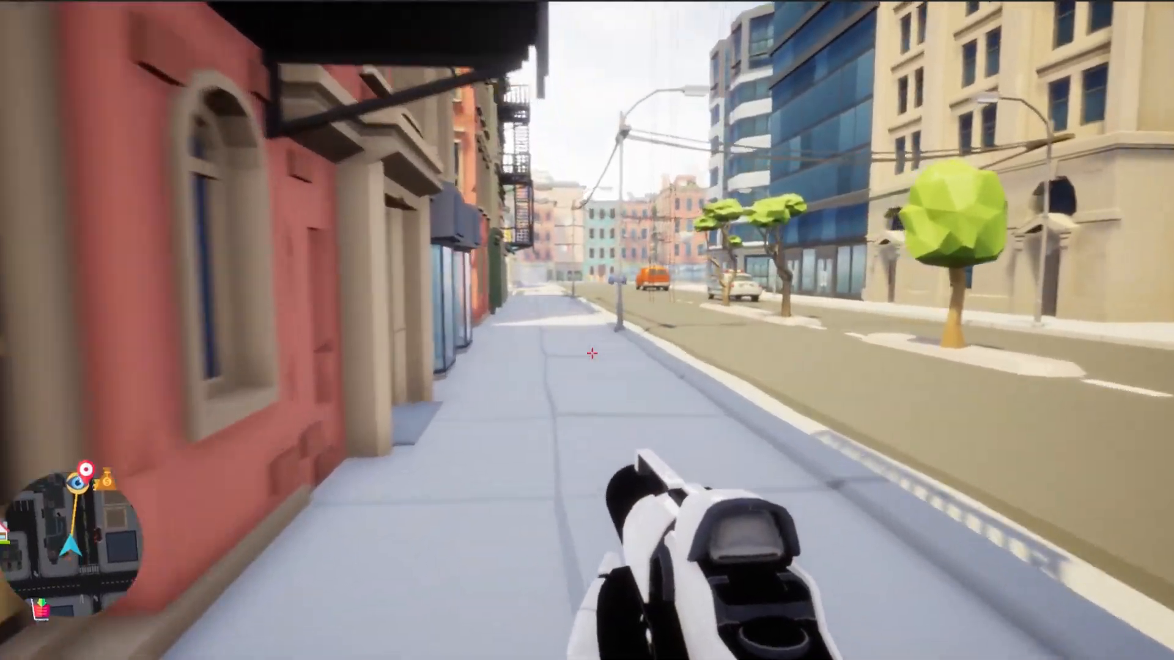
{"action": "key", "text": "w"}
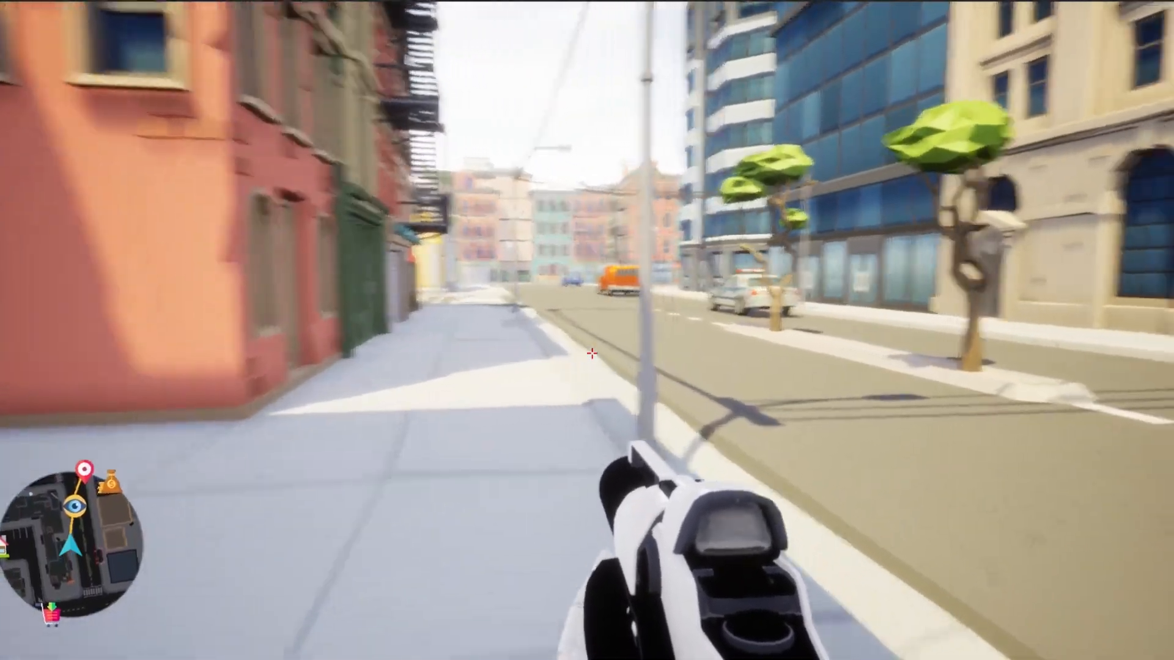
{"action": "key", "text": "w"}
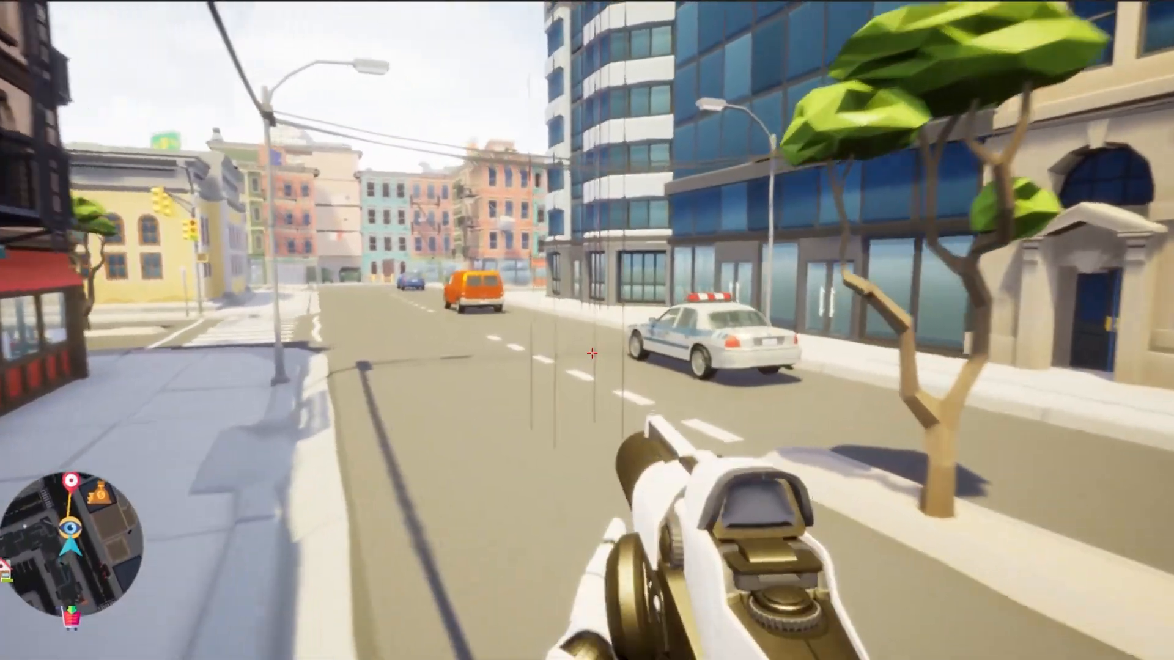
Walk the remaining stretch to the destination marker near the money bag and check the world map there.
{"action": "key", "text": "w"}
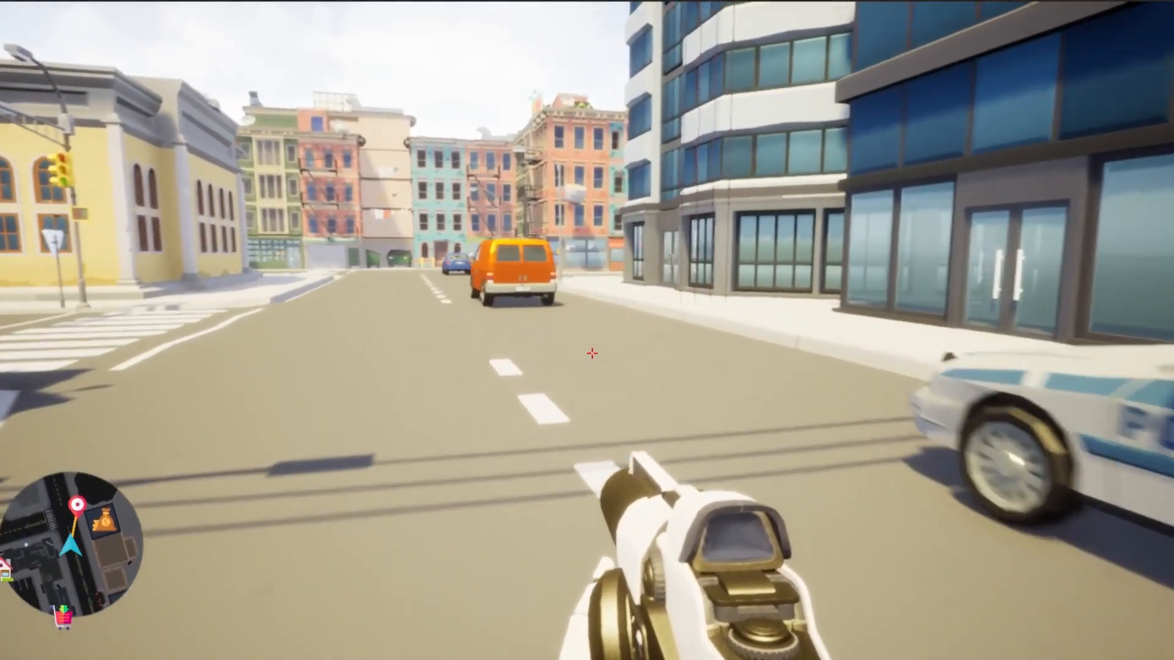
{"action": "key", "text": "w"}
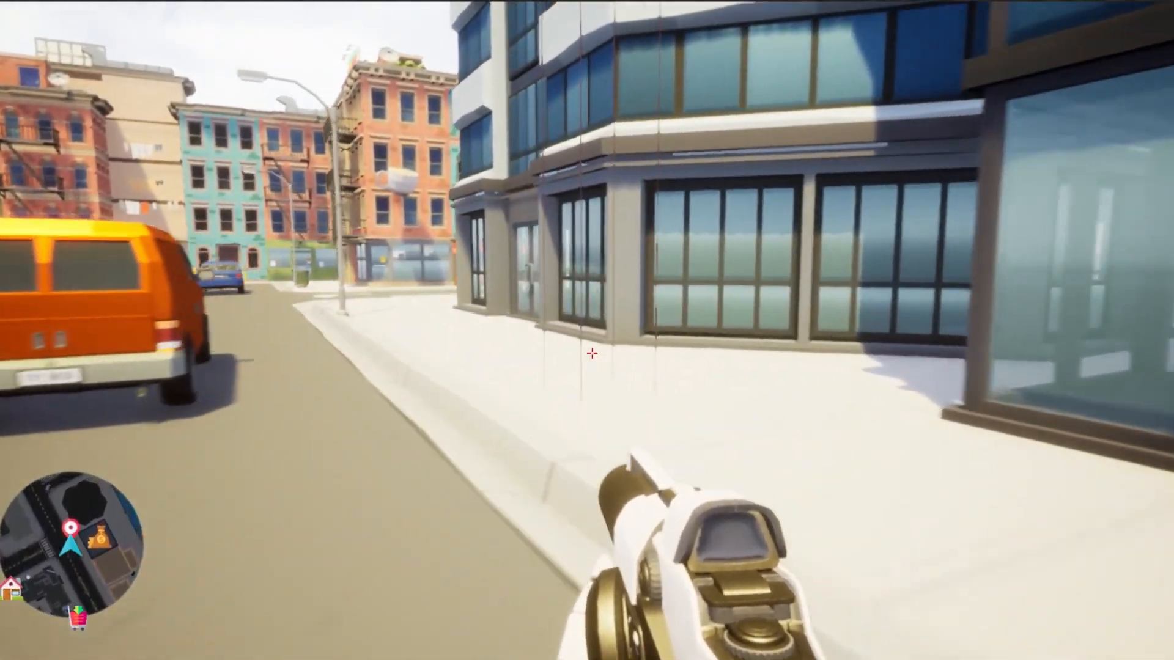
{"action": "key", "text": "w"}
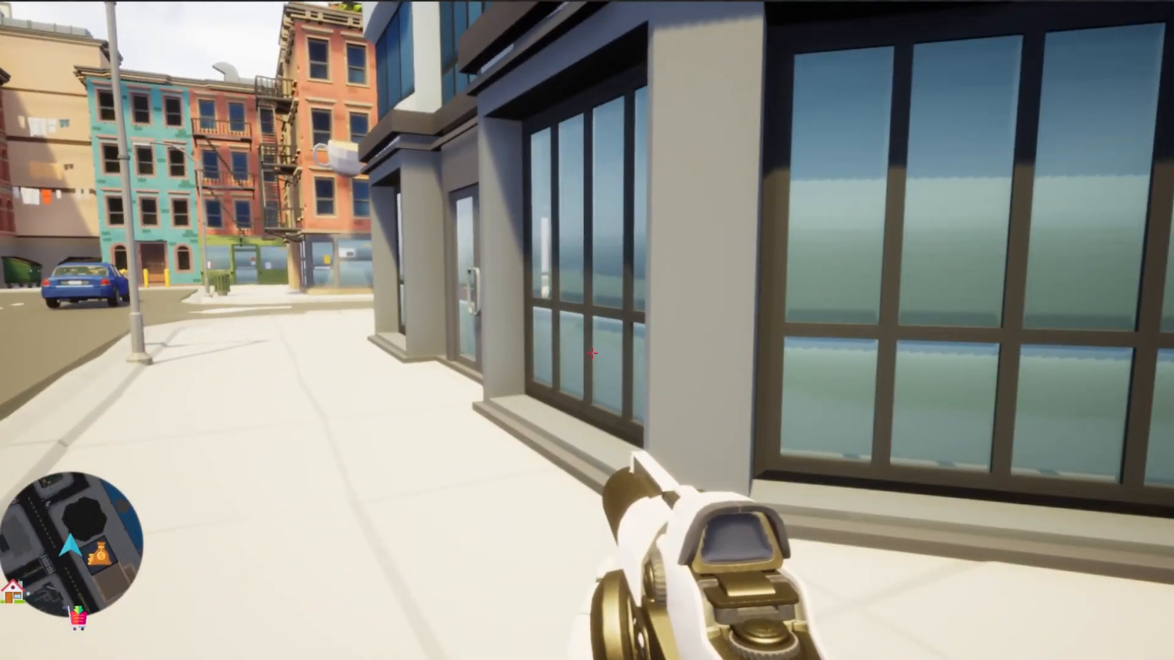
{"action": "key", "text": "m"}
{"action": "key", "text": "m"}
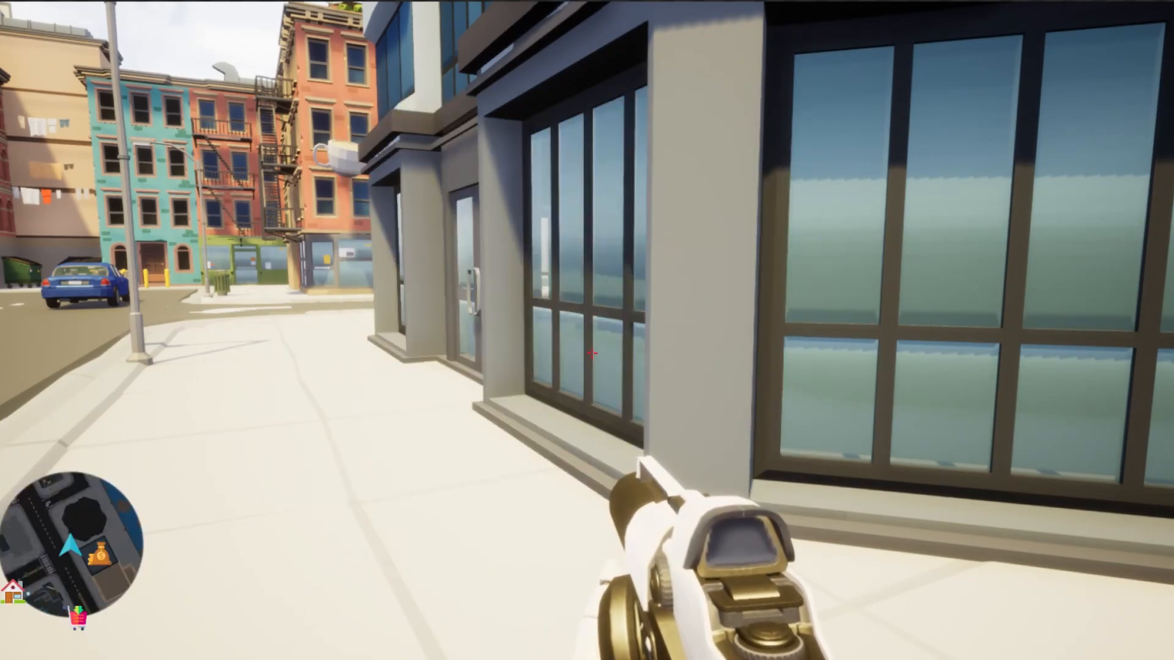
In the Unreal Editor, search the WorldMinimap folder for "tool" and place the BP_MapTool blueprint in the level.
{"action": "left_click", "coordinate": [351, 20]}
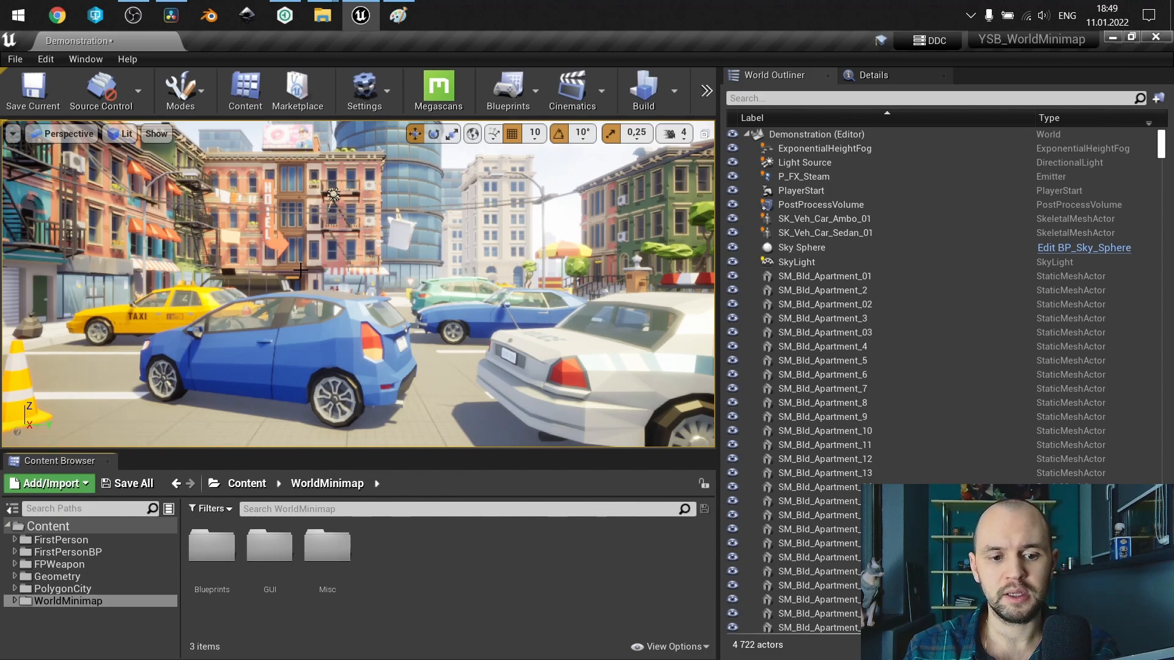
{"action": "left_click", "coordinate": [255, 511]}
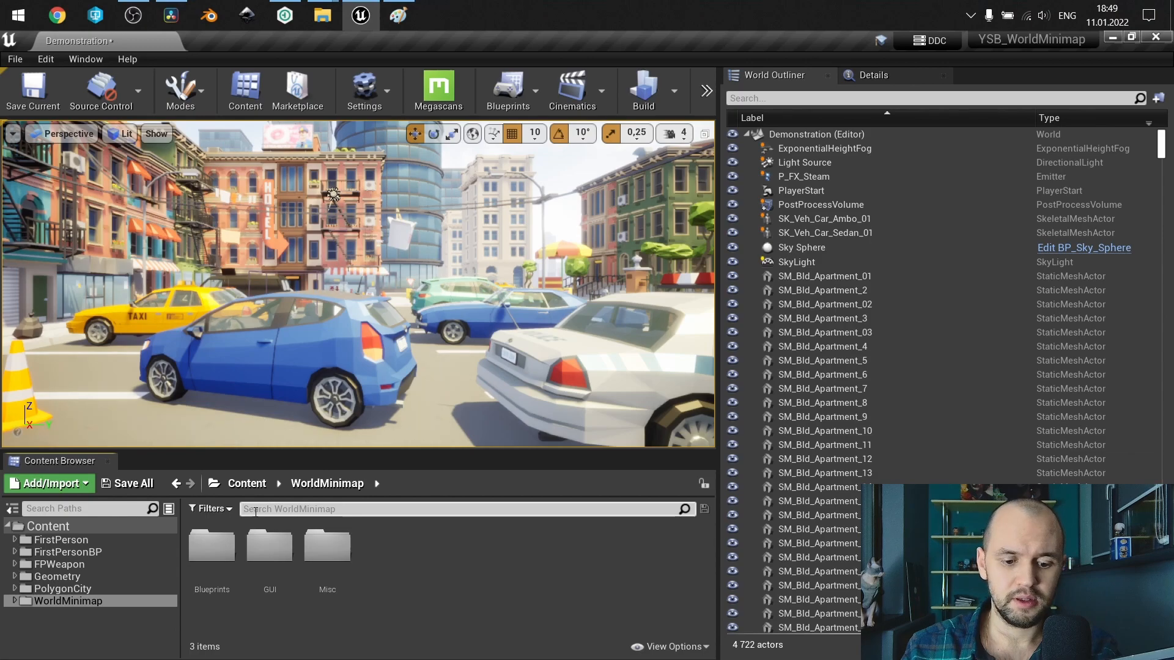
{"action": "type", "text": "tool"}
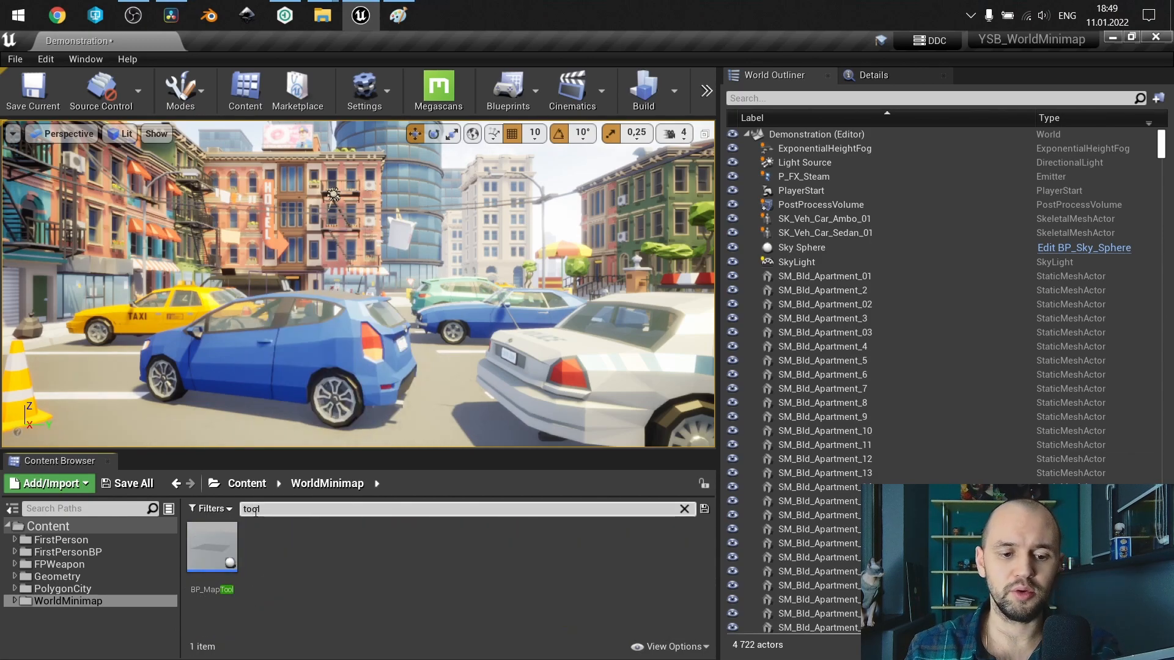
{"action": "left_click_drag", "start_coordinate": [211, 547], "coordinate": [429, 395]}
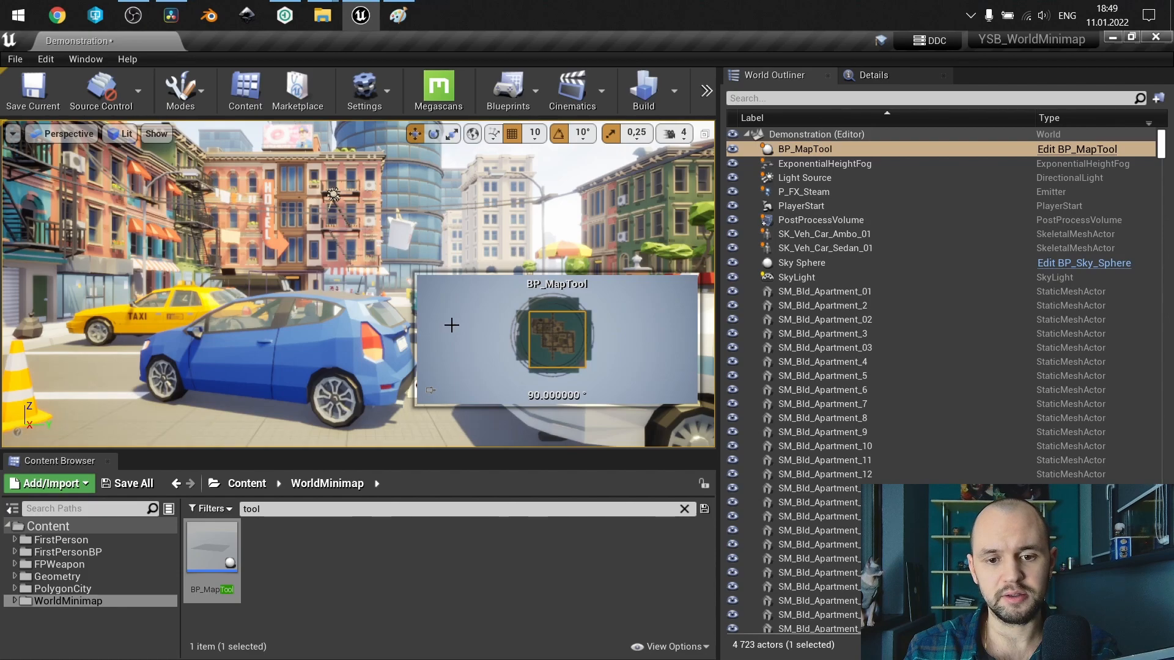
Switch the viewport to the orthographic Top view and frame the whole city with the placed map tool.
{"action": "left_click", "coordinate": [63, 133]}
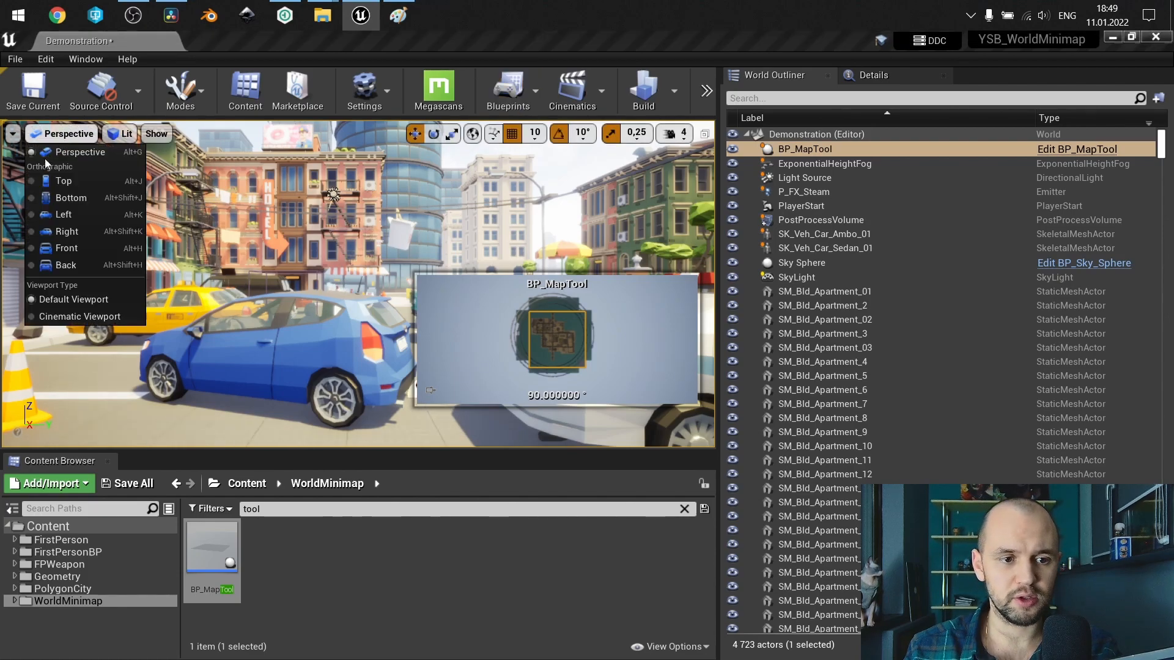
{"action": "left_click", "coordinate": [63, 181]}
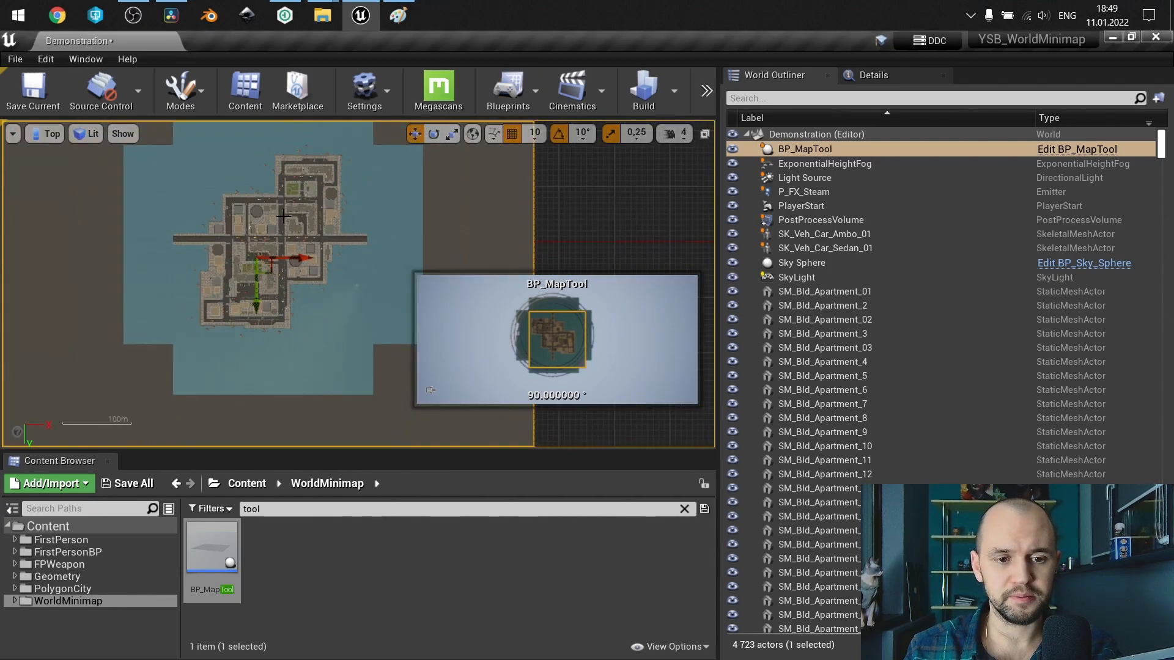
{"action": "key", "text": "f"}
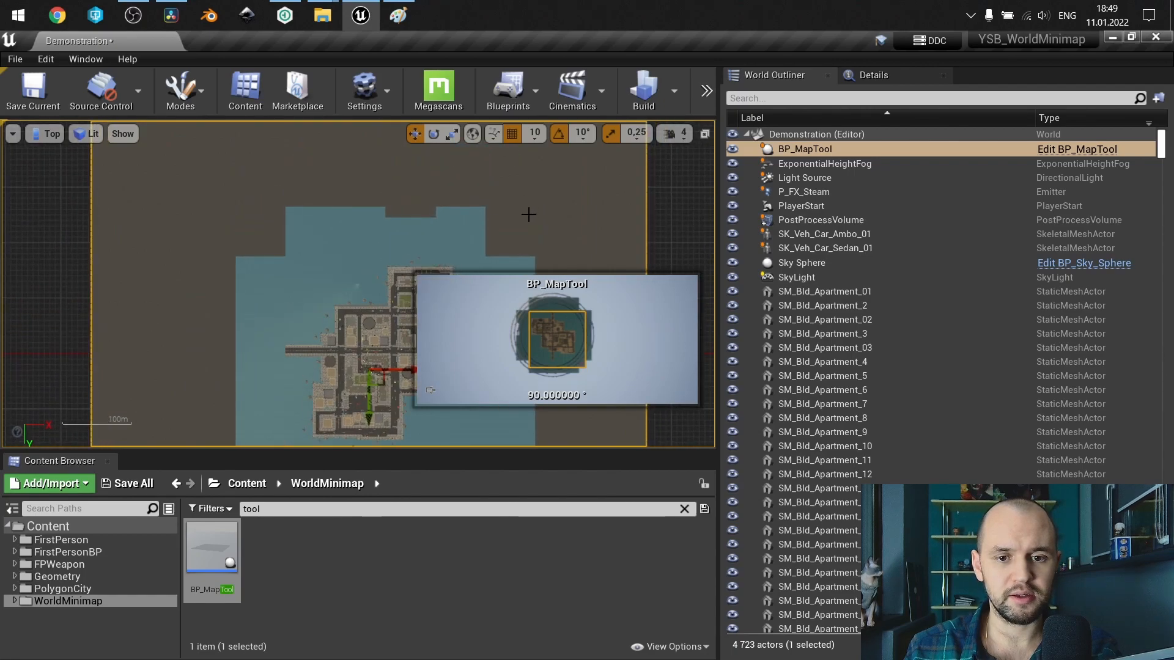
{"action": "scroll", "coordinate": [315, 225], "scroll_direction": "down", "scroll_amount": 1}
{"action": "right_click_drag", "start_coordinate": [315, 225], "coordinate": [259, 160]}
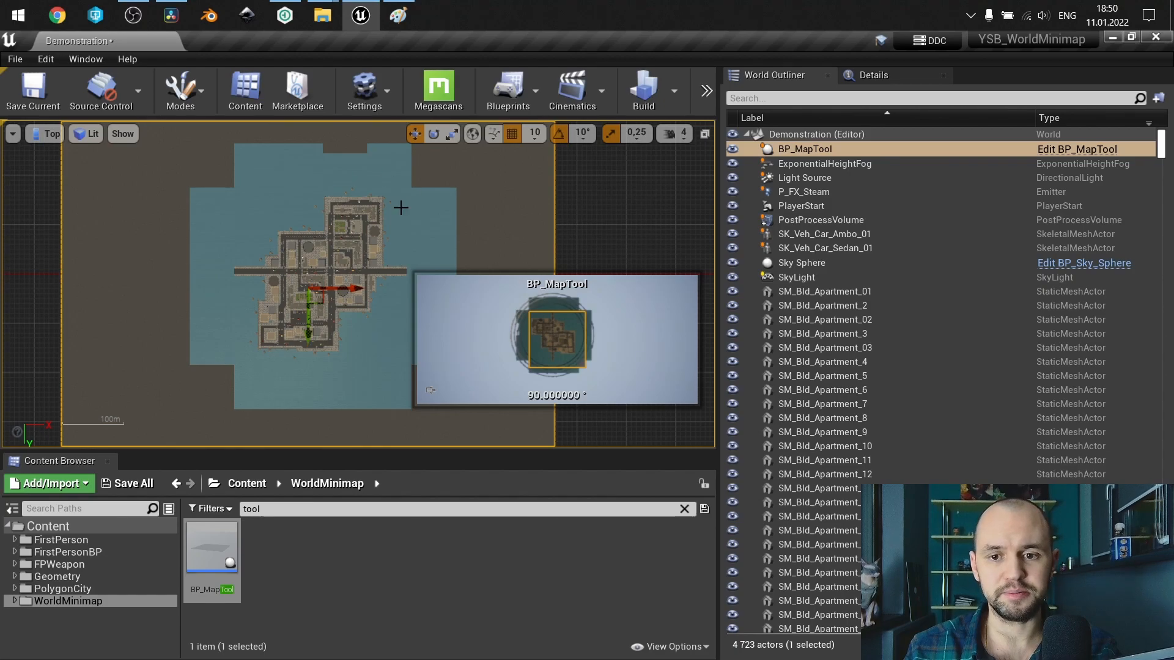
Set BP_MapTool's World Size in Km to 0,3 and reset its location to the world origin.
{"action": "left_click", "coordinate": [872, 75]}
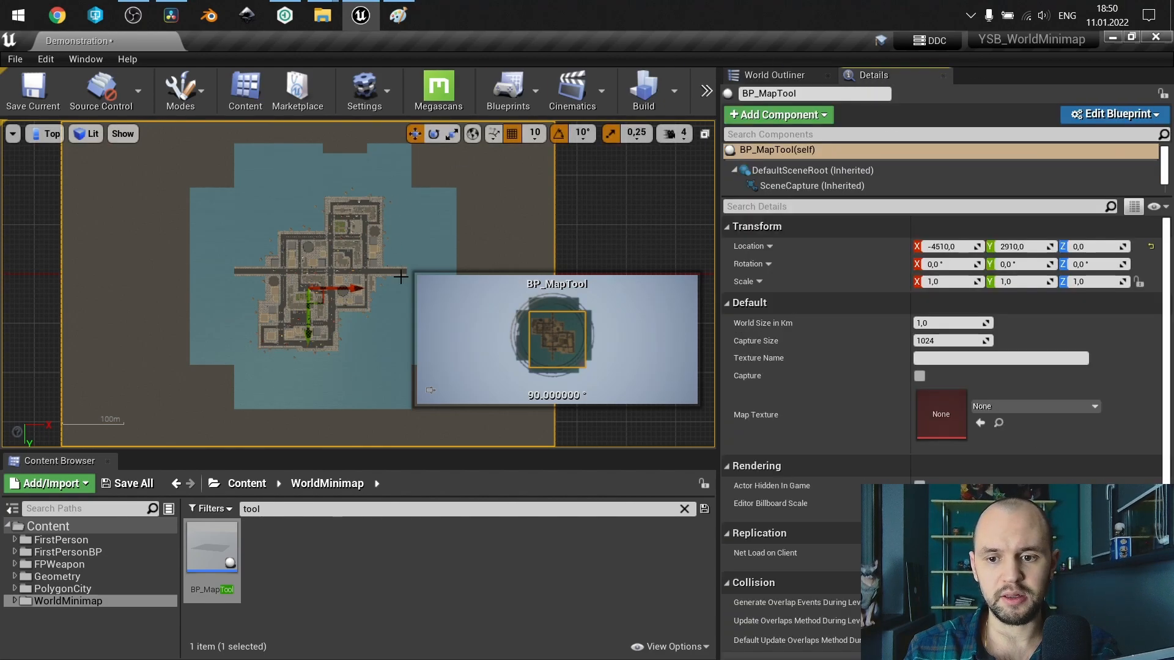
{"action": "left_click", "coordinate": [949, 322]}
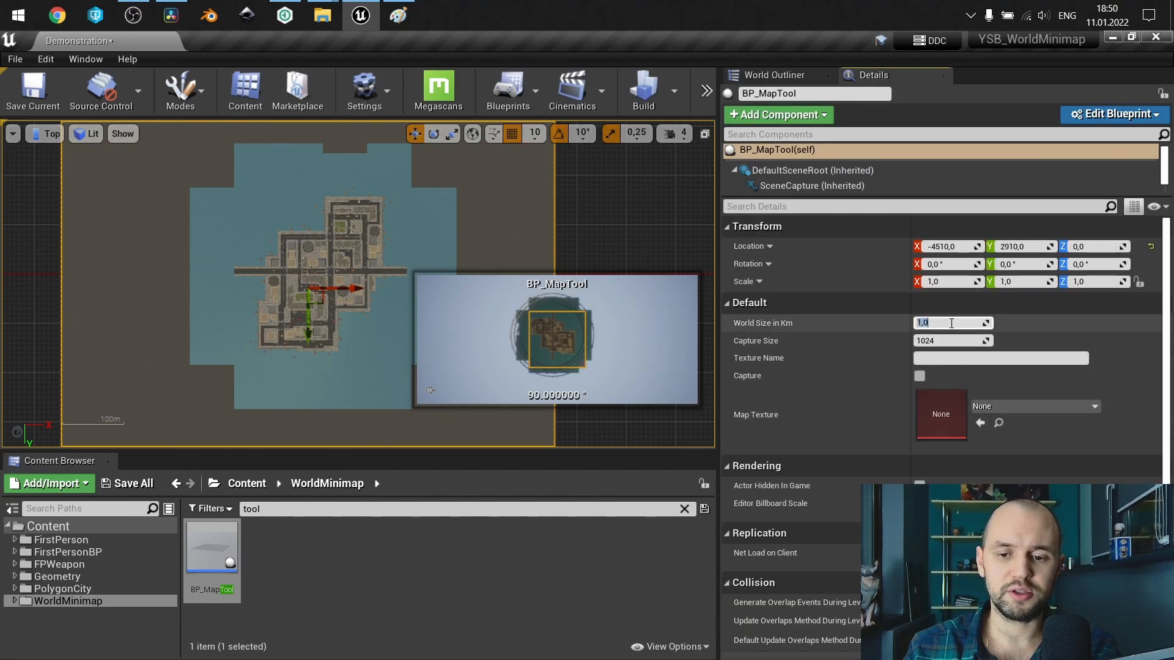
{"action": "type", "text": "0,3"}
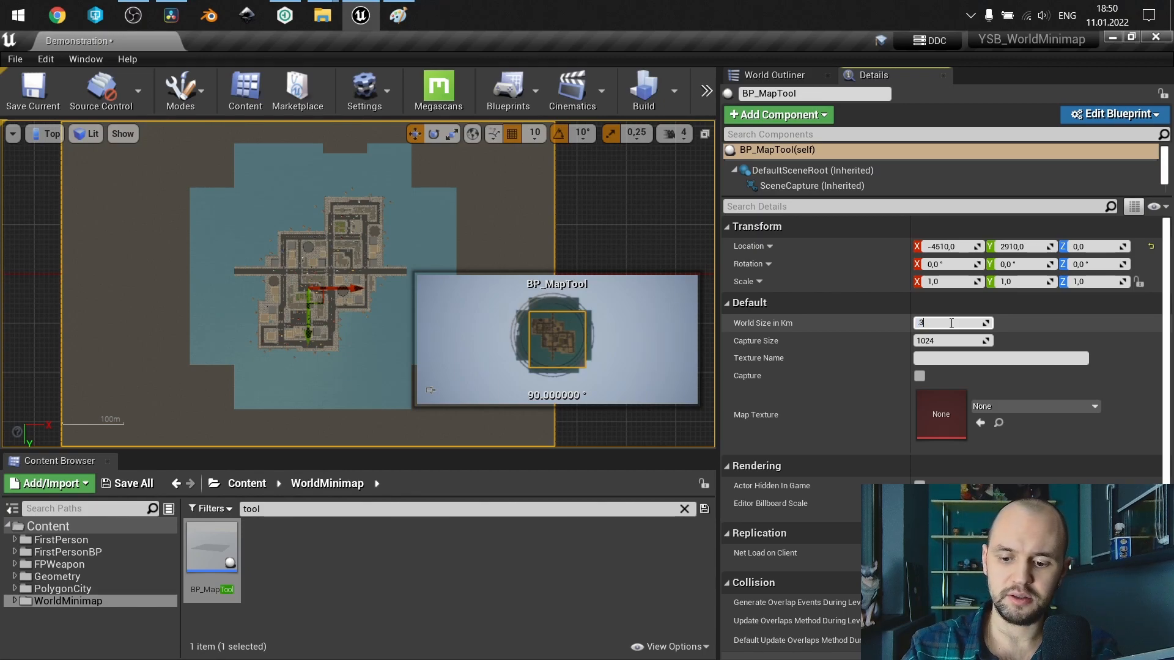
{"action": "key", "text": "Return"}
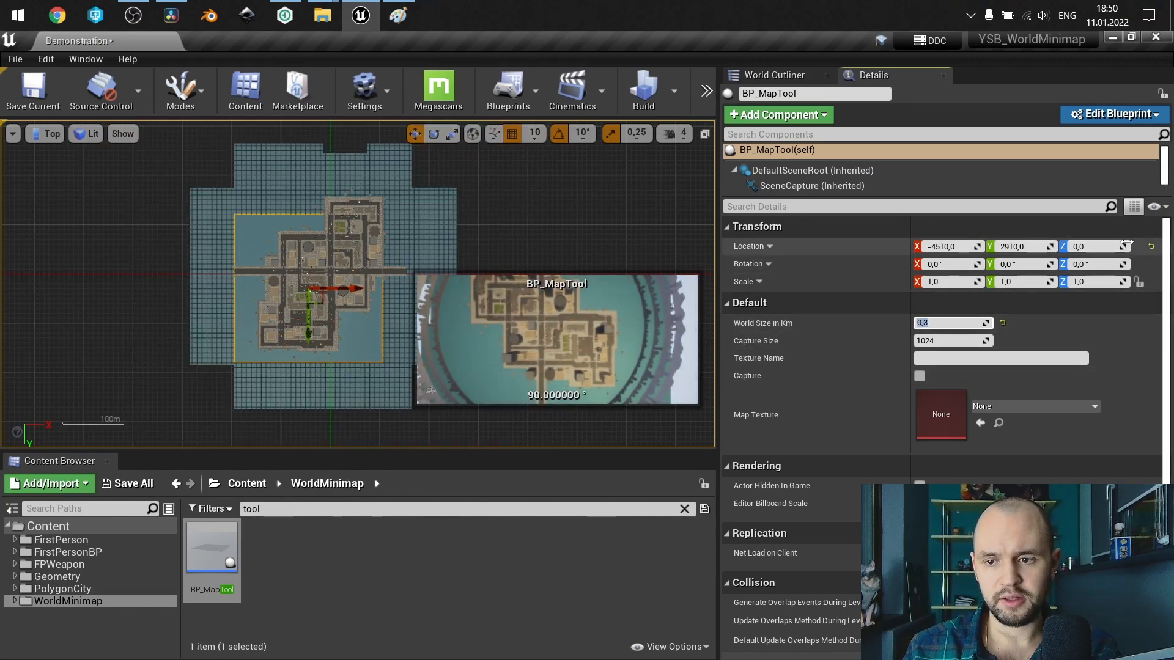
{"action": "left_click", "coordinate": [1151, 247]}
{"action": "scroll", "coordinate": [330, 278], "scroll_direction": "up", "scroll_amount": 2}
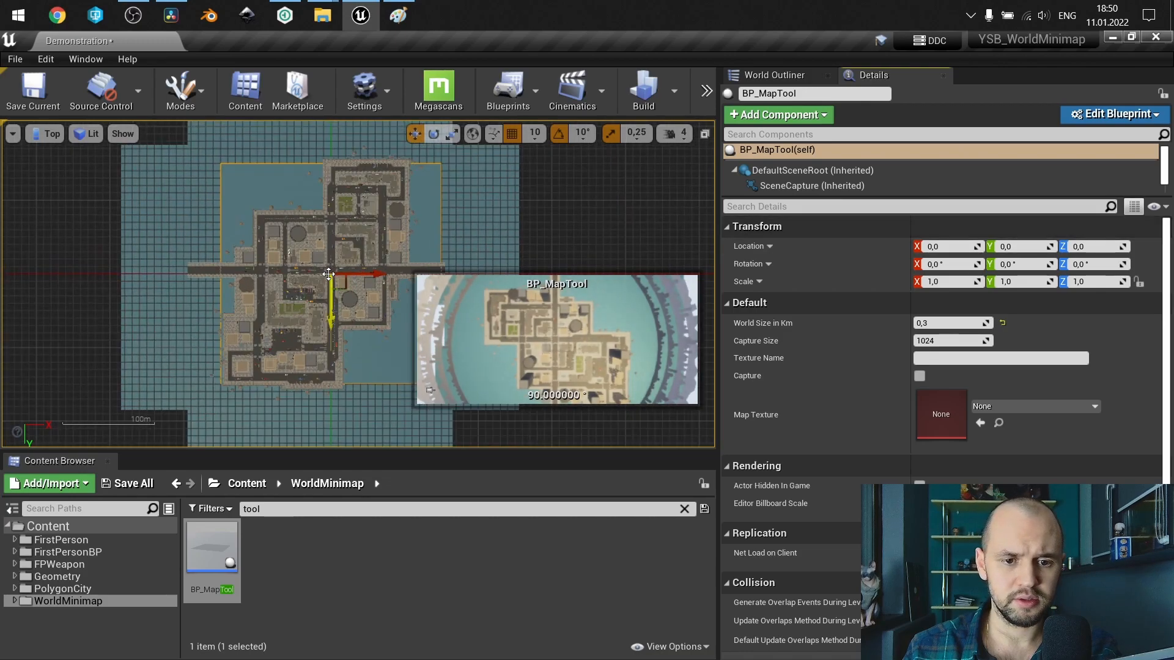
{"action": "right_click_drag", "start_coordinate": [284, 183], "coordinate": [350, 227]}
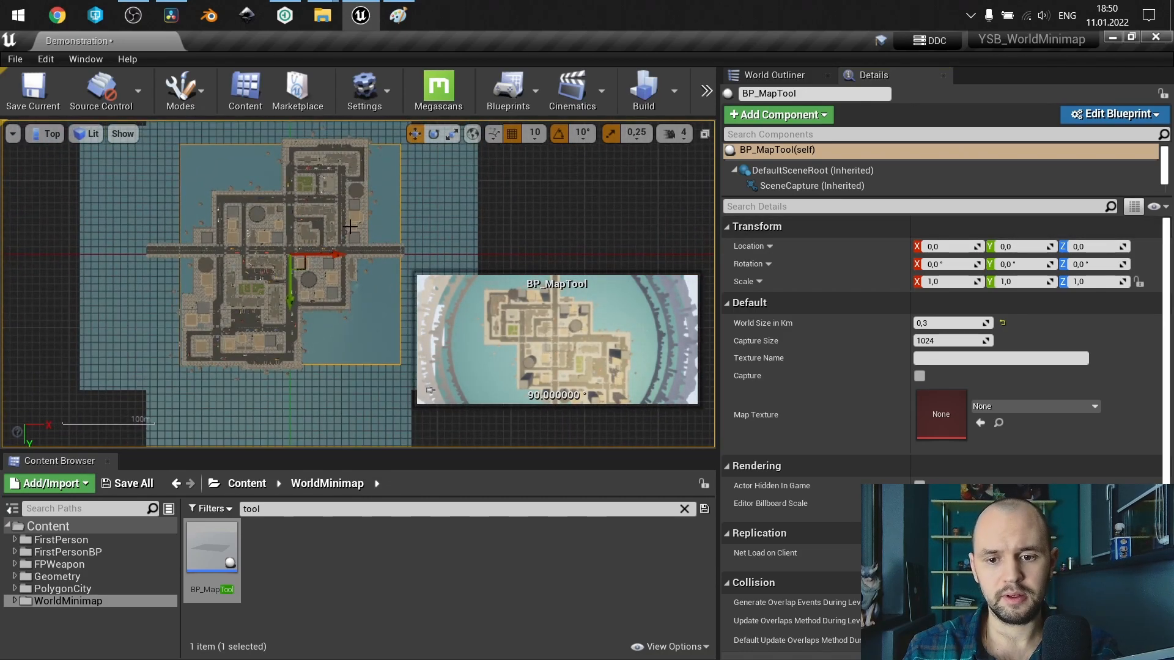
Set BP_MapTool's Capture Size to 2048 and its Texture Name to MapLowPoly.
{"action": "left_click", "coordinate": [958, 340]}
{"action": "type", "text": "2048"}
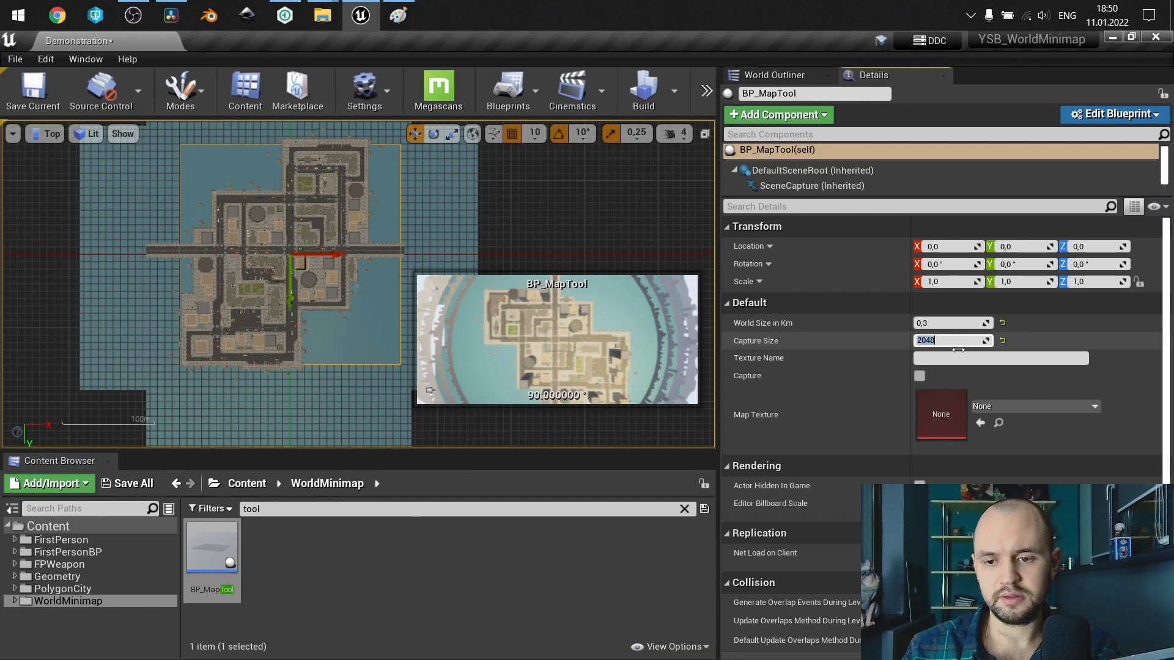
{"action": "left_click", "coordinate": [959, 357]}
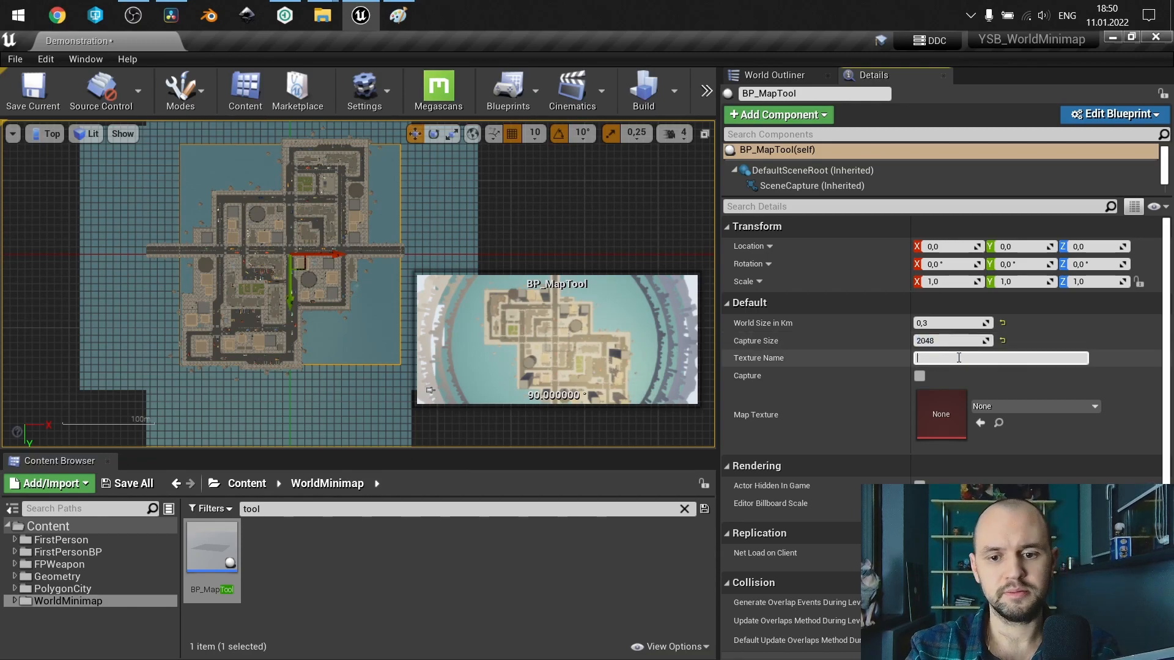
{"action": "type", "text": "MapLowPoly"}
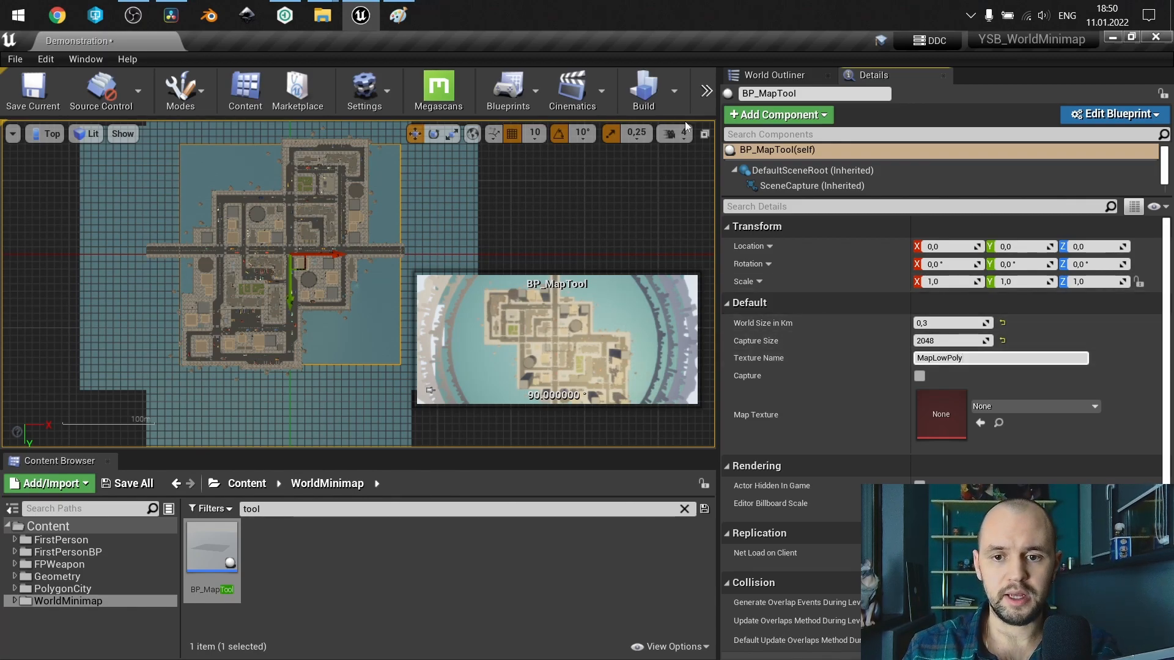
{"action": "left_click", "coordinate": [798, 134]}
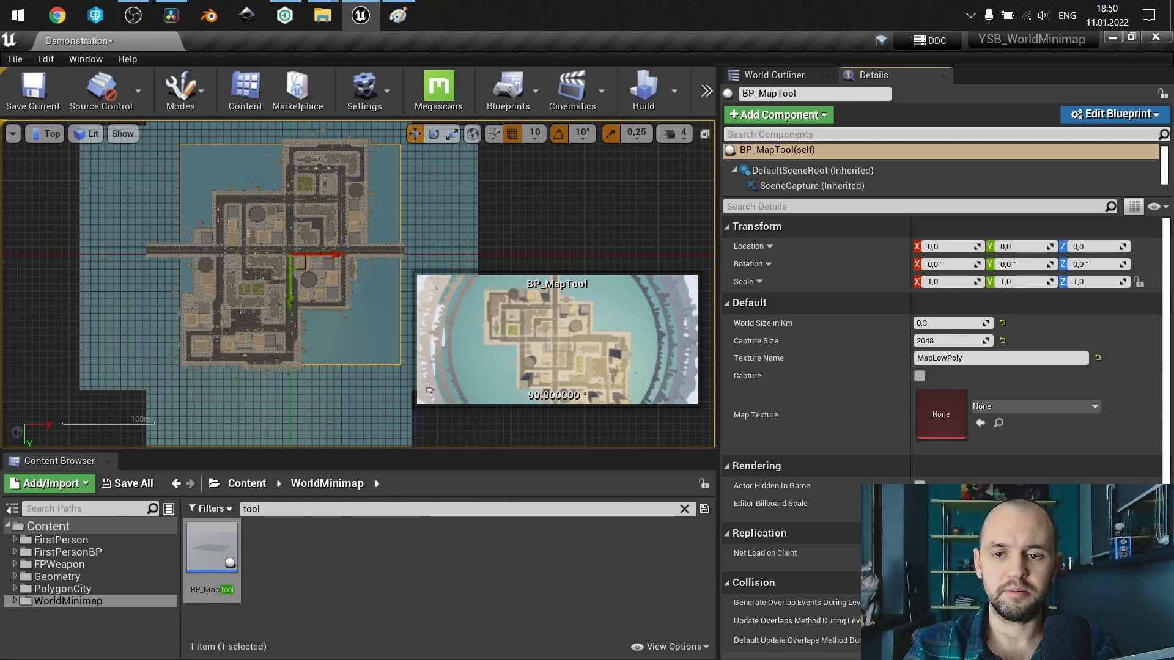
{"action": "type", "text": "sta"}
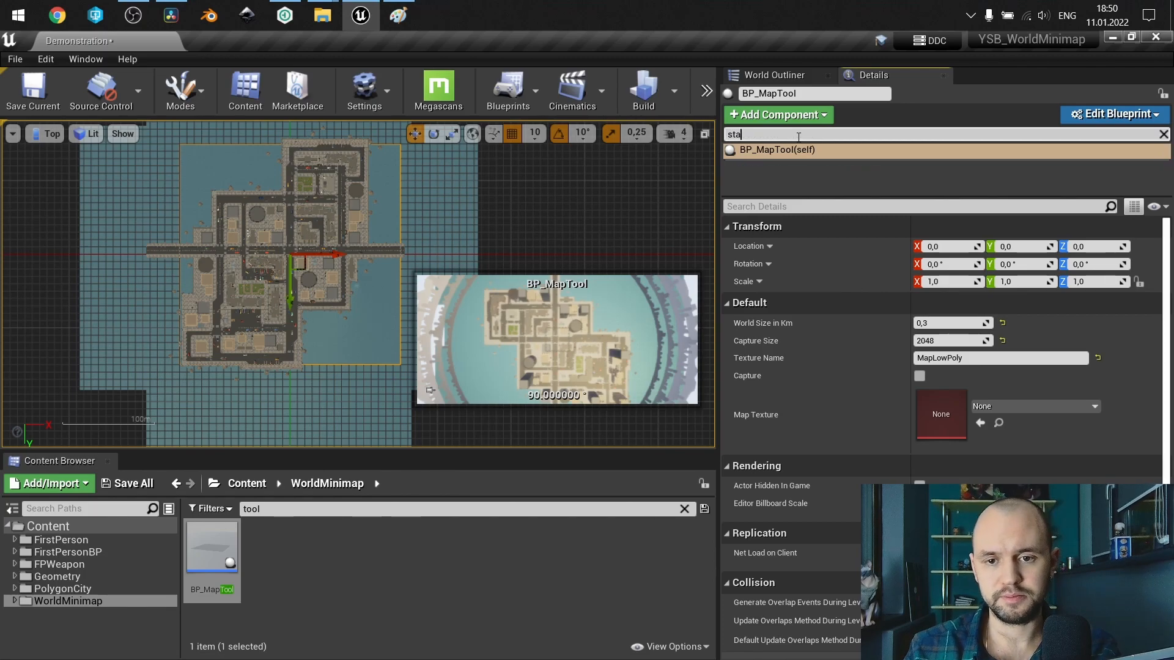
{"action": "key", "text": "ctrl+a"}
{"action": "key", "text": "BackSpace"}
Filter the level's actors by "sta" and select all the static mesh actors, leaving PlayerStart and the world entry out.
{"action": "left_click", "coordinate": [781, 74]}
{"action": "left_click", "coordinate": [771, 98]}
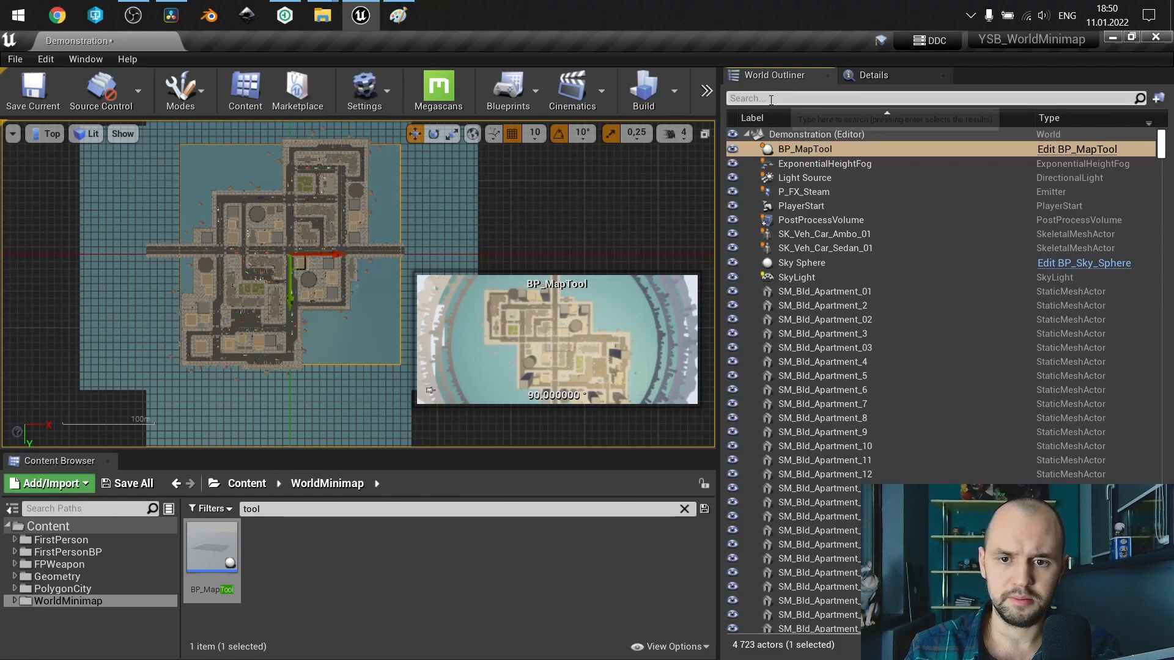
{"action": "type", "text": "sta"}
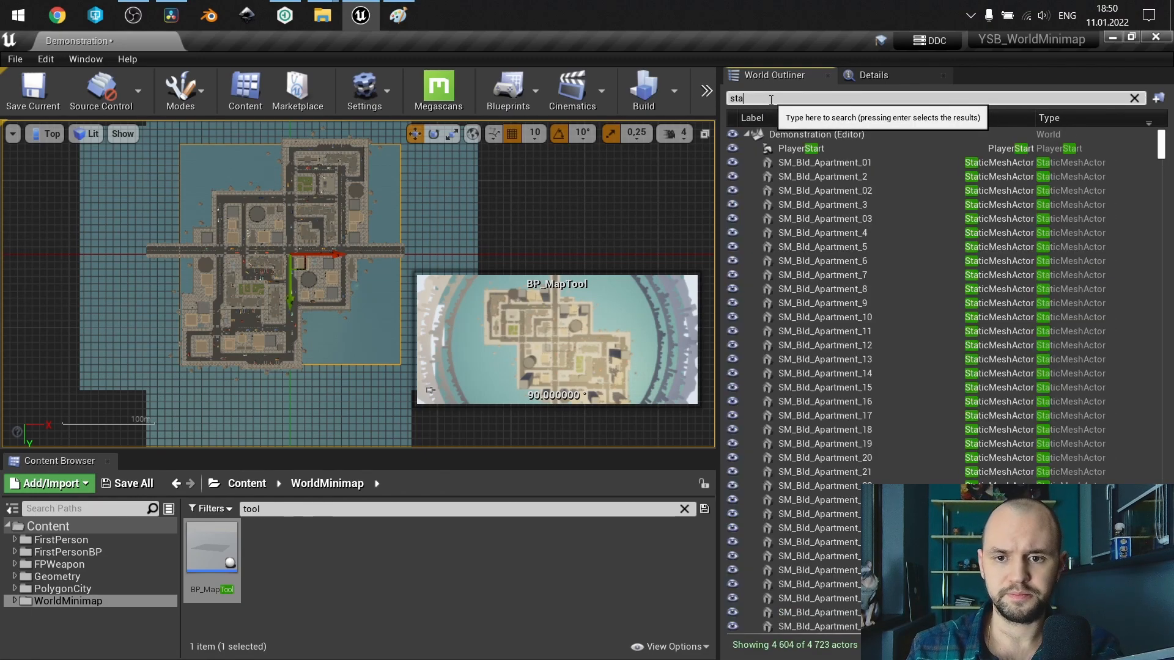
{"action": "key", "text": "Return"}
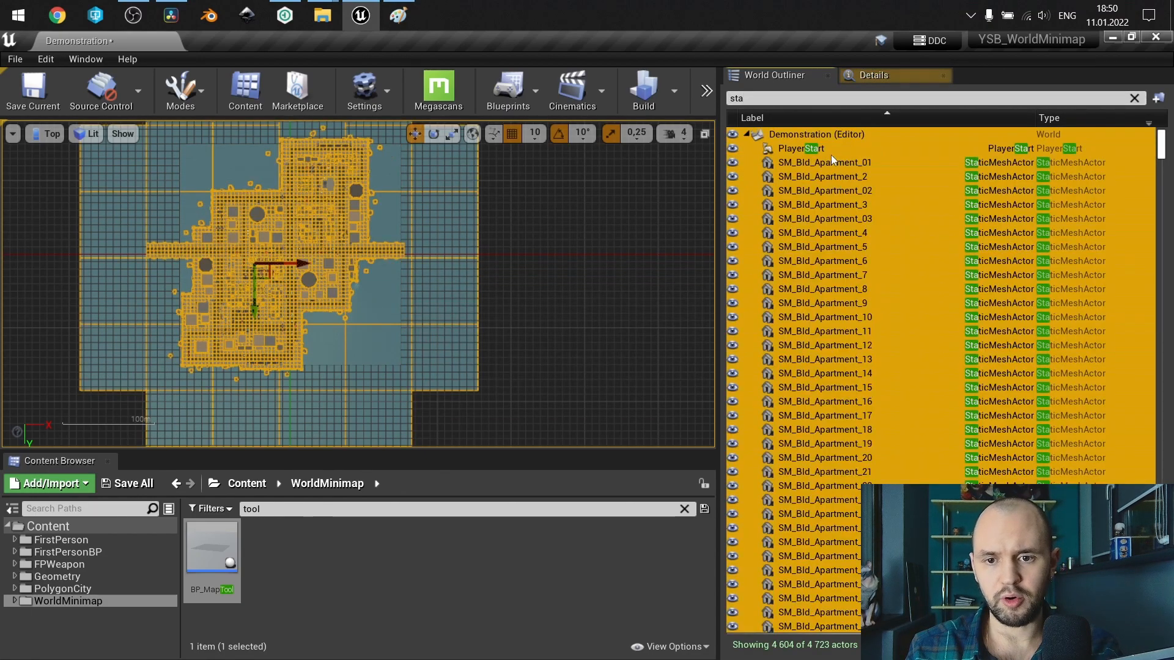
{"action": "left_click", "coordinate": [829, 150], "text": "ctrl"}
{"action": "left_click", "coordinate": [828, 138], "text": "ctrl"}
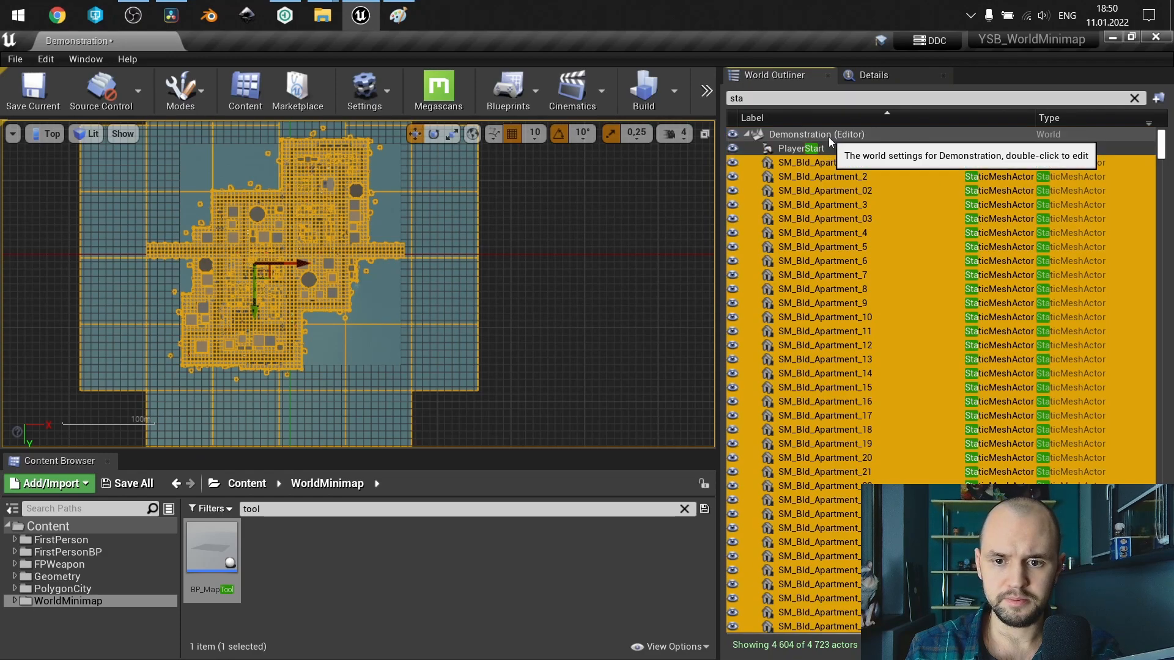
Find the tag properties of the selected static meshes and add the Actor tag "Capture" to all of them.
{"action": "left_click", "coordinate": [869, 74]}
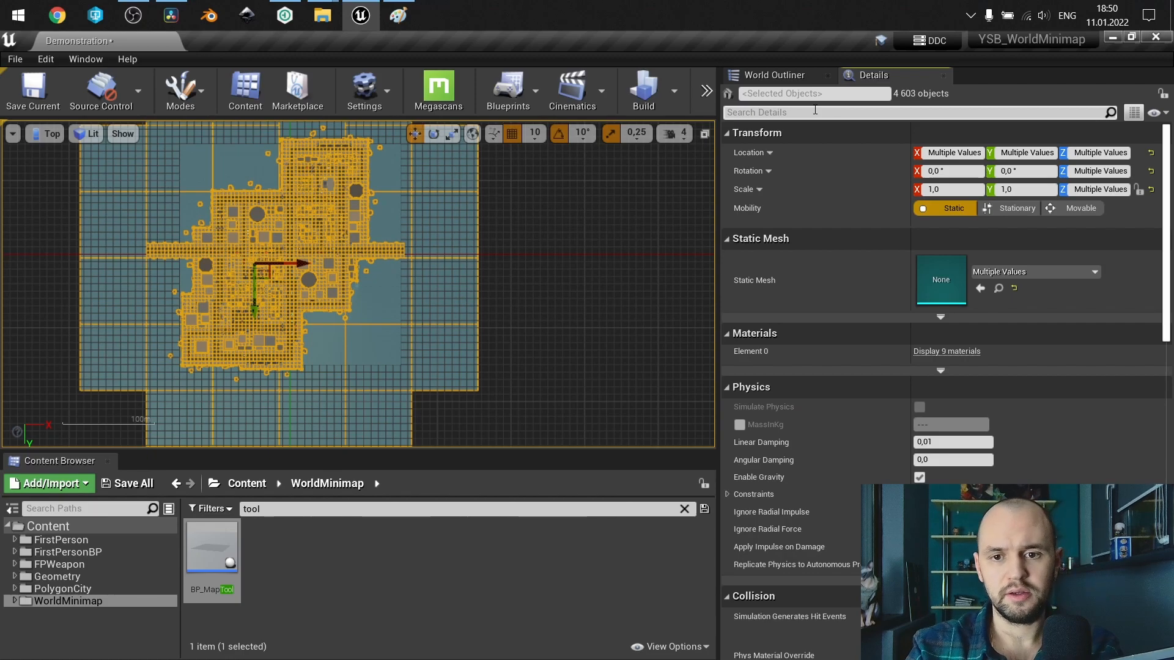
{"action": "left_click", "coordinate": [815, 112]}
{"action": "type", "text": "tag"}
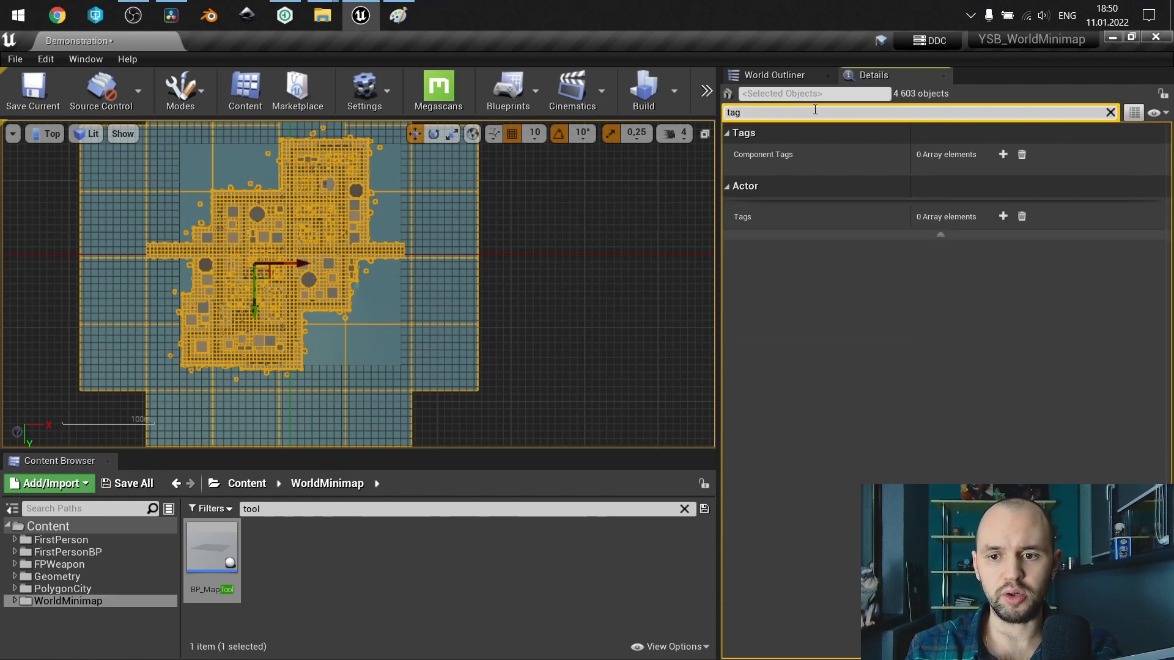
{"action": "left_click", "coordinate": [943, 235]}
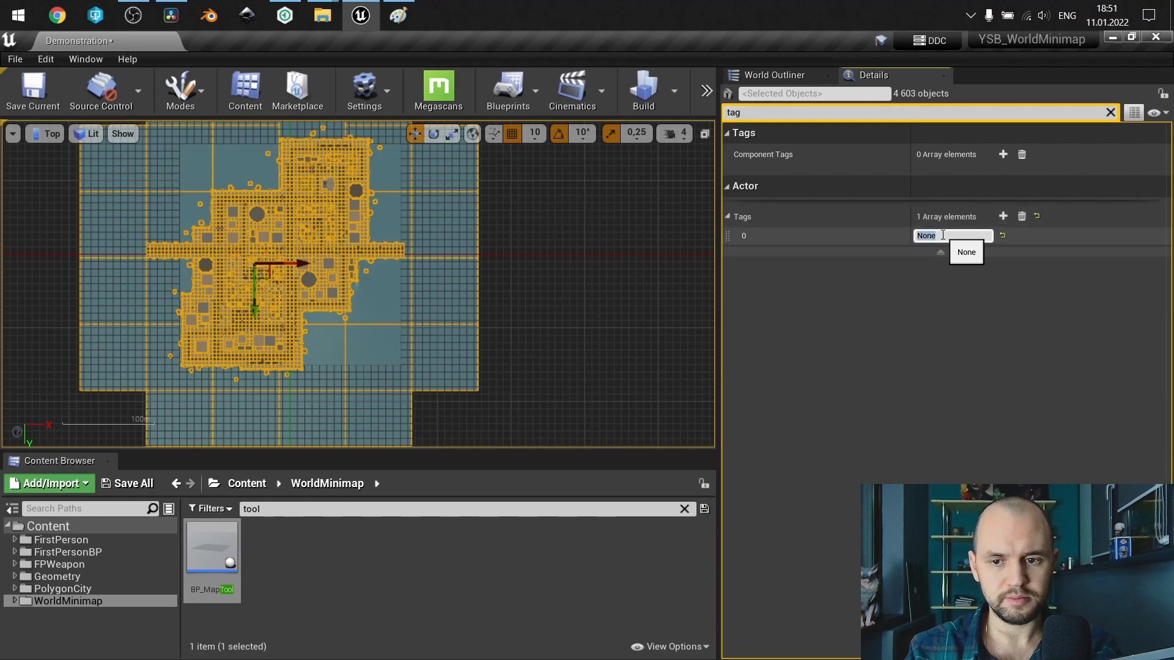
{"action": "type", "text": "Capture"}
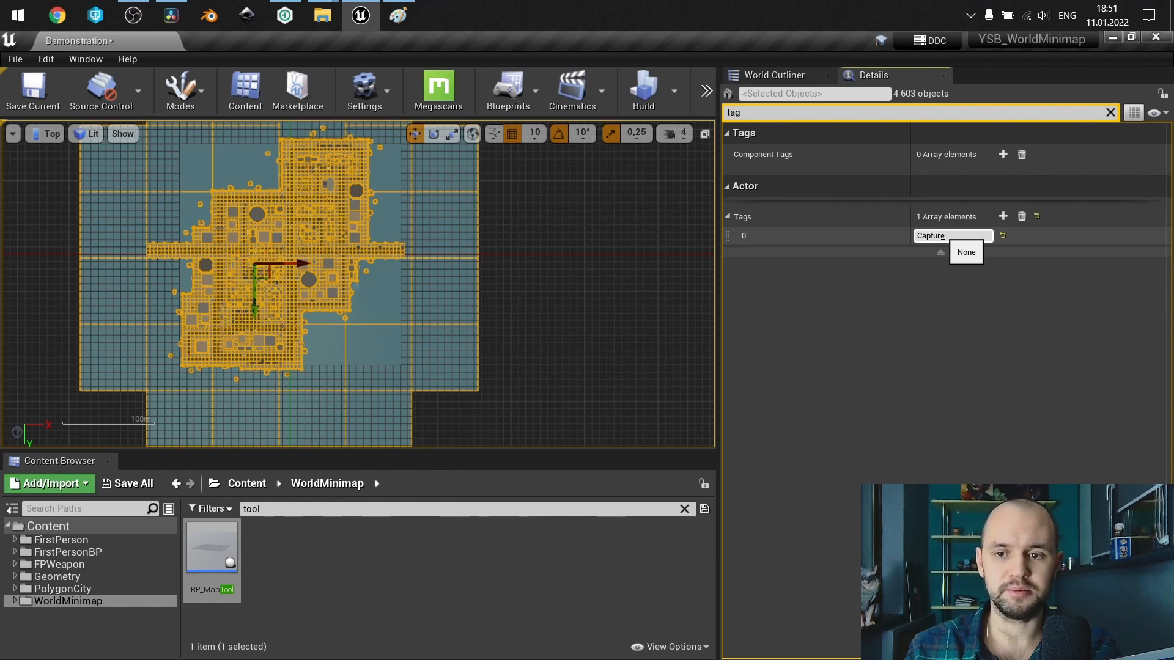
{"action": "left_click", "coordinate": [1111, 114]}
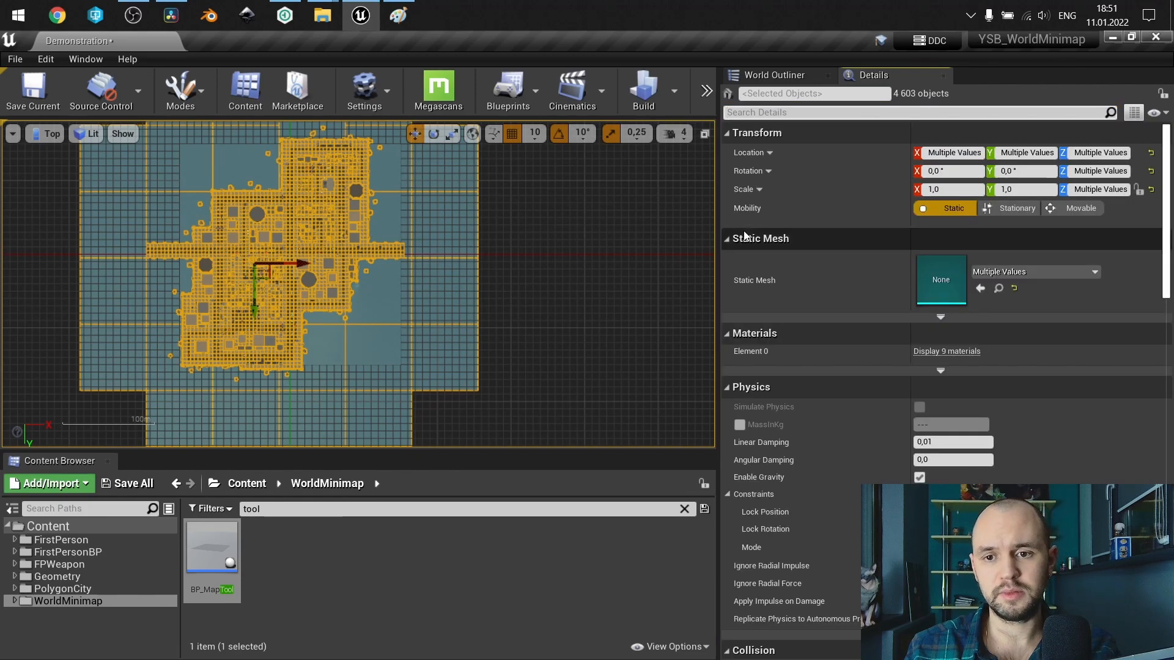
Filter the level's actors by "map", select BP_MapTool and run its map texture capture.
{"action": "left_click", "coordinate": [776, 77]}
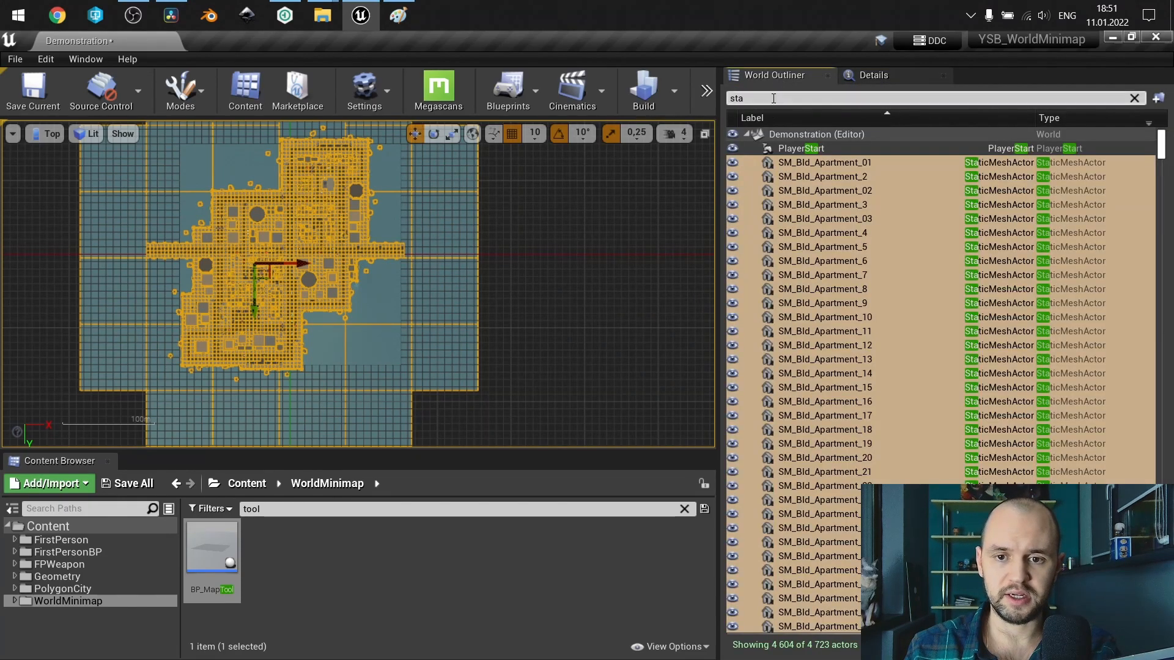
{"action": "left_click", "coordinate": [773, 97]}
{"action": "type", "text": "map"}
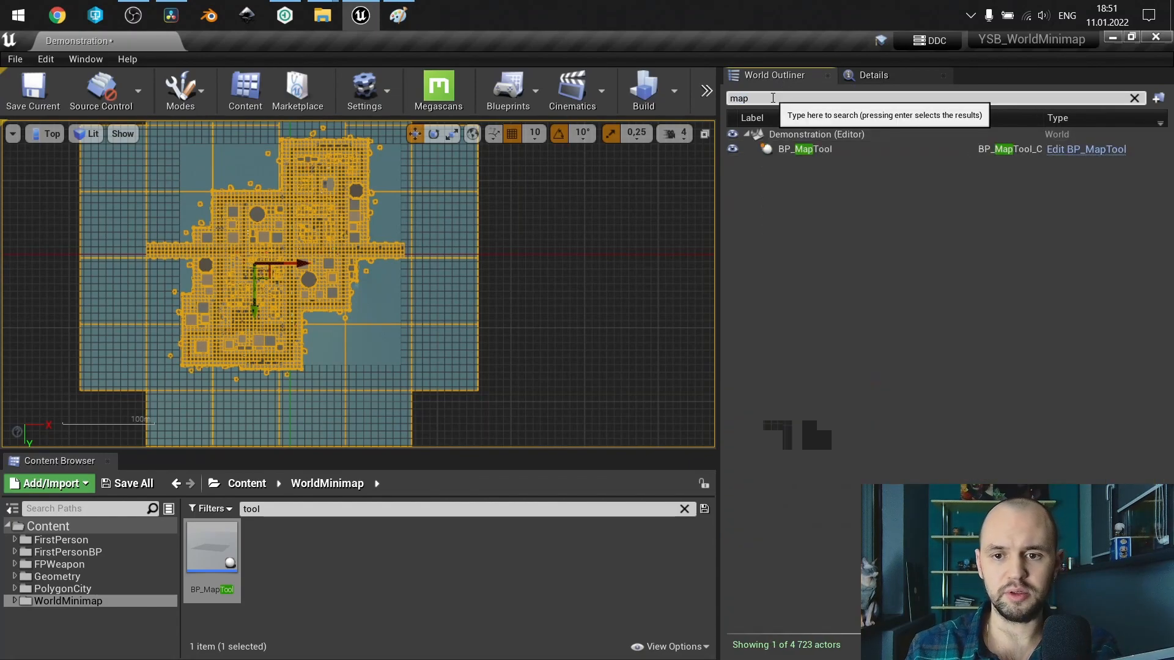
{"action": "left_click", "coordinate": [828, 148]}
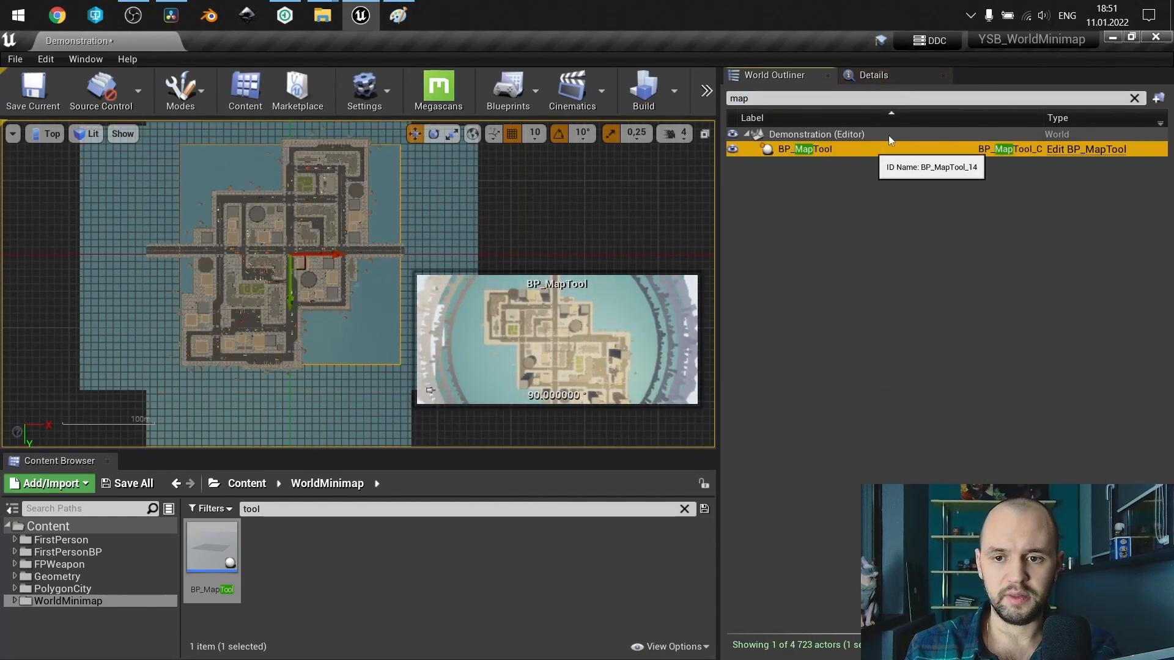
{"action": "left_click", "coordinate": [901, 77]}
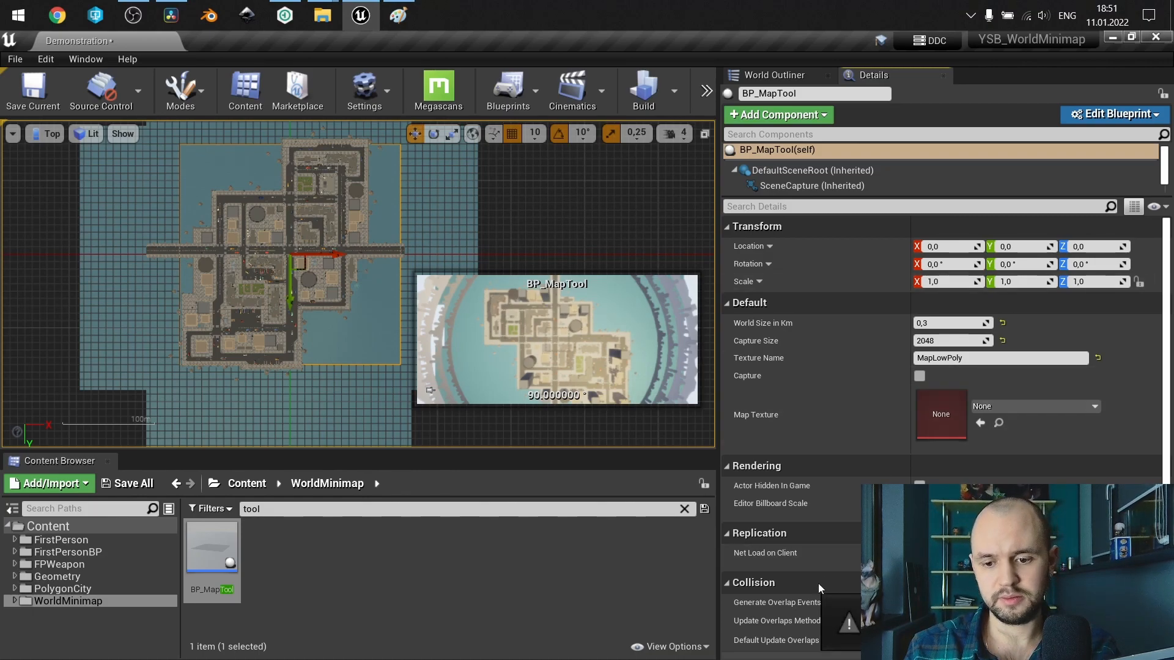
{"action": "key", "text": "ctrl+s"}
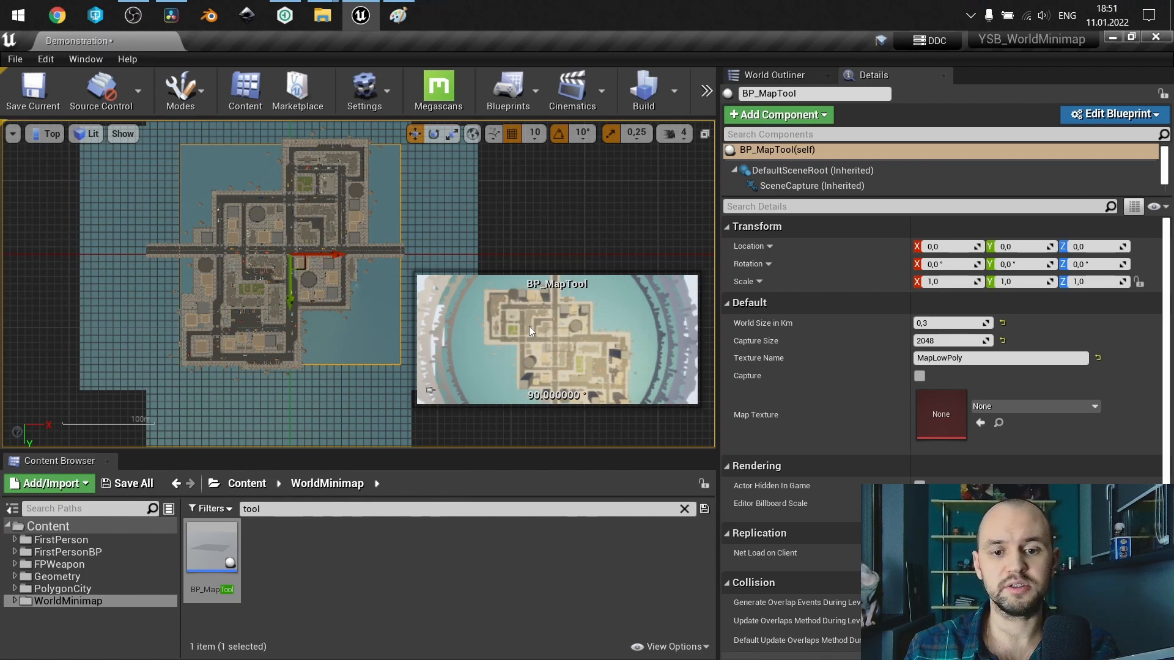
Open the captured T_MapLowPoly texture from WorldMinimap's MapProjection folder and examine the city layout at different zoom levels.
{"action": "left_click", "coordinate": [684, 509]}
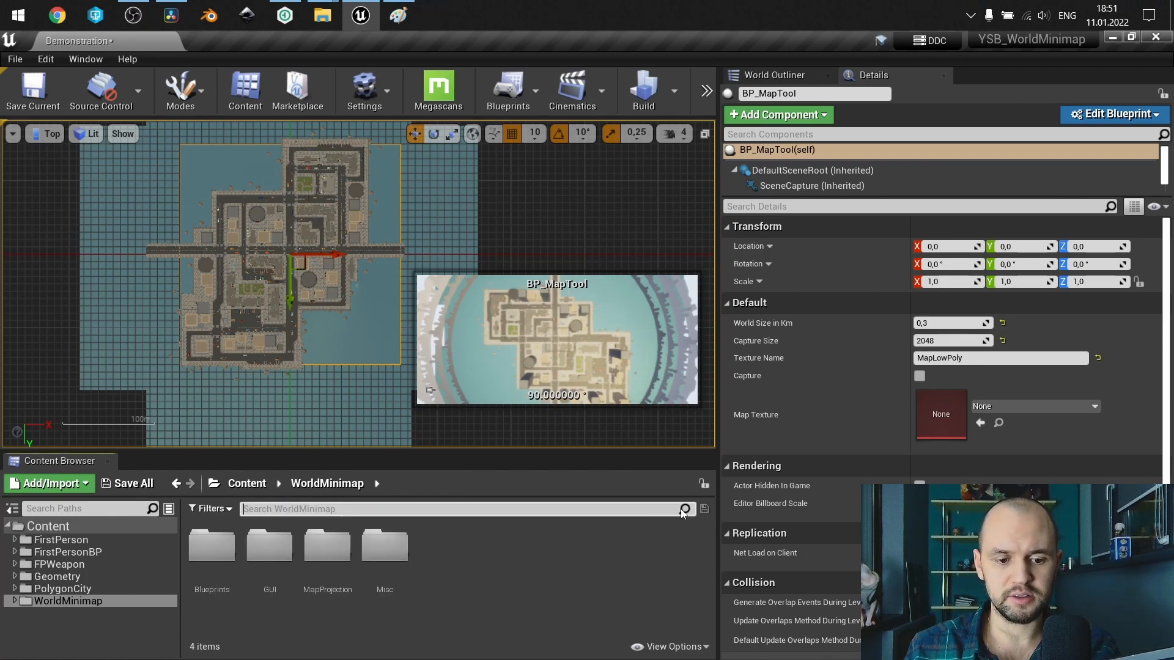
{"action": "left_click", "coordinate": [307, 558]}
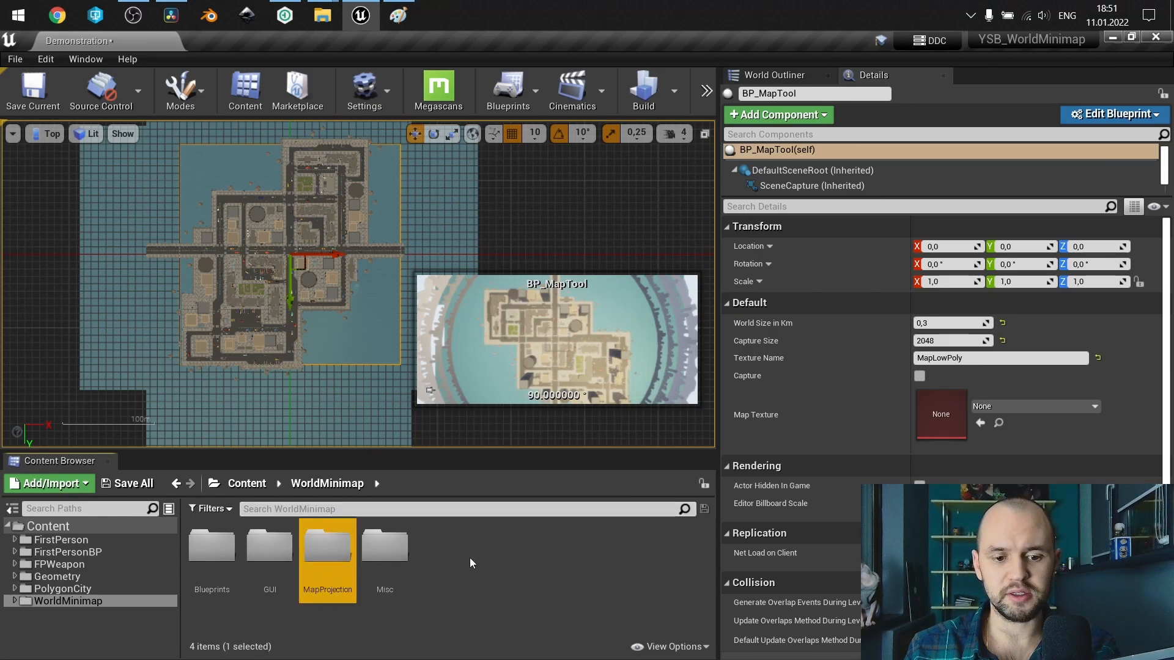
{"action": "double_click", "coordinate": [338, 539]}
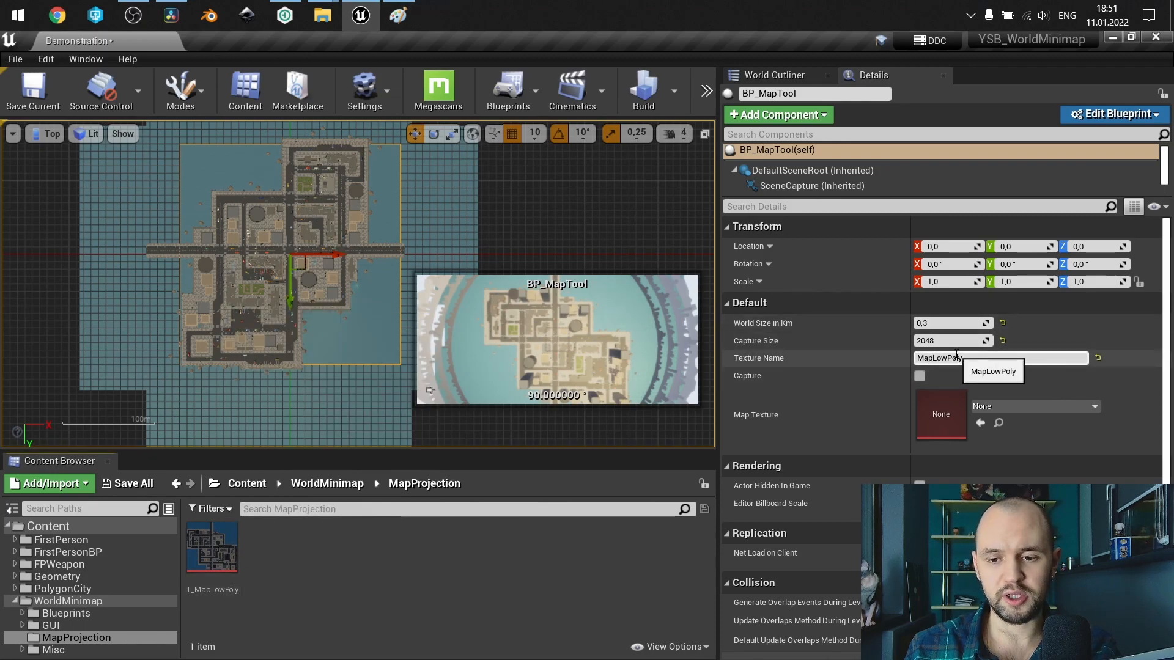
{"action": "double_click", "coordinate": [204, 566]}
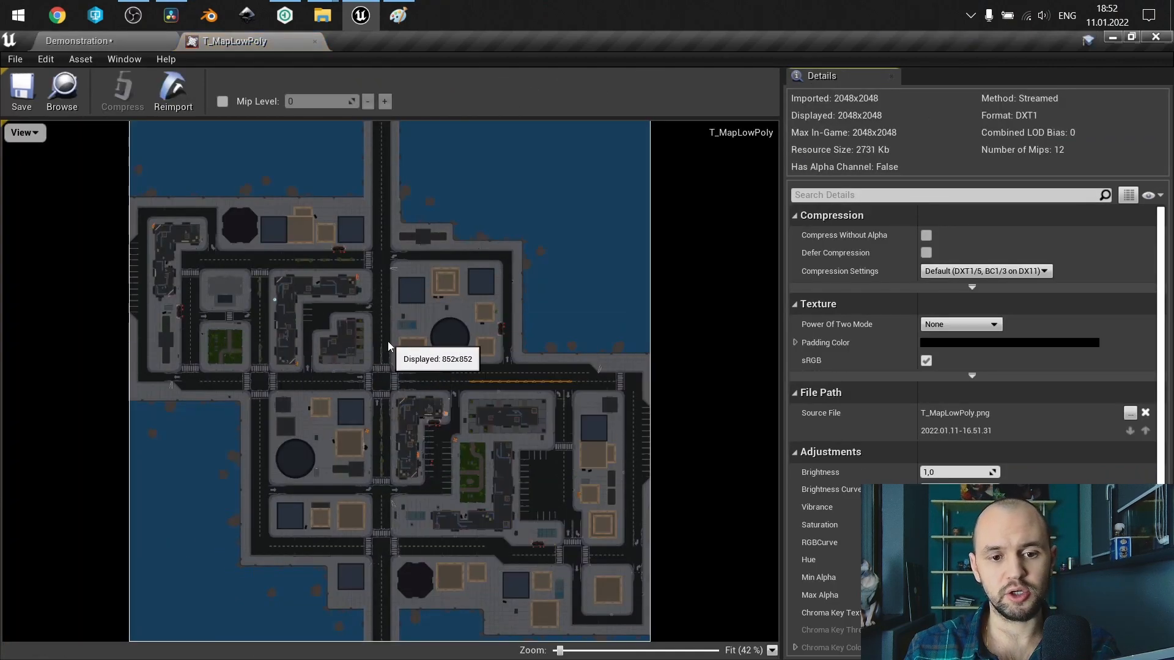
{"action": "scroll", "coordinate": [388, 341], "scroll_direction": "up", "scroll_amount": 1}
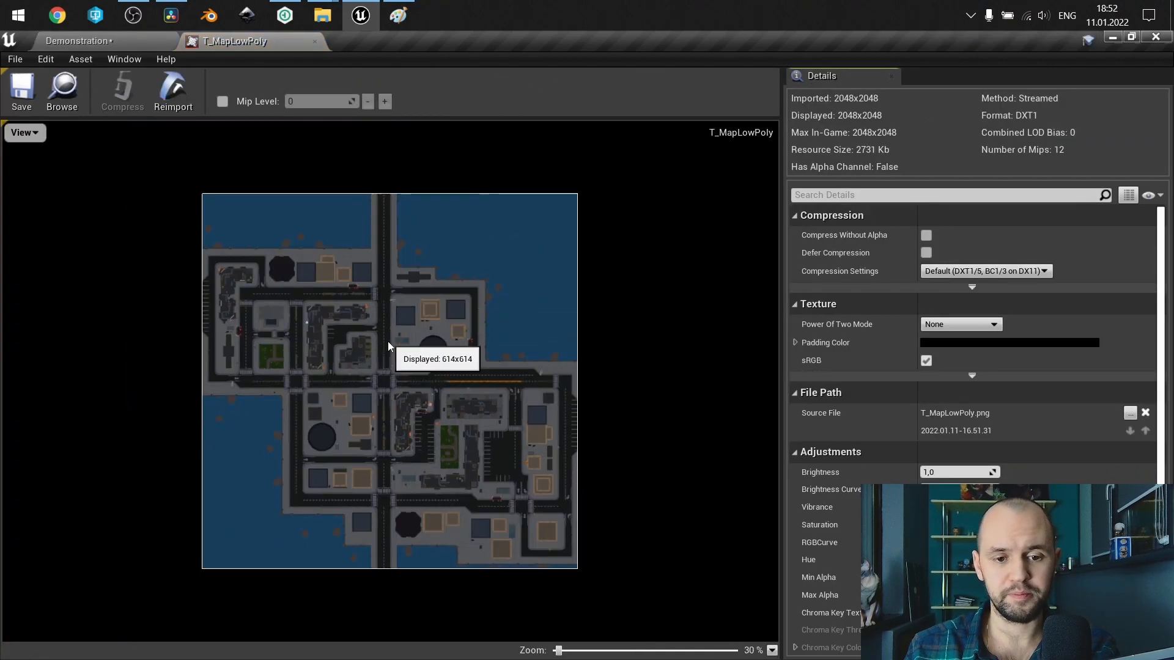
{"action": "scroll", "coordinate": [387, 341], "scroll_direction": "up", "scroll_amount": 3}
{"action": "scroll", "coordinate": [387, 341], "scroll_direction": "down", "scroll_amount": 3}
{"action": "scroll", "coordinate": [387, 341], "scroll_direction": "down", "scroll_amount": 1}
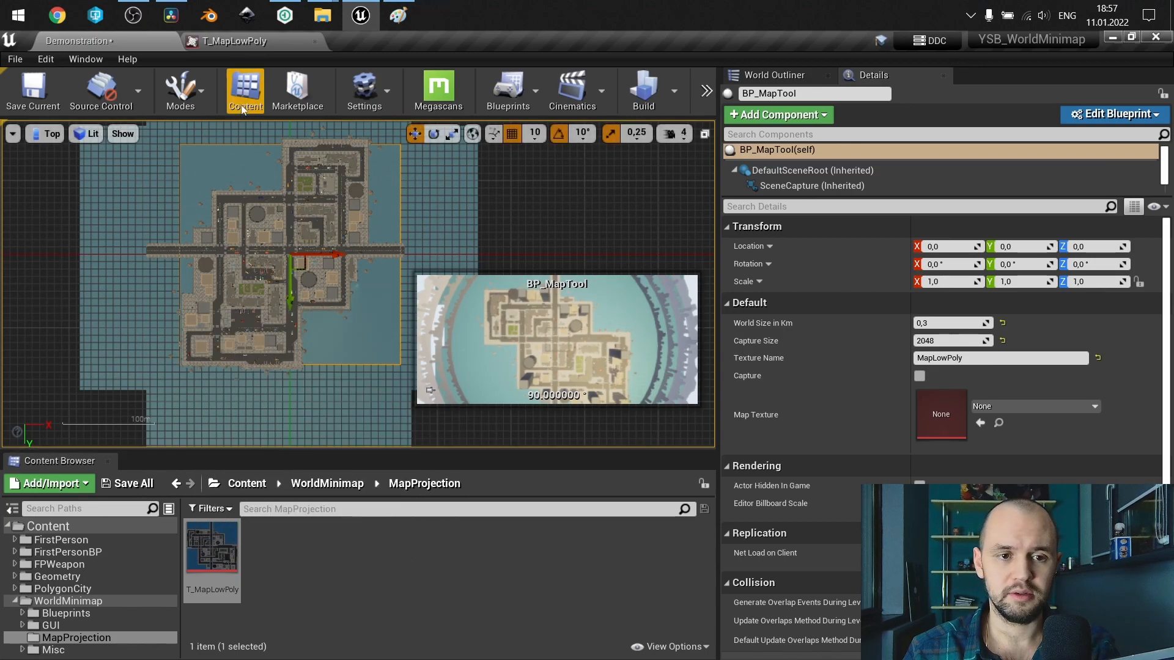
{"action": "left_click", "coordinate": [248, 44]}
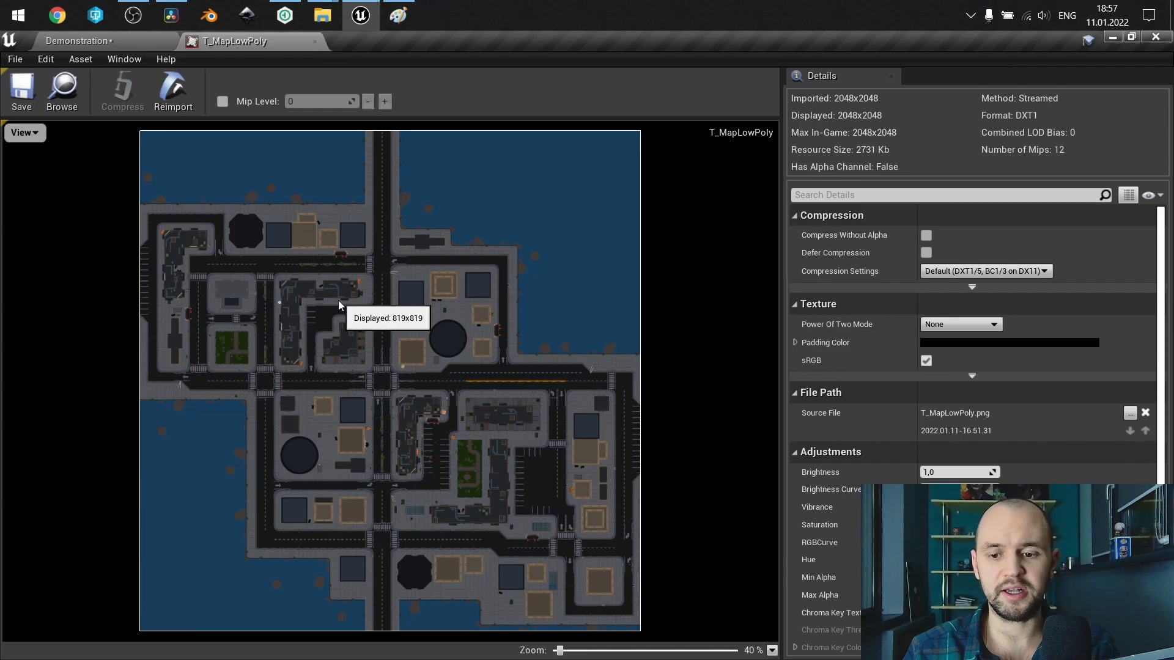
Return to the Demonstration level, find the navigation actors with "nav" and place a Nav Mesh Bounds Volume on the city.
{"action": "left_click", "coordinate": [132, 35]}
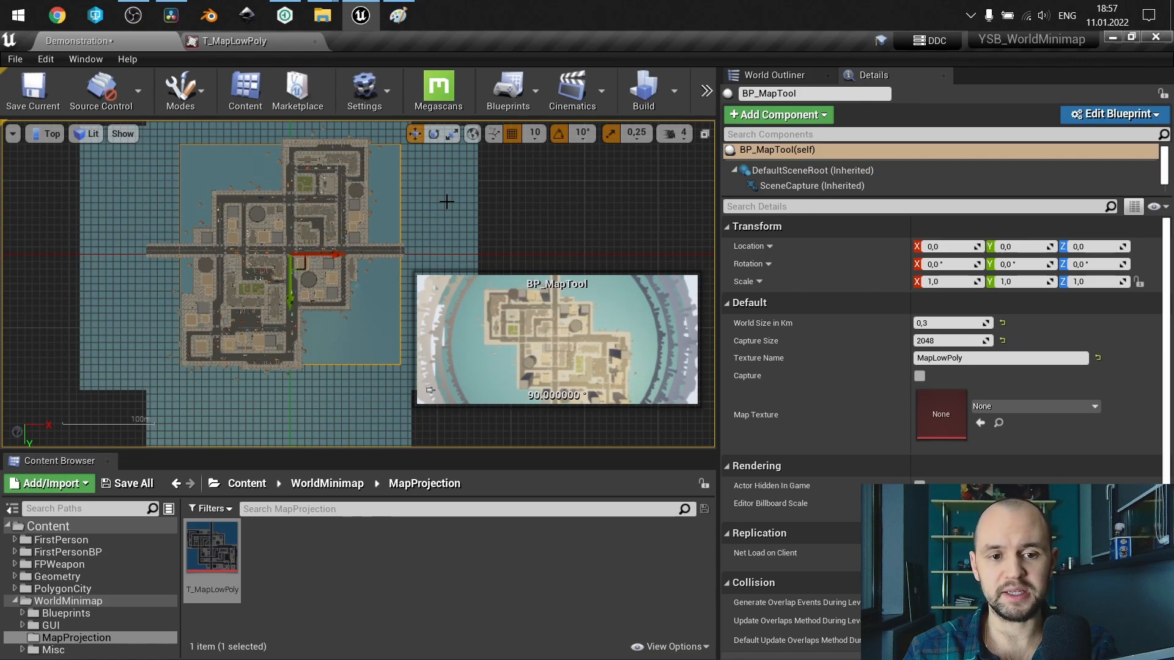
{"action": "left_click", "coordinate": [85, 65]}
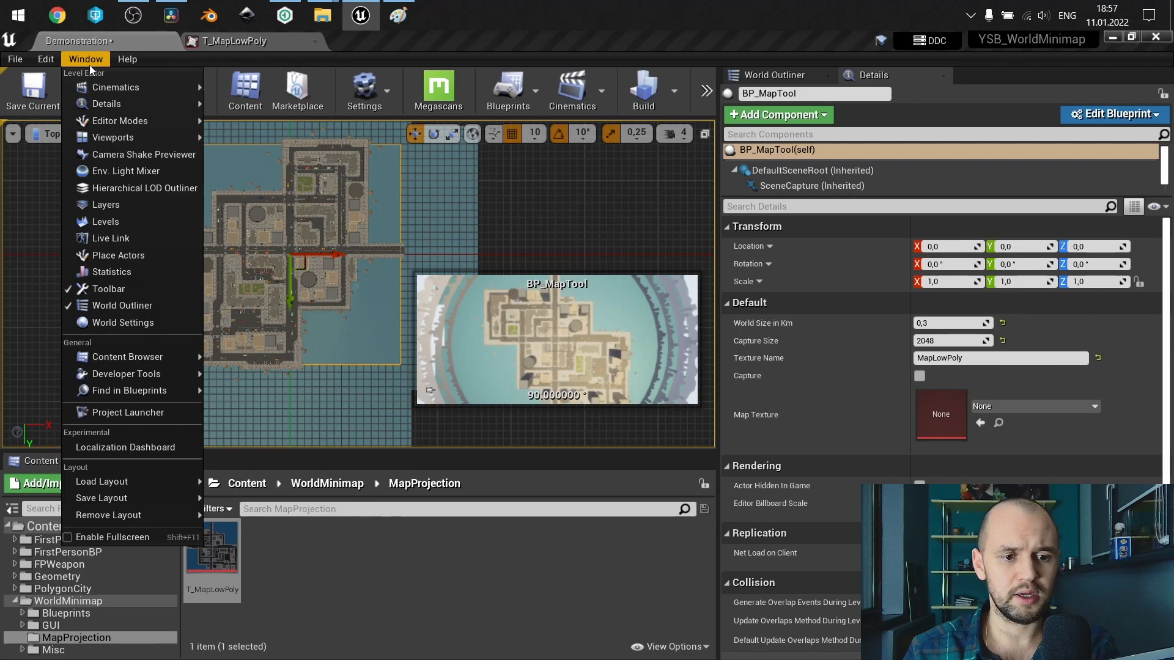
{"action": "left_click", "coordinate": [131, 255]}
{"action": "left_click", "coordinate": [118, 94]}
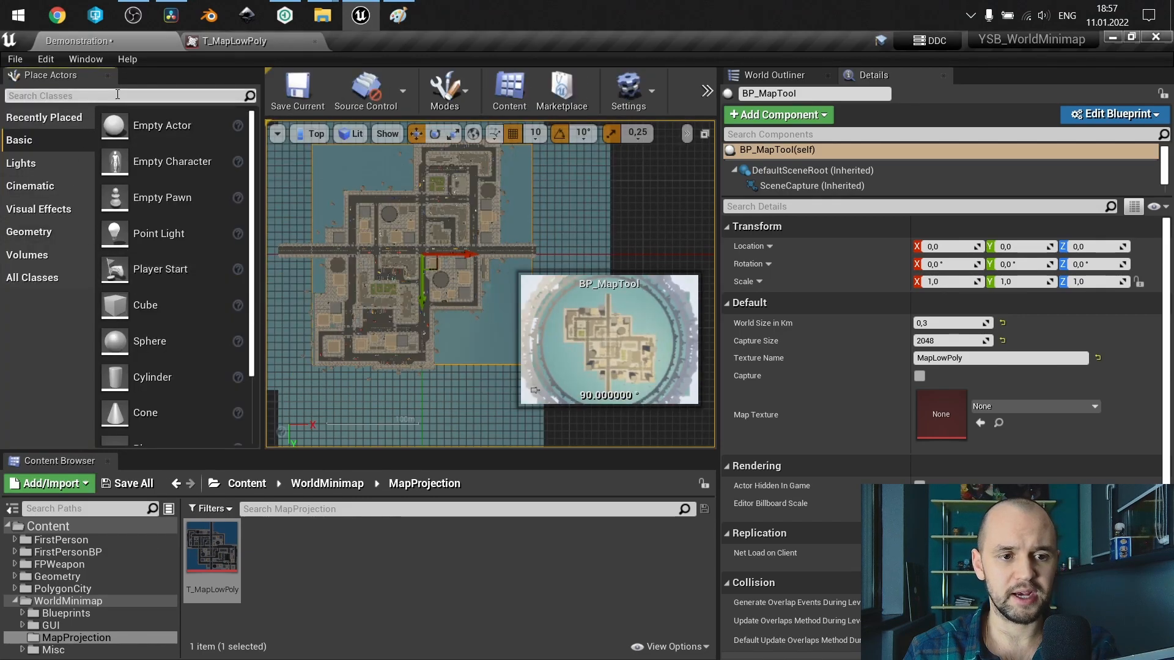
{"action": "type", "text": "nav"}
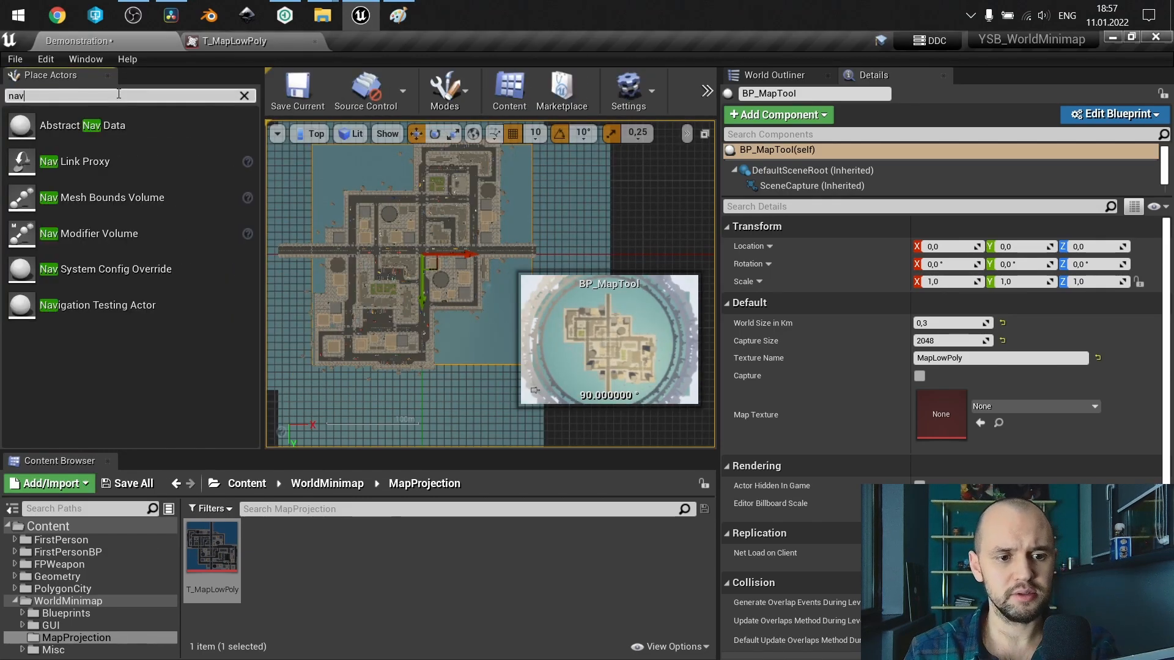
{"action": "left_click_drag", "start_coordinate": [147, 197], "coordinate": [416, 251]}
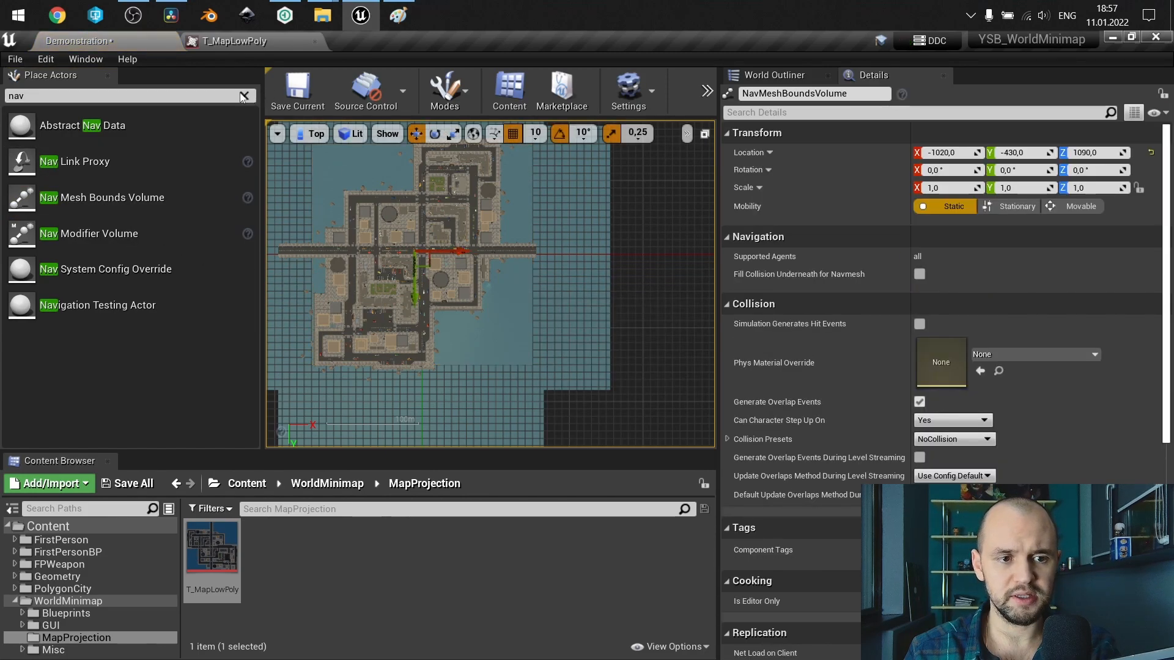
{"action": "left_click", "coordinate": [108, 75]}
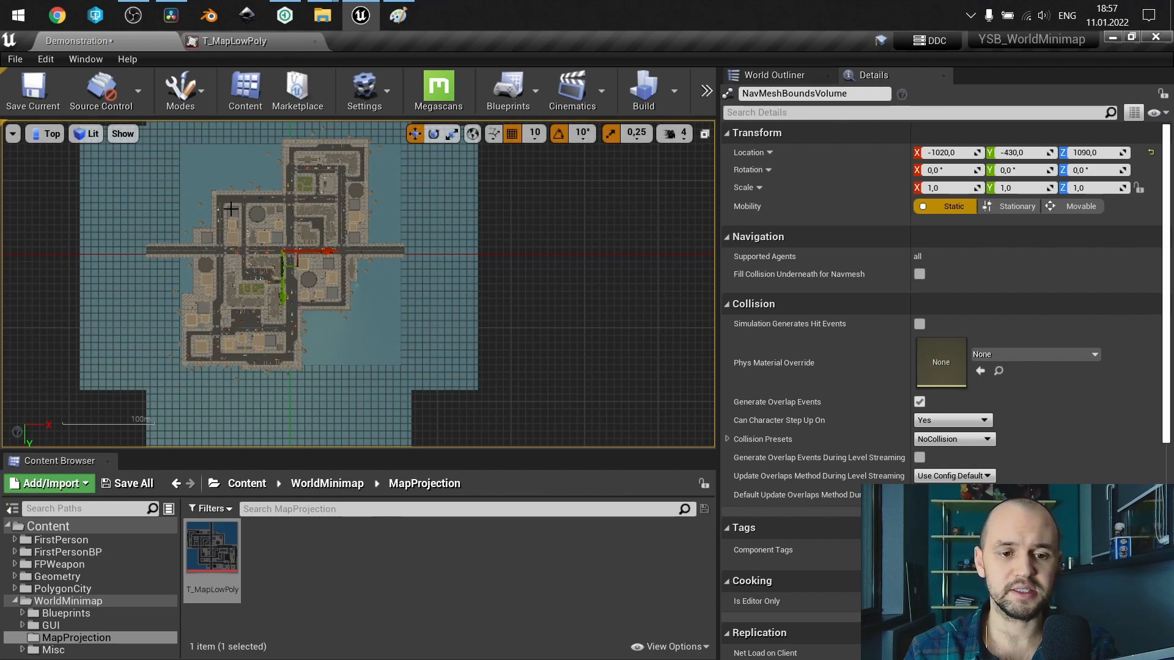
Scale the NavMeshBoundsVolume to 160 in X and Y and reset its location to the default origin.
{"action": "left_click", "coordinate": [948, 189]}
{"action": "type", "text": "160"}
{"action": "key", "text": "Tab"}
{"action": "type", "text": "160"}
{"action": "key", "text": "Tab"}
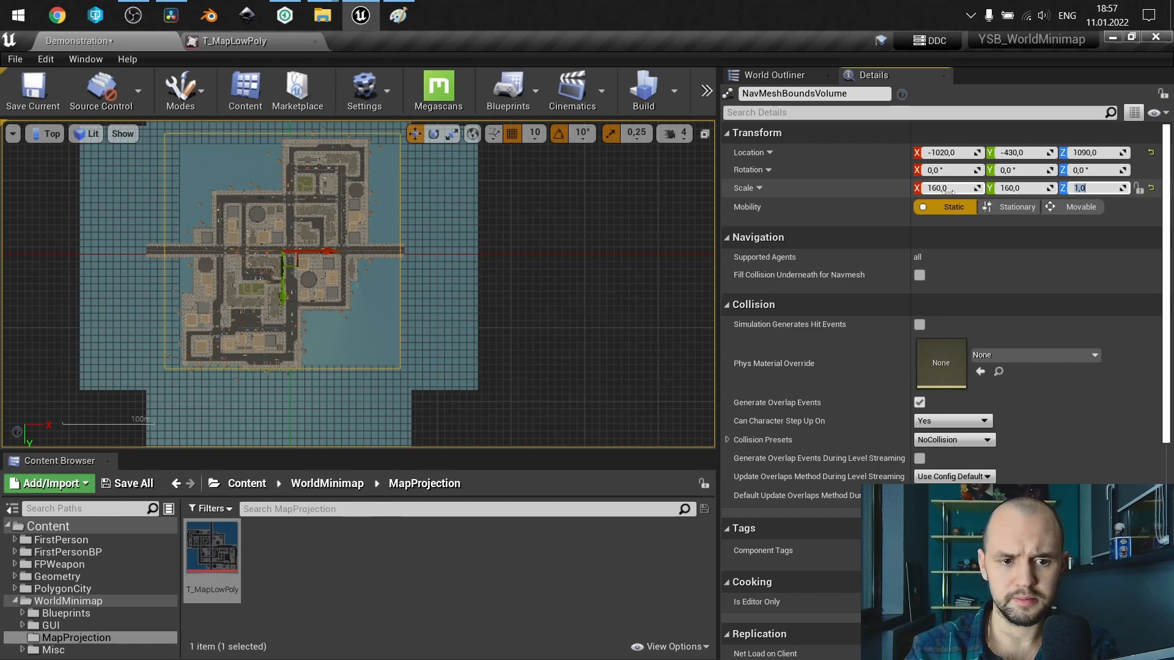
{"action": "left_click", "coordinate": [1153, 154]}
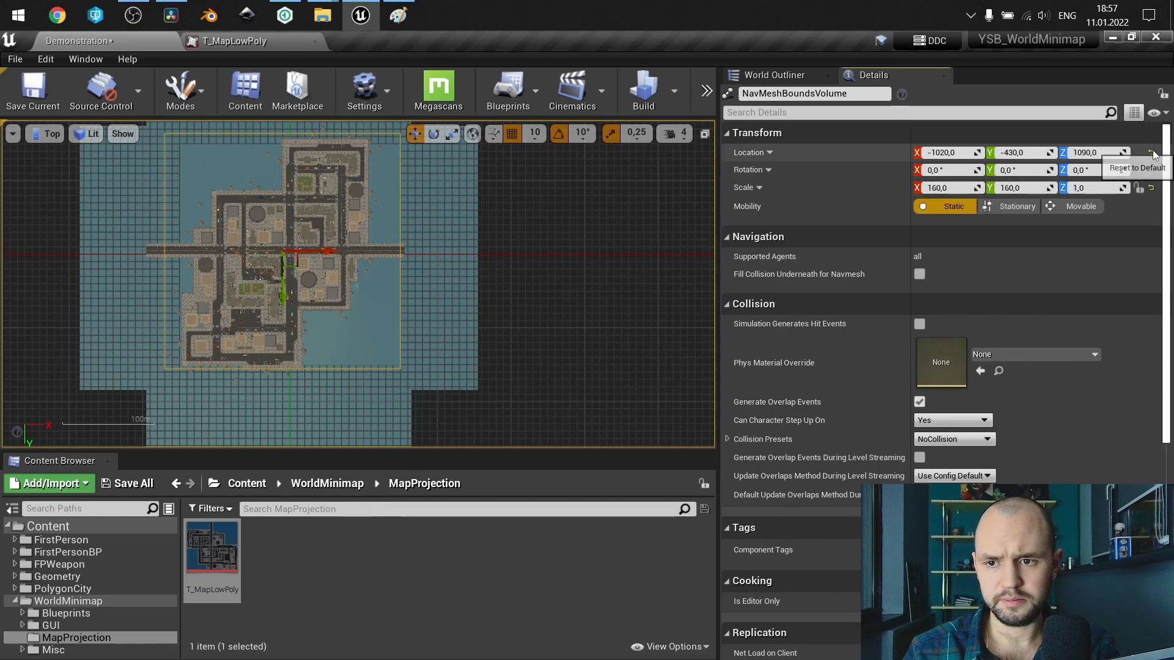
{"action": "left_click", "coordinate": [1153, 154]}
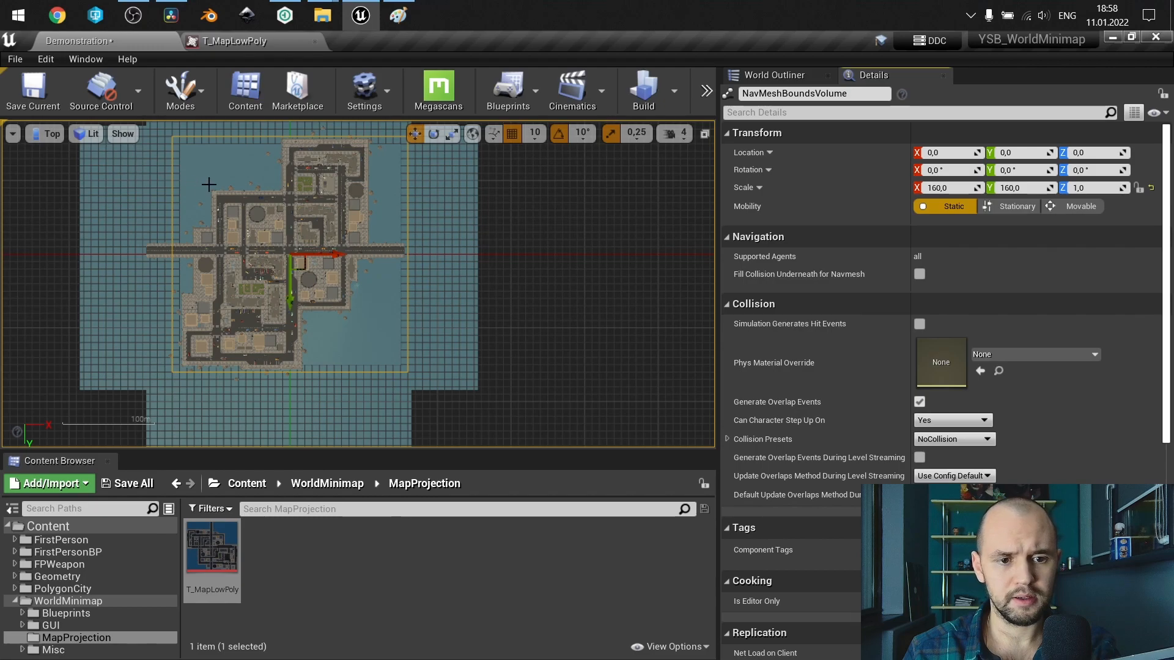
Display the navigation mesh and inspect its coverage of the city's streets and blocks.
{"action": "left_click", "coordinate": [227, 174]}
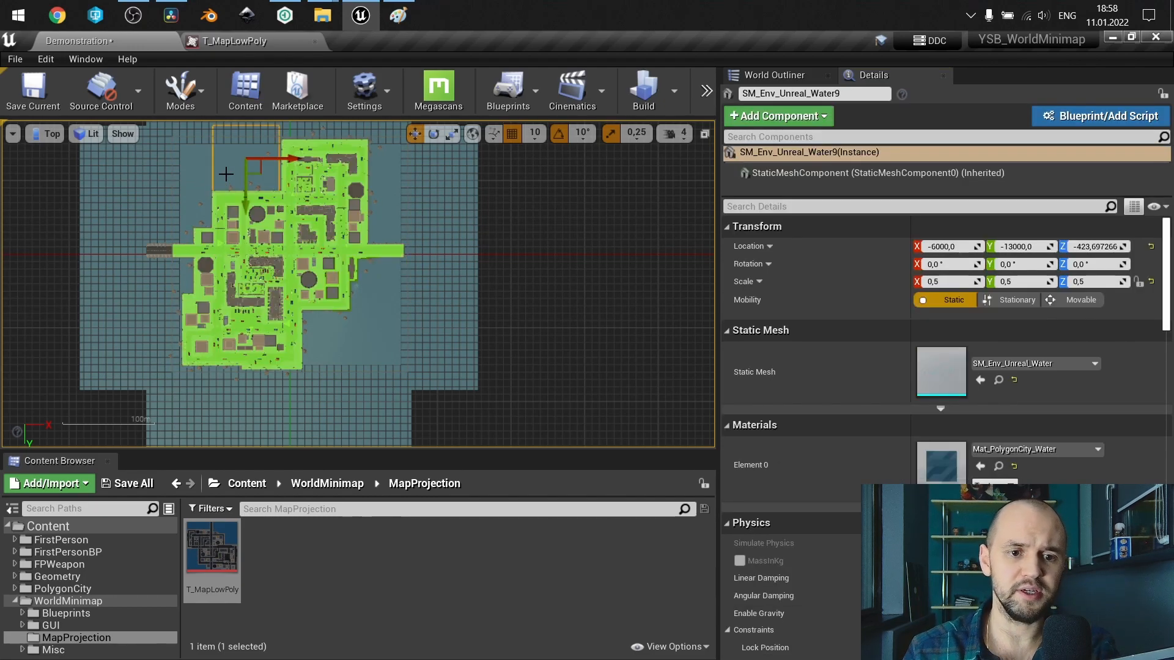
{"action": "scroll", "coordinate": [255, 244], "scroll_direction": "up", "scroll_amount": 6}
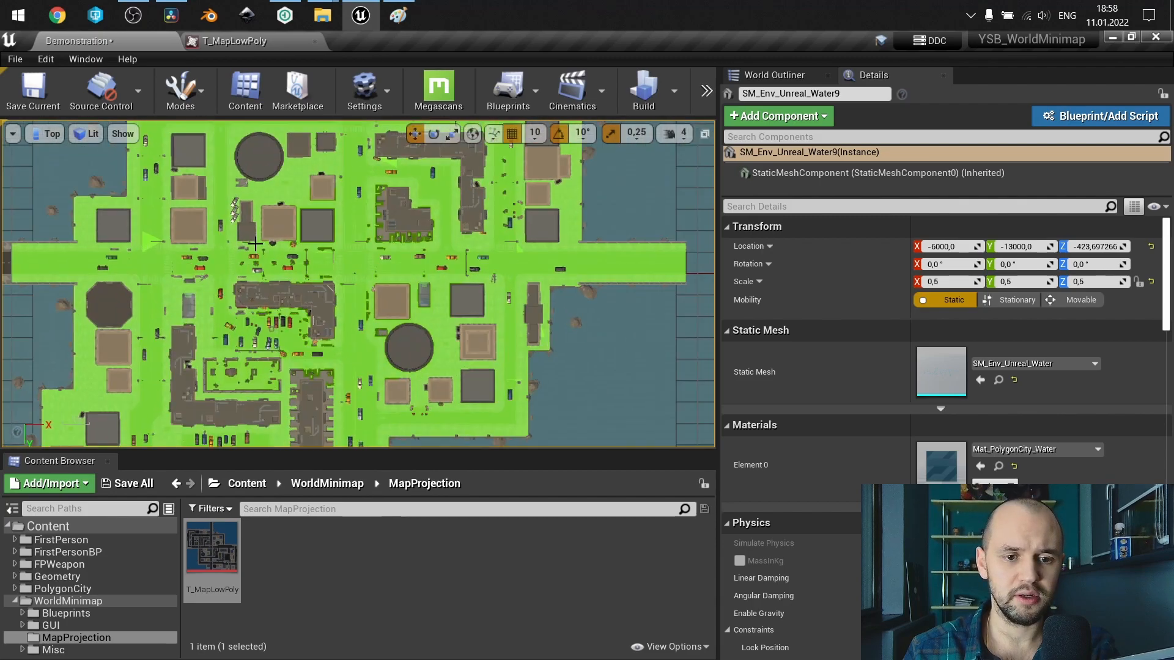
{"action": "scroll", "coordinate": [254, 243], "scroll_direction": "down", "scroll_amount": 3}
{"action": "scroll", "coordinate": [255, 243], "scroll_direction": "down", "scroll_amount": 2}
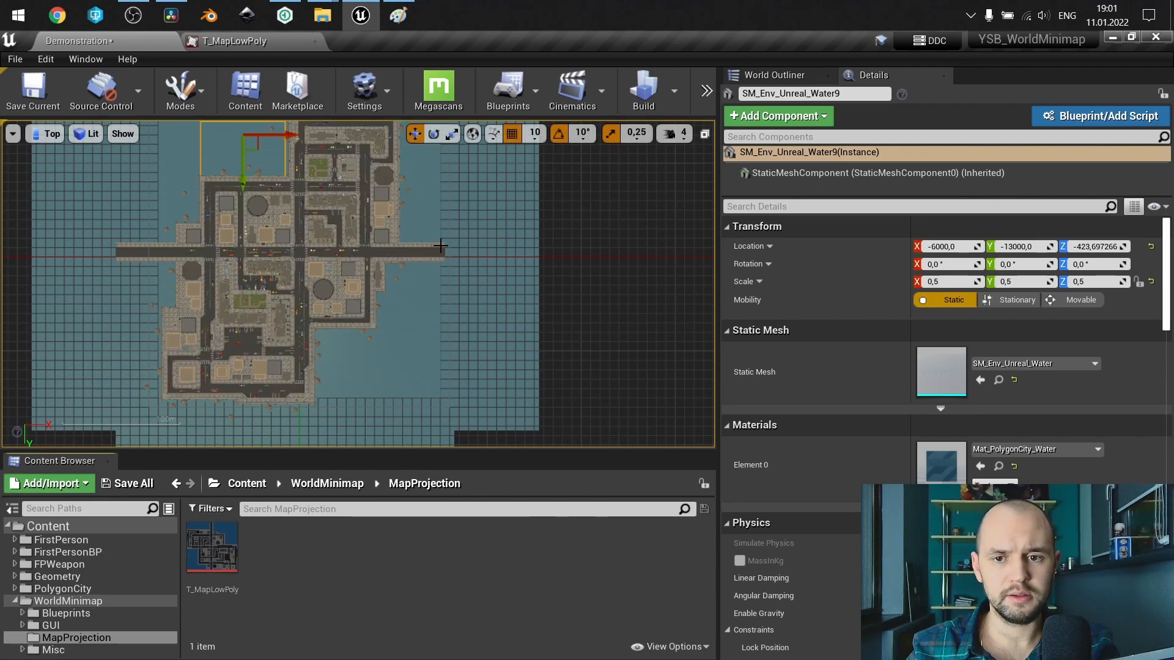
Select BP_MapTool in the level and assign the T_MapLowPoly asset as its Map Texture.
{"action": "left_click", "coordinate": [783, 70]}
{"action": "left_click", "coordinate": [809, 151]}
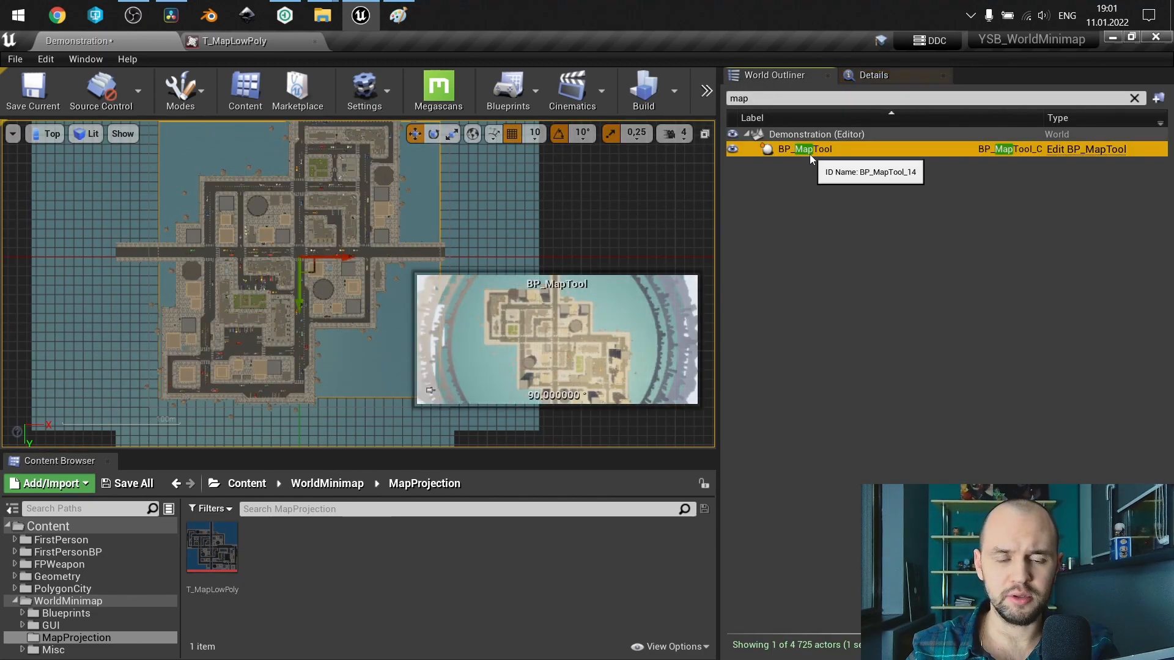
{"action": "left_click", "coordinate": [881, 77]}
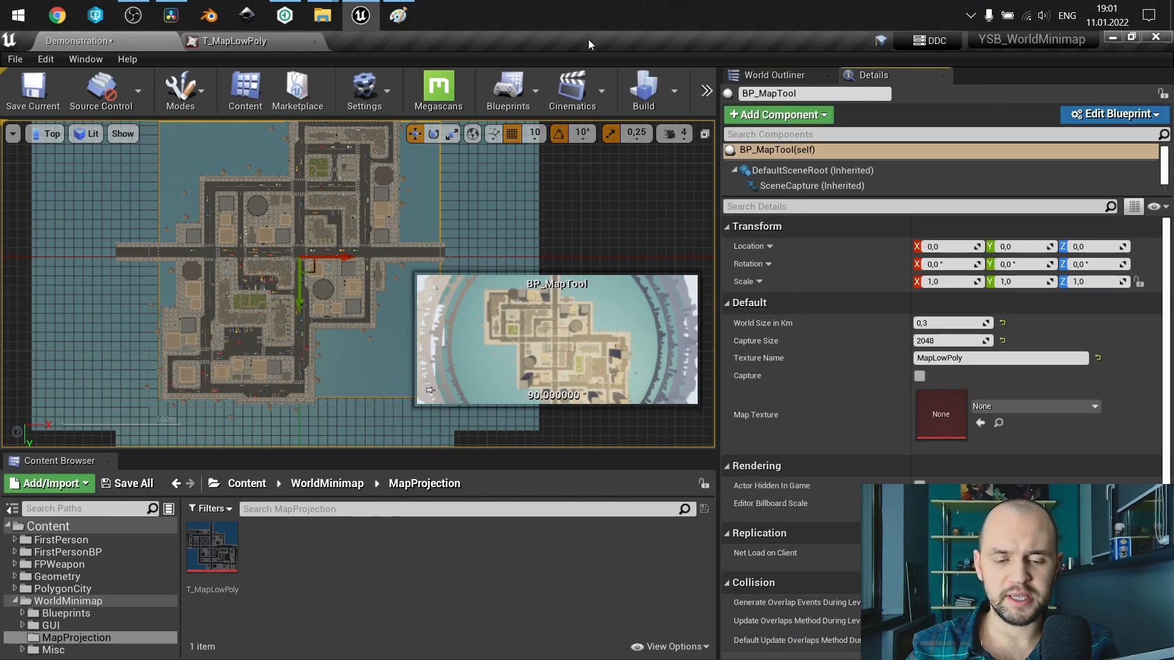
{"action": "left_click", "coordinate": [221, 545]}
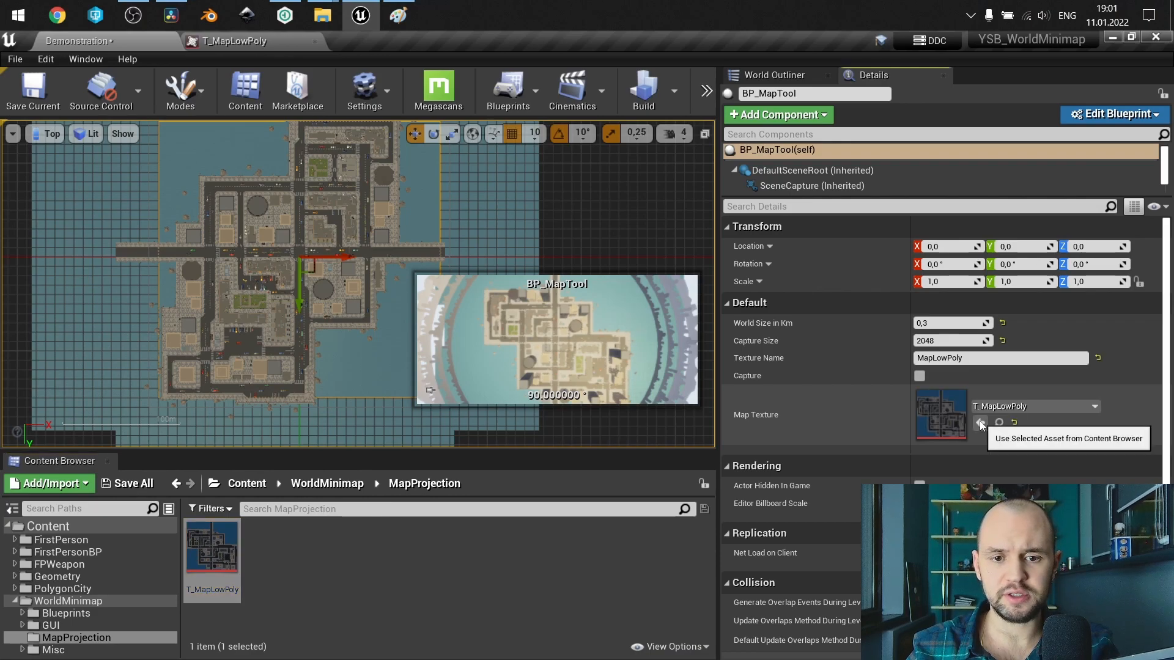
{"action": "left_click", "coordinate": [980, 423]}
{"action": "scroll", "coordinate": [421, 236], "scroll_direction": "down", "scroll_amount": 1}
{"action": "scroll", "coordinate": [421, 237], "scroll_direction": "down", "scroll_amount": 3}
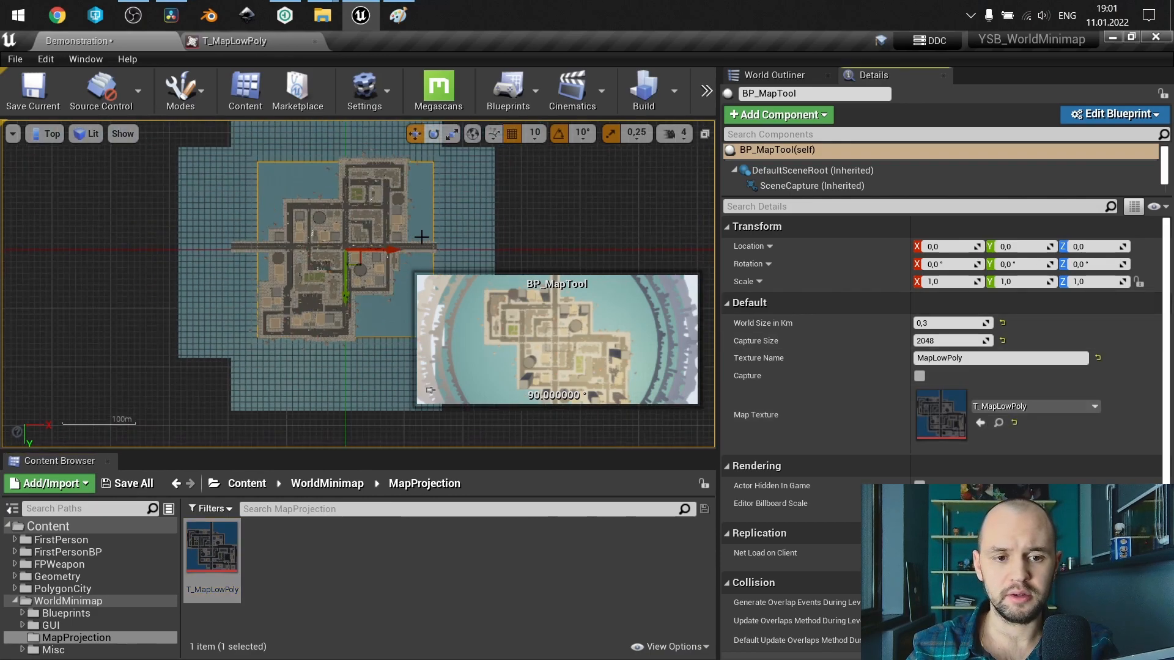
{"action": "scroll", "coordinate": [421, 236], "scroll_direction": "up", "scroll_amount": 3}
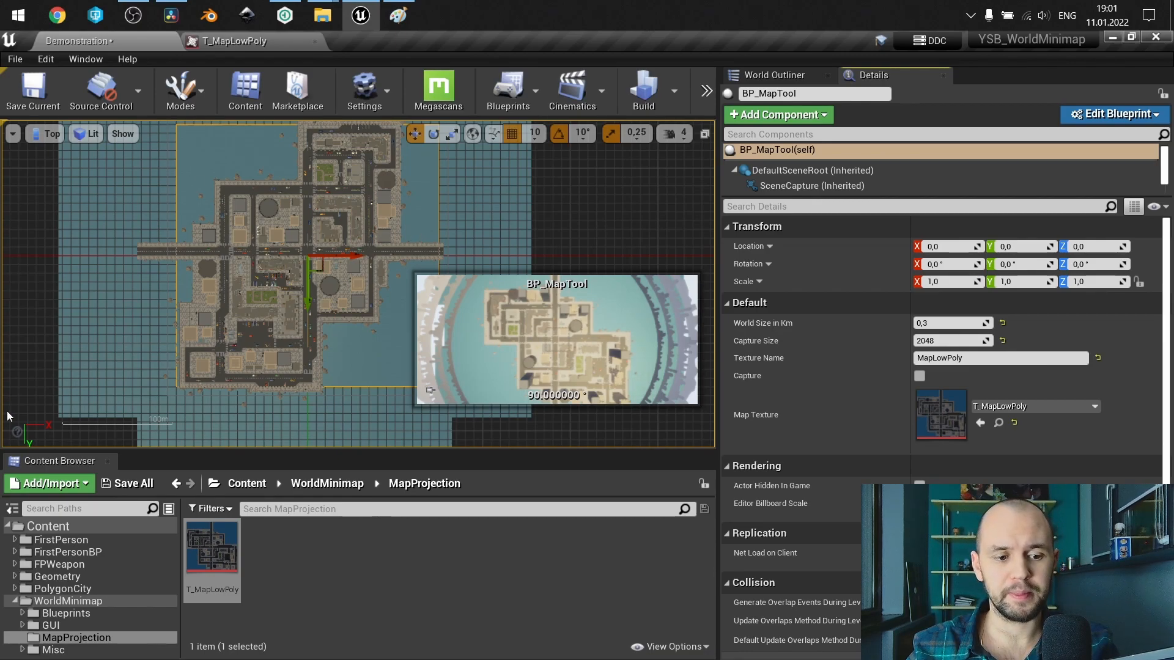
Open the FirstPersonCharacter blueprint from FirstPersonBP's Blueprints folder and add a Child Actor component to it.
{"action": "left_click", "coordinate": [66, 552]}
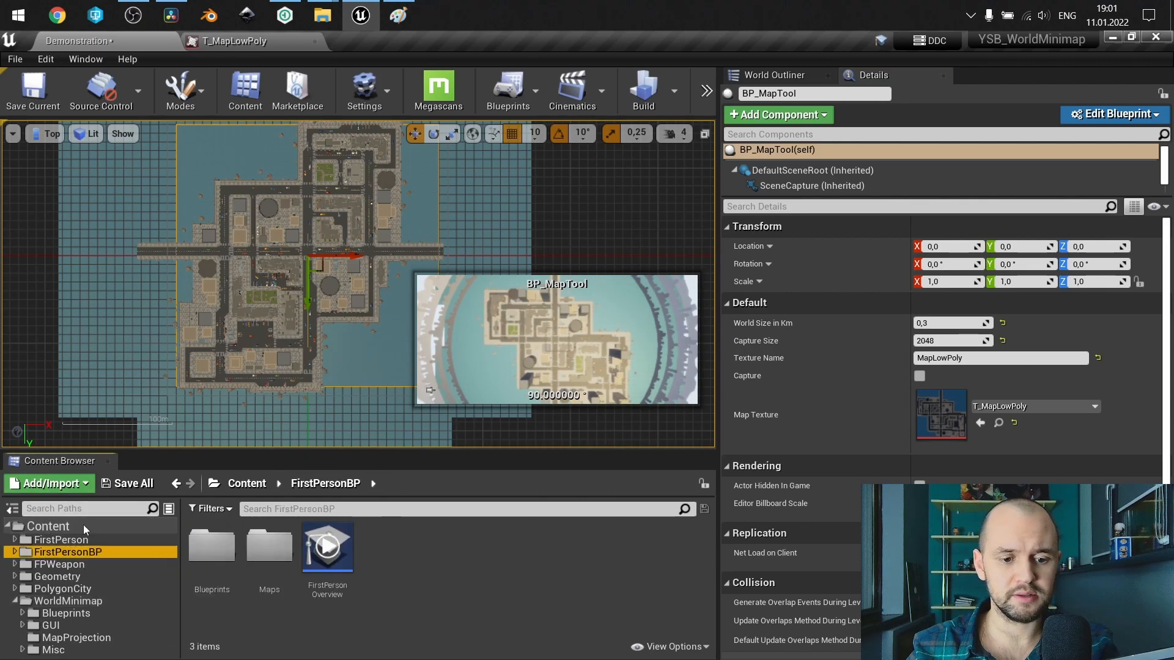
{"action": "double_click", "coordinate": [210, 545]}
{"action": "double_click", "coordinate": [202, 545]}
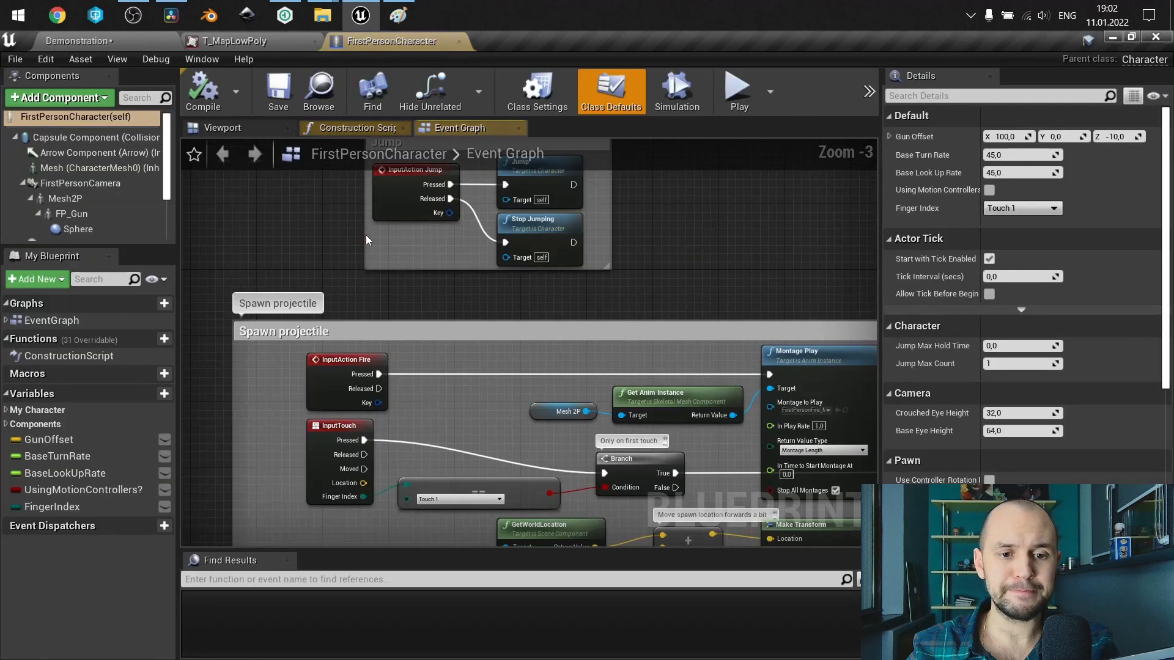
{"action": "left_click", "coordinate": [80, 103]}
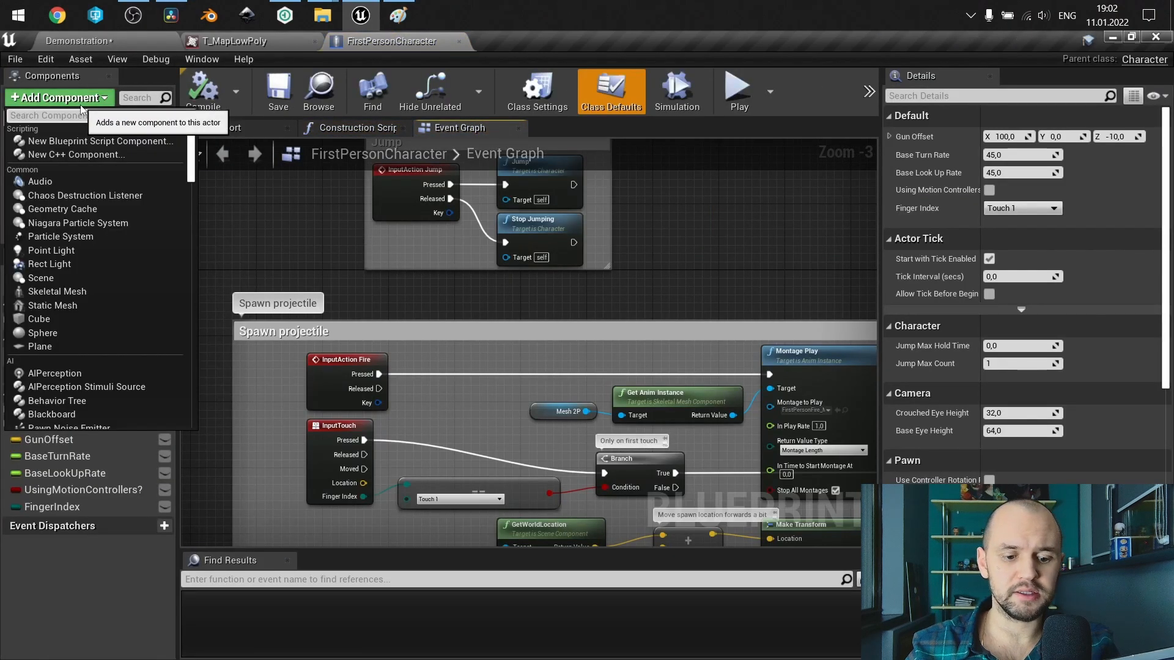
{"action": "type", "text": "chikld"}
{"action": "key", "text": "BackSpace"}
{"action": "key", "text": "BackSpace"}
{"action": "key", "text": "BackSpace"}
{"action": "type", "text": "ld"}
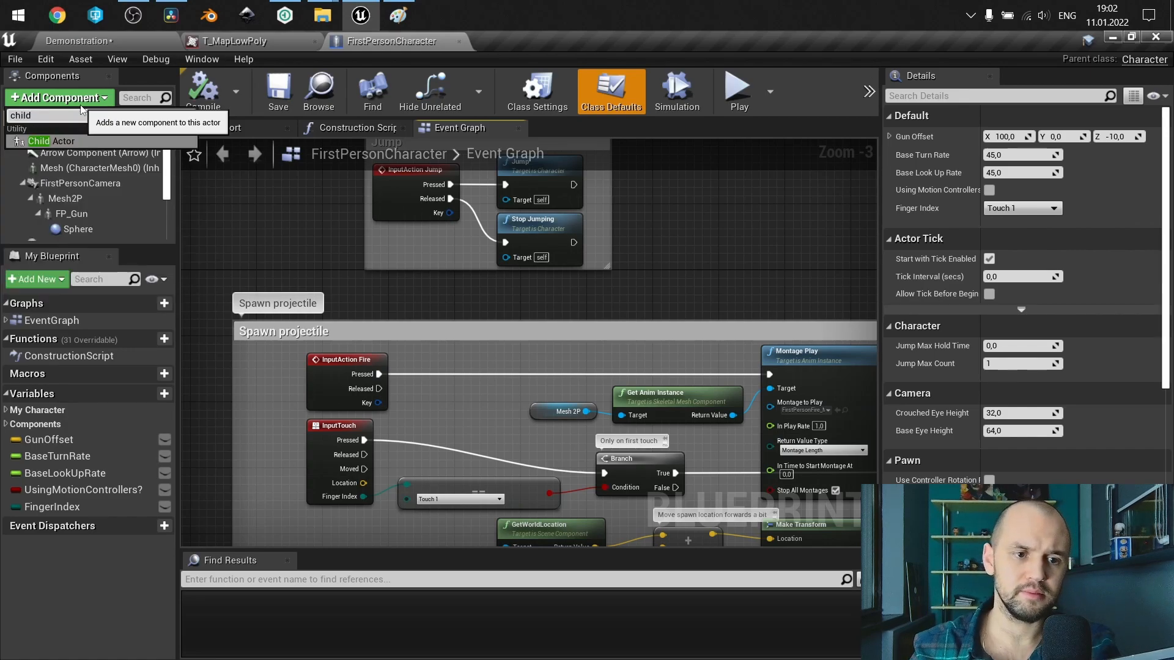
{"action": "left_click", "coordinate": [86, 140]}
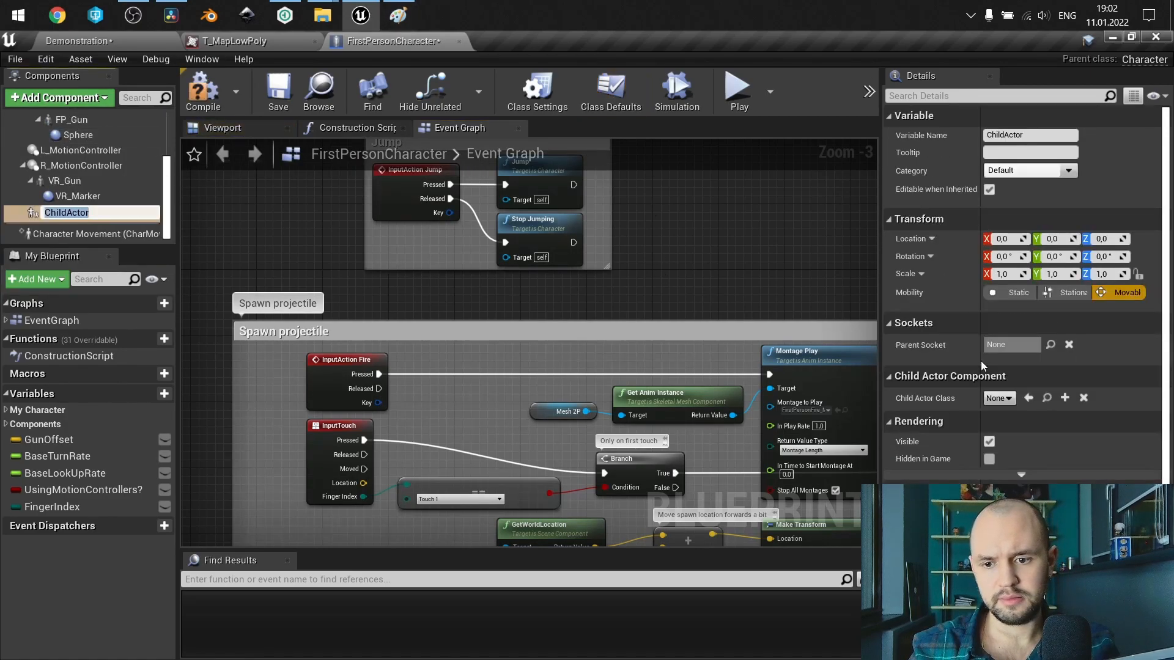
Set the new component's Child Actor Class to BP_MapActor and compile the character blueprint.
{"action": "left_click", "coordinate": [1001, 398]}
{"action": "type", "text": "map"}
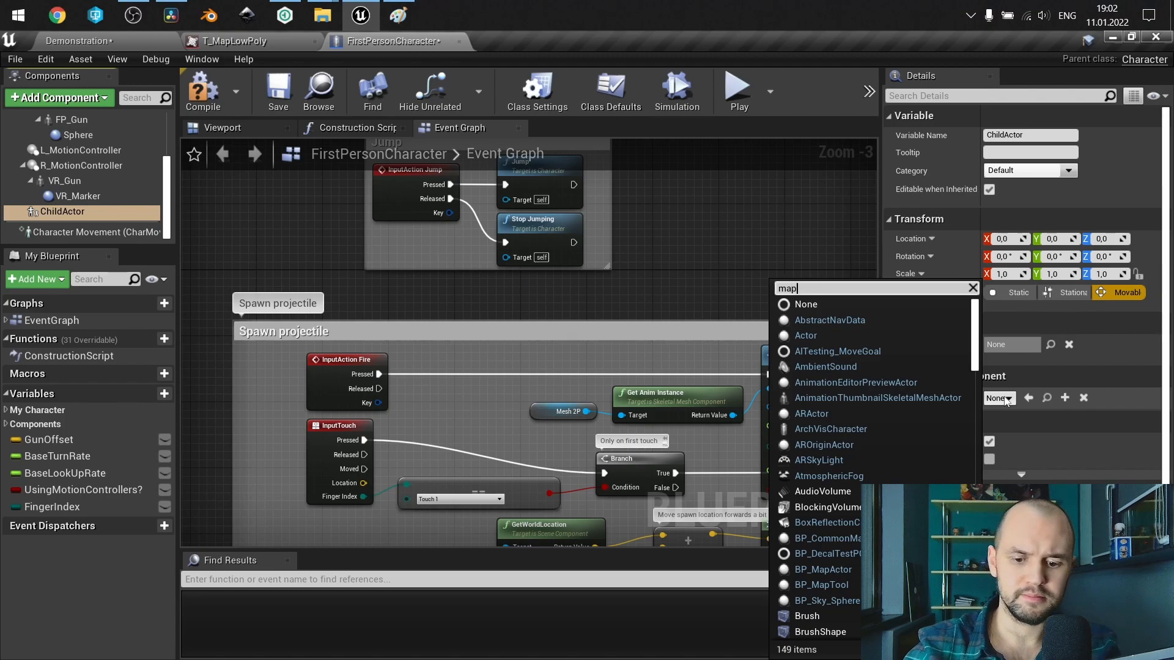
{"action": "left_click", "coordinate": [1047, 451]}
{"action": "left_click", "coordinate": [203, 90]}
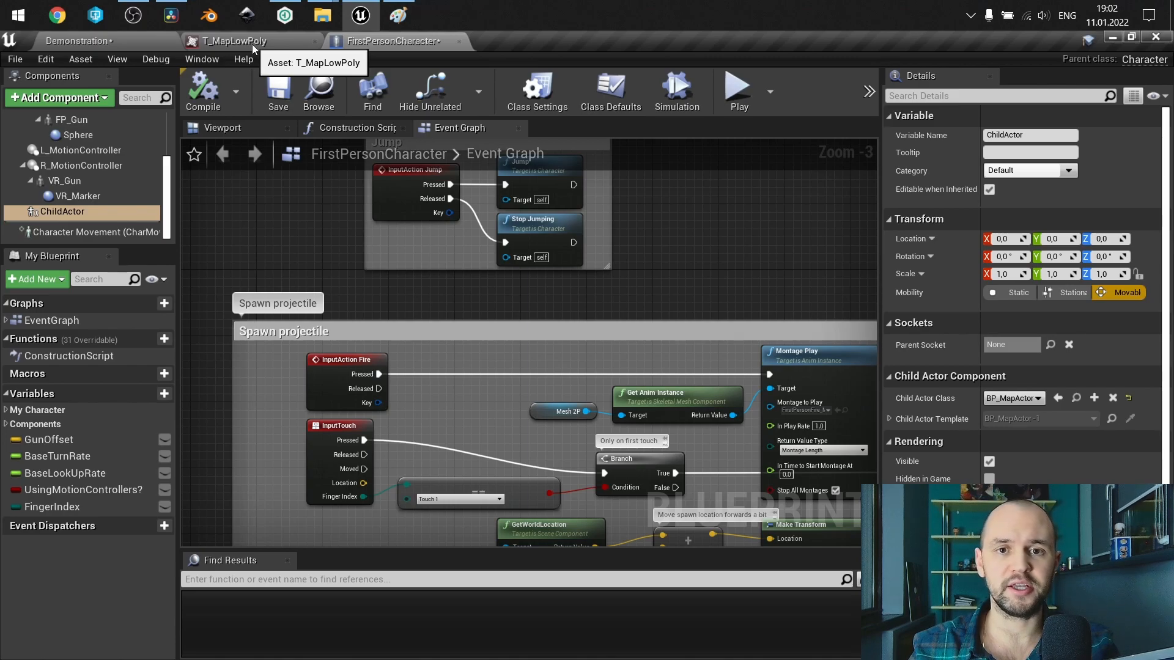
Return to the Demonstration level and place BP_CommonMarker from WorldMinimap/Blueprints/Core on the round-roofed building, at about X -4460, Y -5390.
{"action": "left_click", "coordinate": [139, 39]}
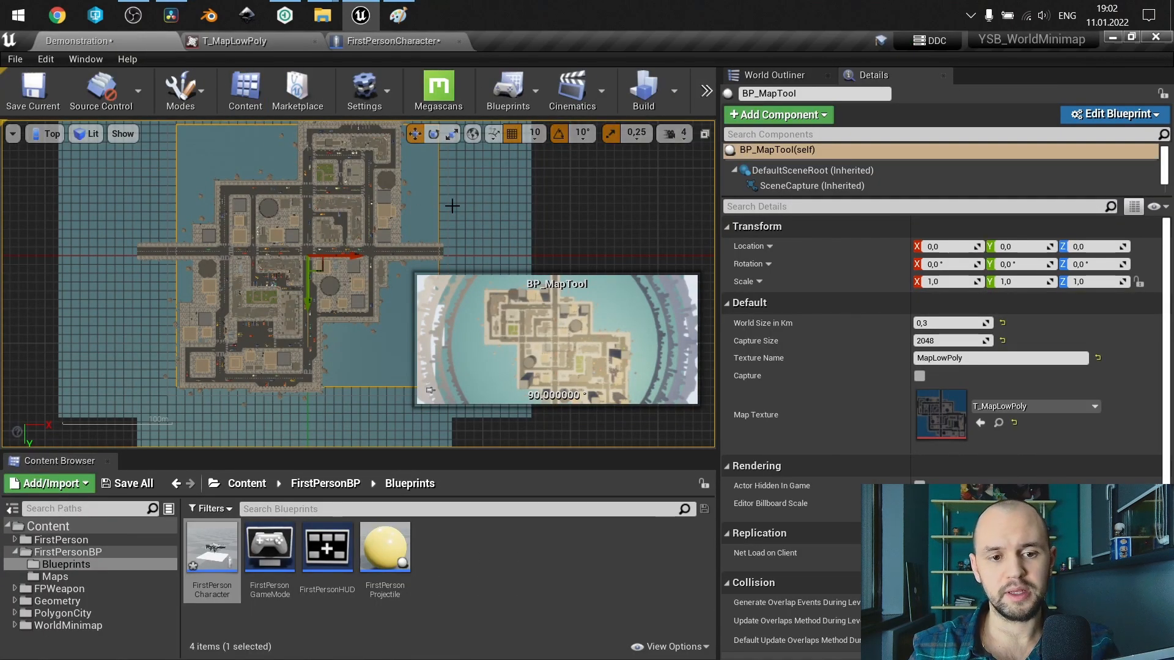
{"action": "scroll", "coordinate": [269, 245], "scroll_direction": "up", "scroll_amount": 5}
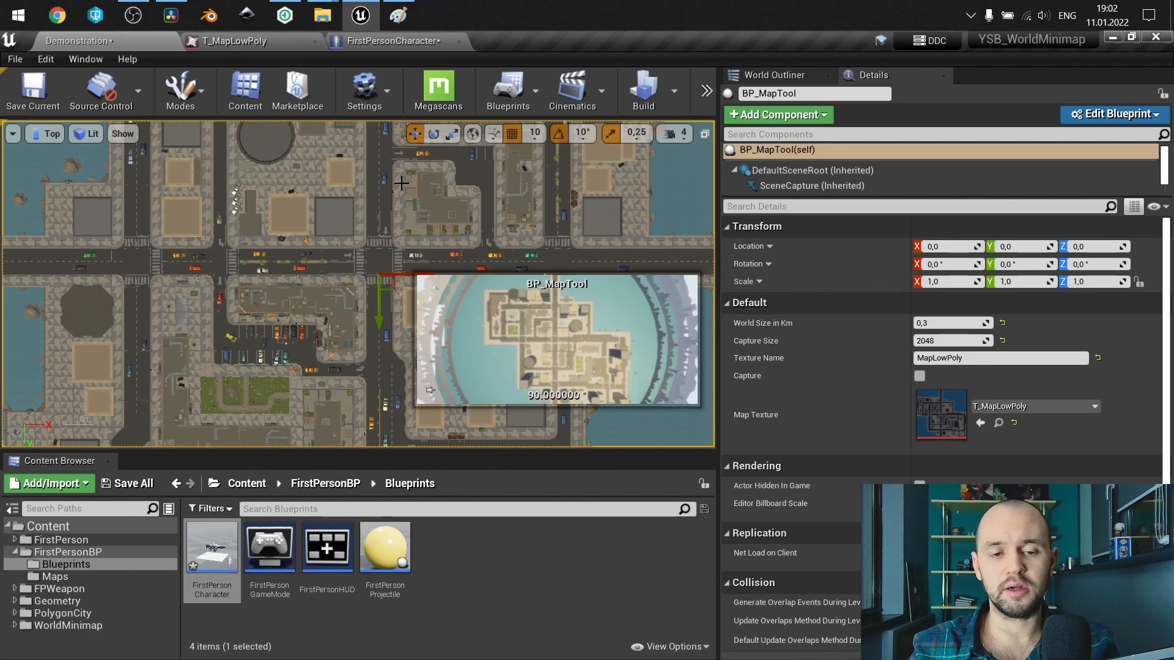
{"action": "right_click_drag", "start_coordinate": [401, 183], "coordinate": [374, 261]}
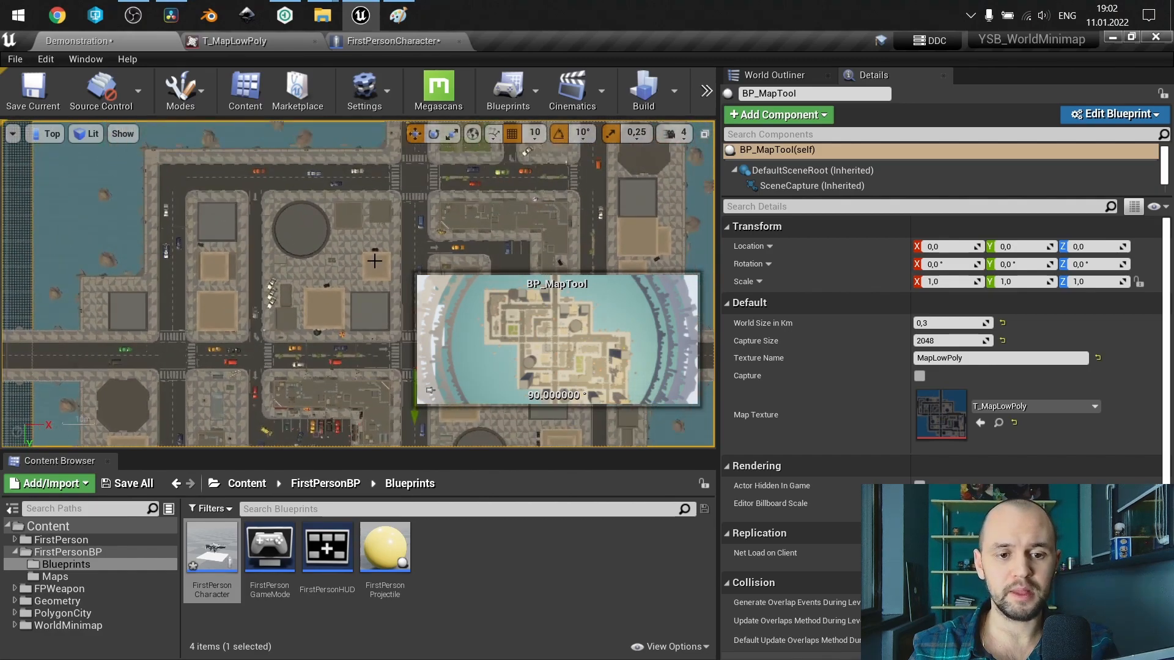
{"action": "left_click", "coordinate": [99, 621]}
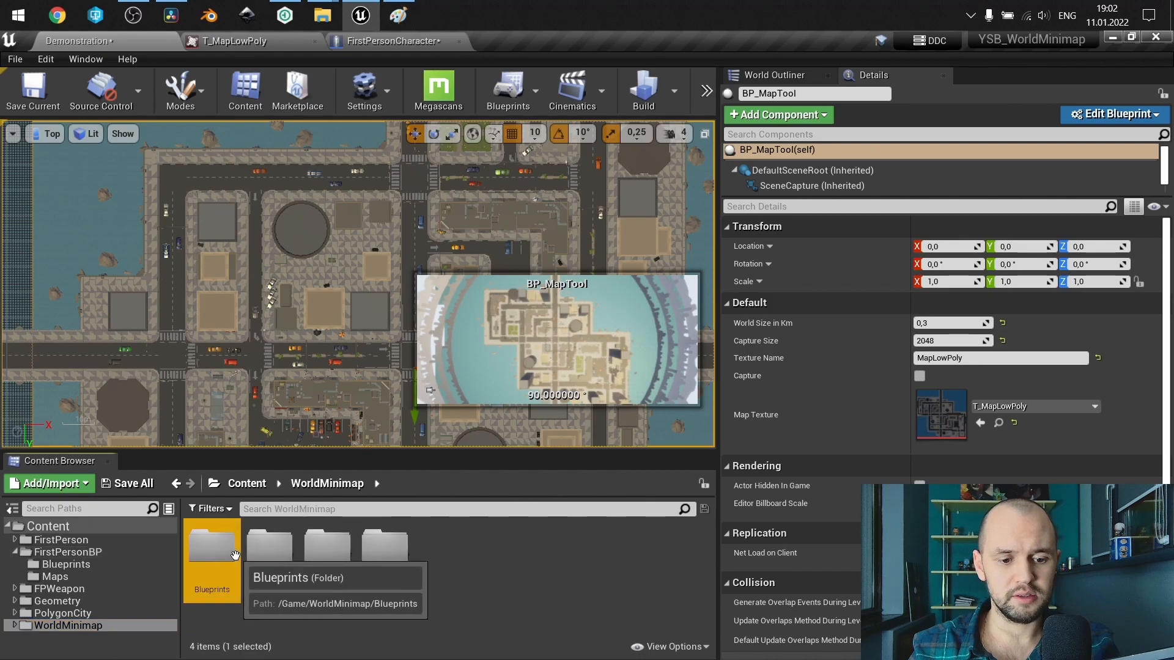
{"action": "double_click", "coordinate": [233, 554]}
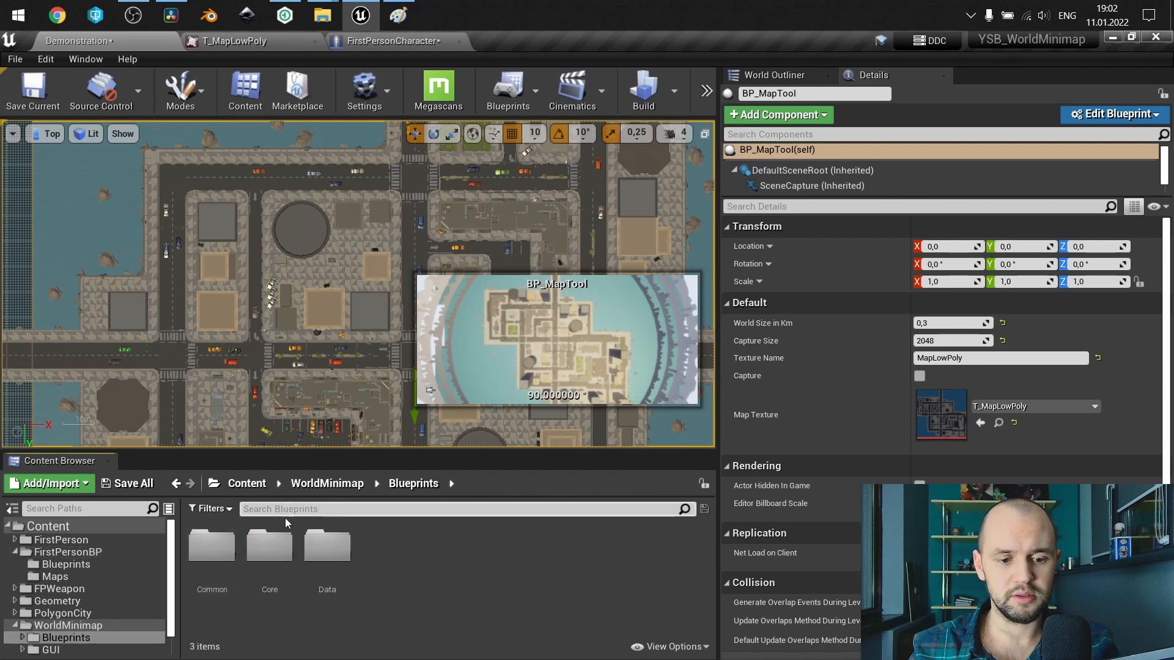
{"action": "double_click", "coordinate": [269, 545]}
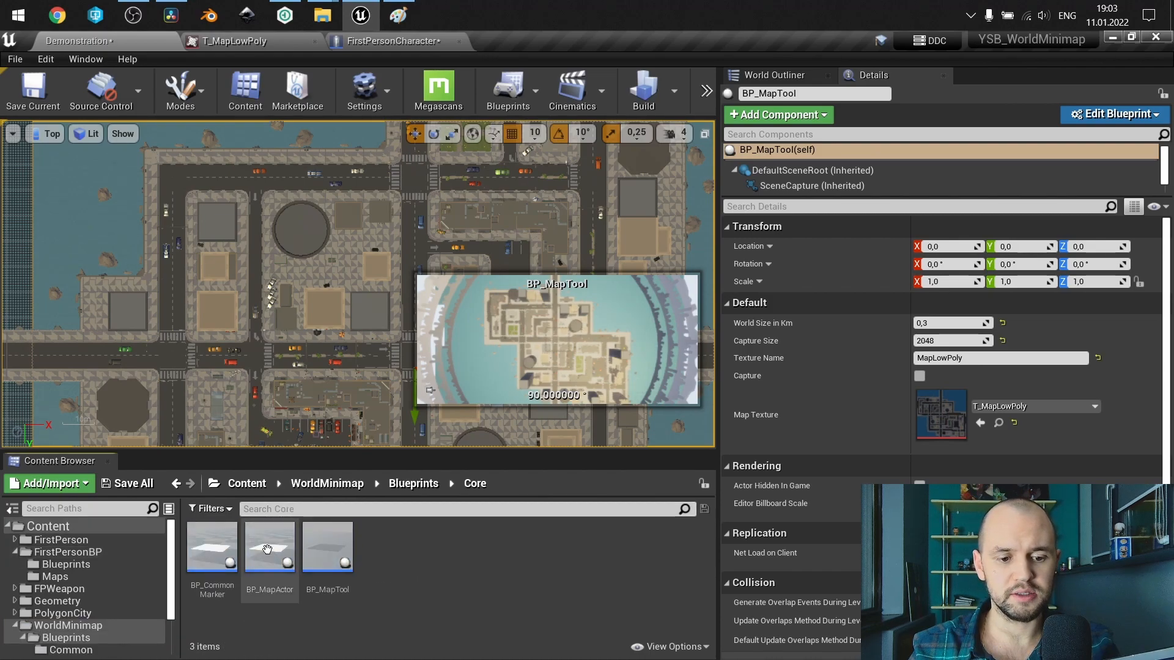
{"action": "left_click", "coordinate": [217, 547]}
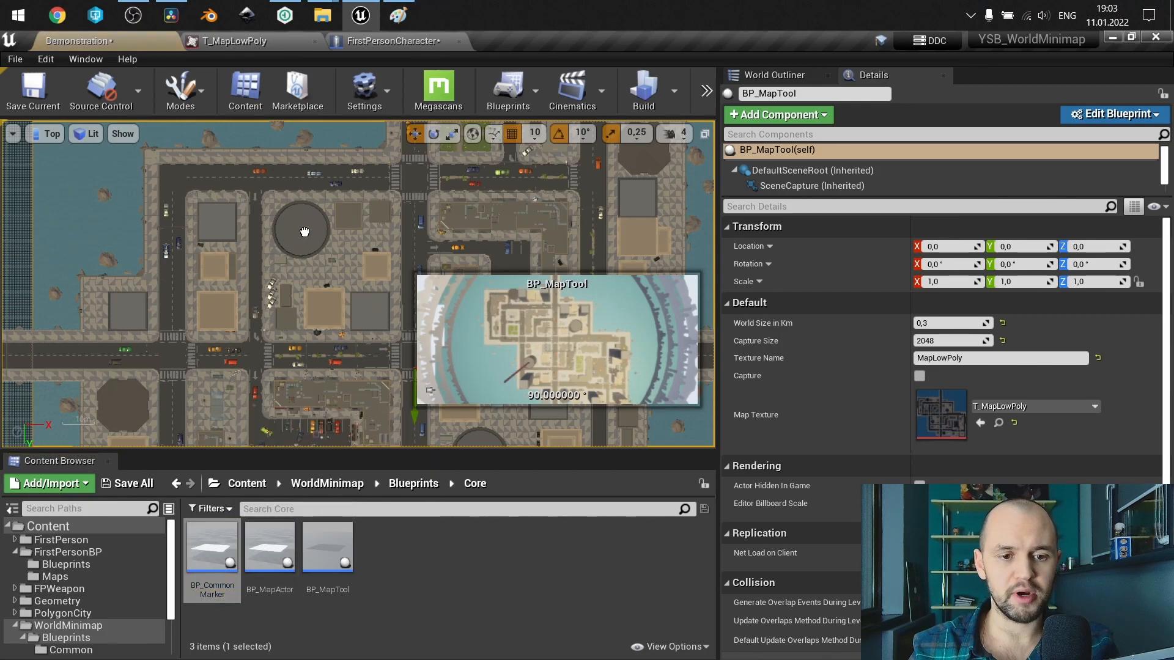
{"action": "left_click_drag", "start_coordinate": [300, 231], "coordinate": [302, 230]}
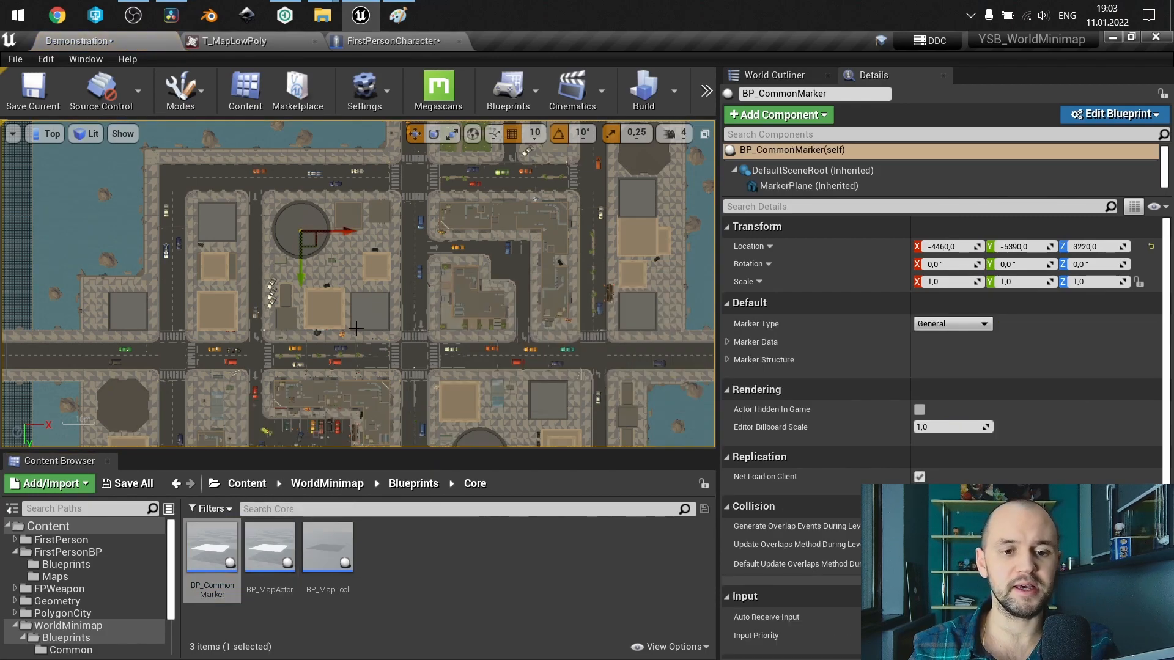
Duplicate the marker twice, placing one copy at about X 8870, Y -5390 and the other at about X 2590, Y 3470.
{"action": "scroll", "coordinate": [369, 265], "scroll_direction": "down", "scroll_amount": 2}
{"action": "right_click_drag", "start_coordinate": [370, 264], "coordinate": [395, 229]}
{"action": "left_click_drag", "start_coordinate": [389, 204], "coordinate": [659, 205], "text": "alt"}
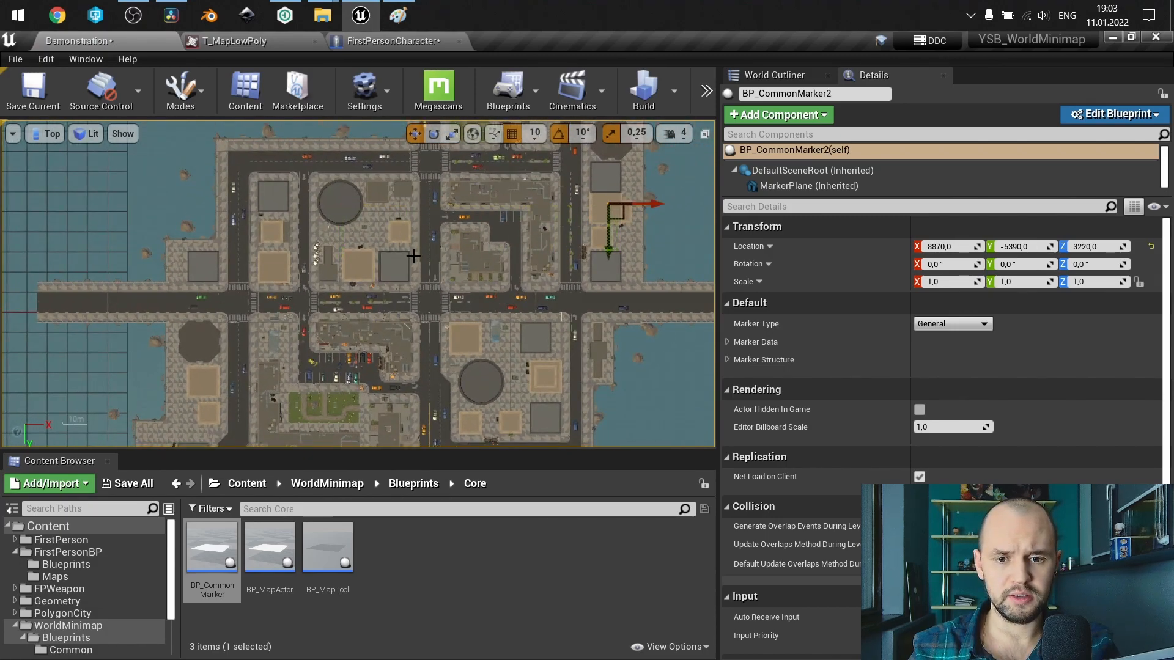
{"action": "mouse_move", "coordinate": [608, 252]}
{"action": "left_mouse_down"}
{"action": "mouse_move", "coordinate": [607, 227]}
{"action": "mouse_move", "coordinate": [607, 430]}
{"action": "left_mouse_up"}
{"action": "left_click_drag", "start_coordinate": [660, 383], "coordinate": [535, 390]}
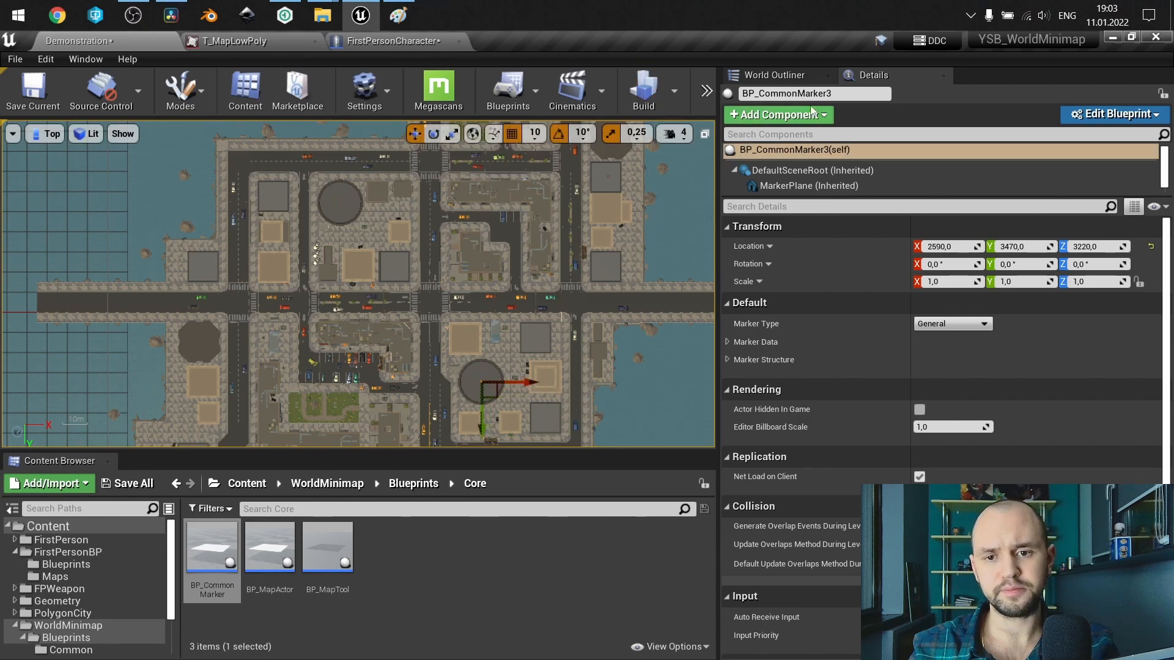
Select BP_CommonMarker in the level's actor list and set its marker data row name to TypeA.
{"action": "left_click", "coordinate": [807, 73]}
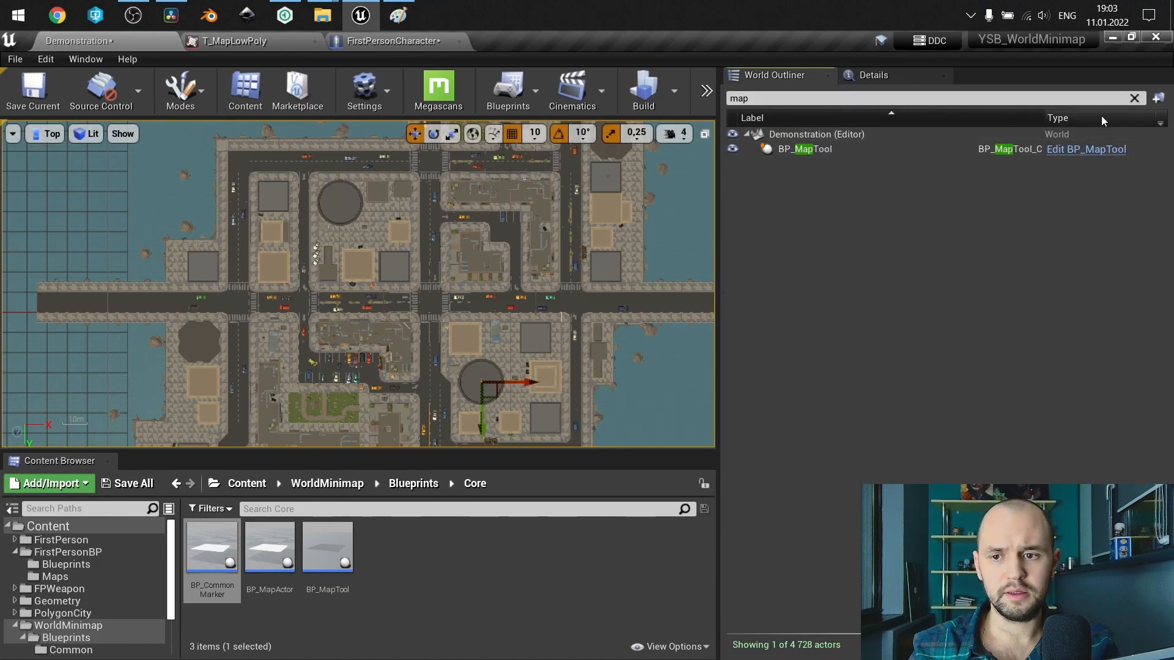
{"action": "left_click", "coordinate": [1134, 98]}
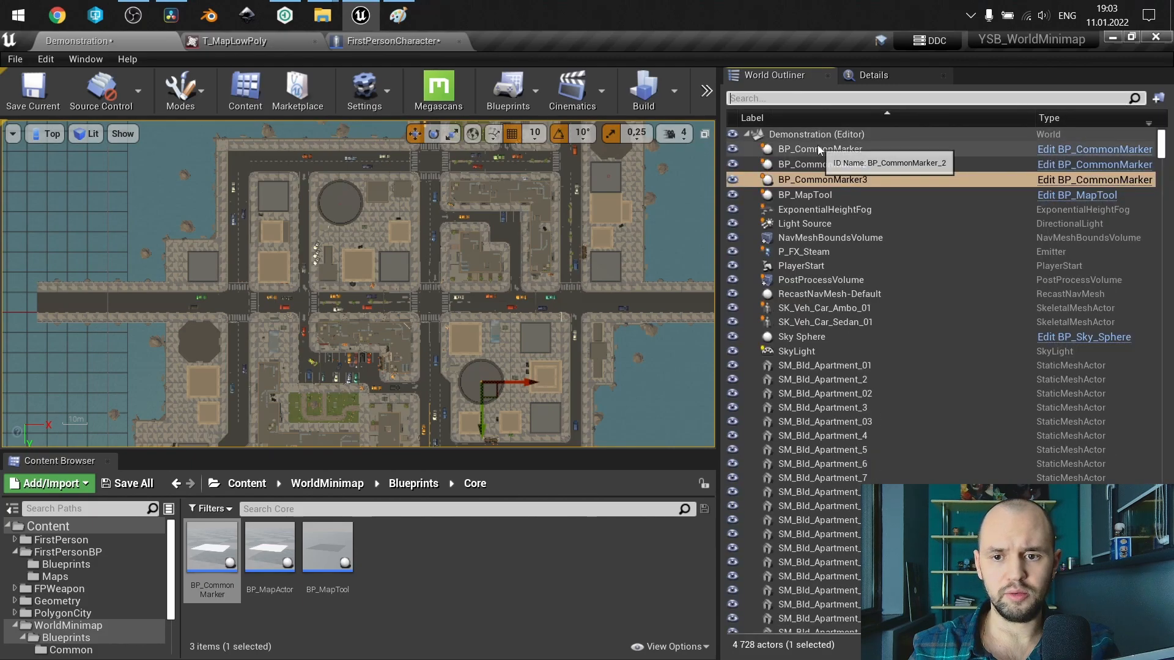
{"action": "left_click", "coordinate": [817, 149]}
{"action": "left_click", "coordinate": [873, 75]}
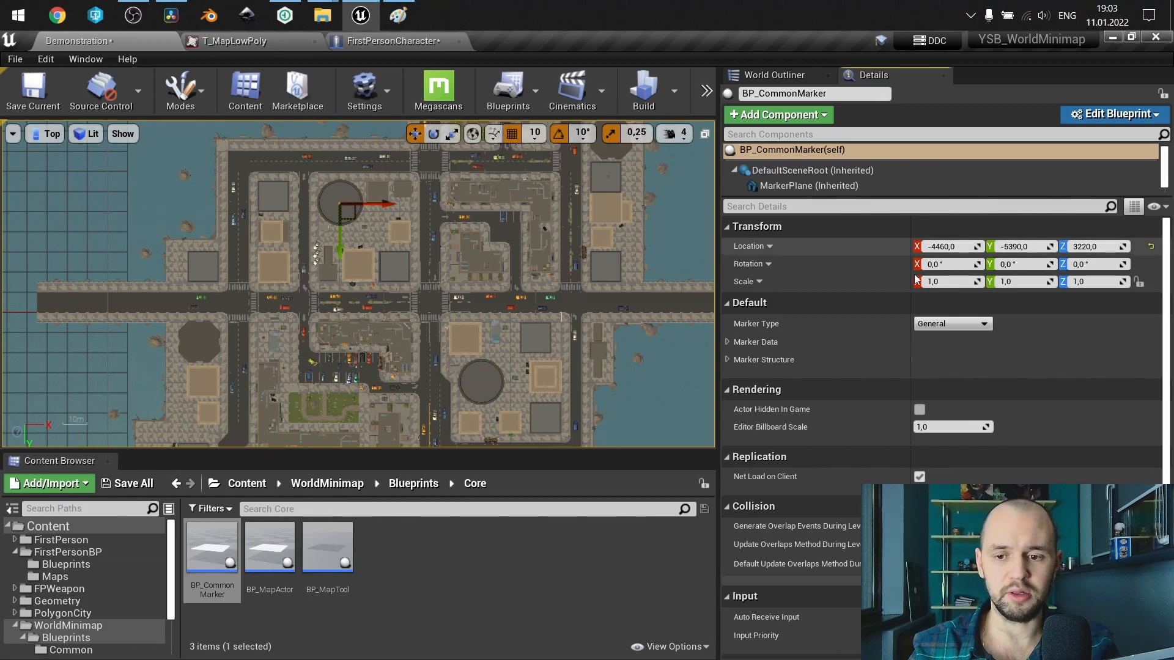
{"action": "left_click", "coordinate": [727, 342]}
{"action": "left_click", "coordinate": [956, 380]}
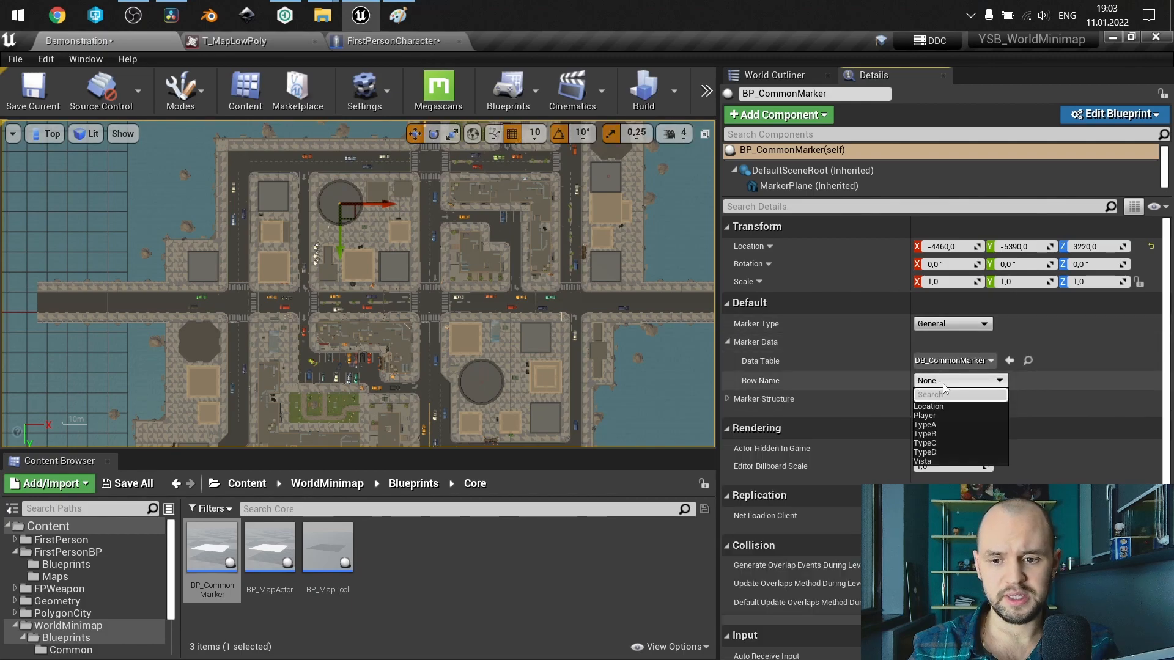
{"action": "left_click", "coordinate": [942, 416]}
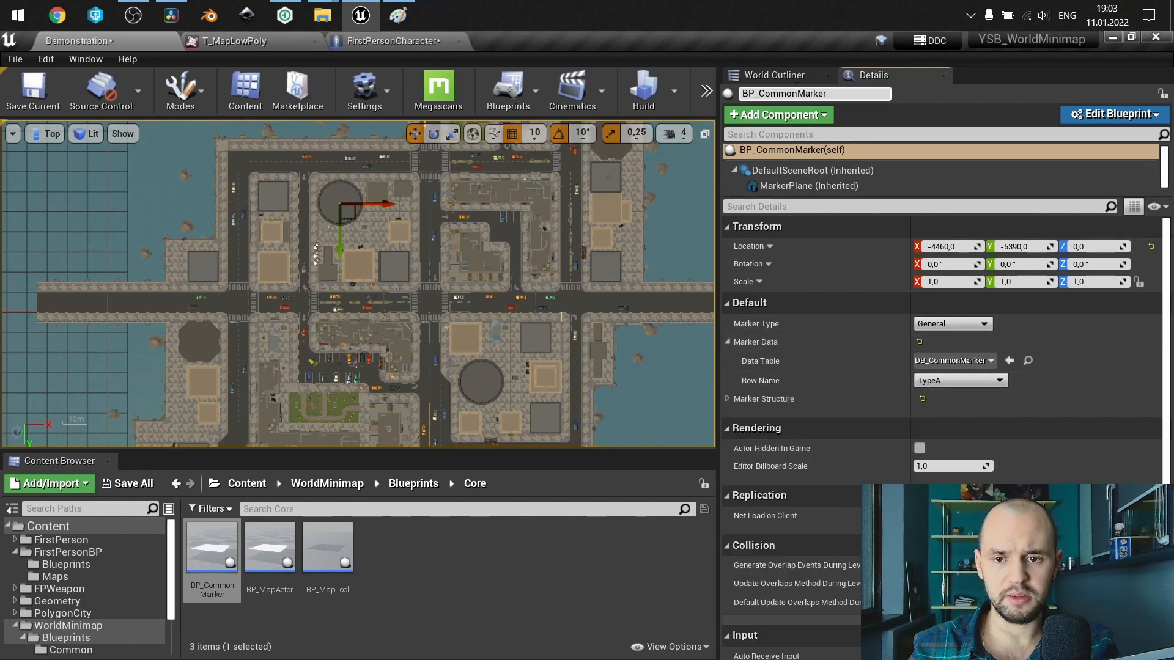
Select BP_CommonMarker2 and set its marker data row name to TypeB.
{"action": "left_click", "coordinate": [773, 75]}
{"action": "left_click", "coordinate": [810, 164]}
{"action": "left_click", "coordinate": [897, 73]}
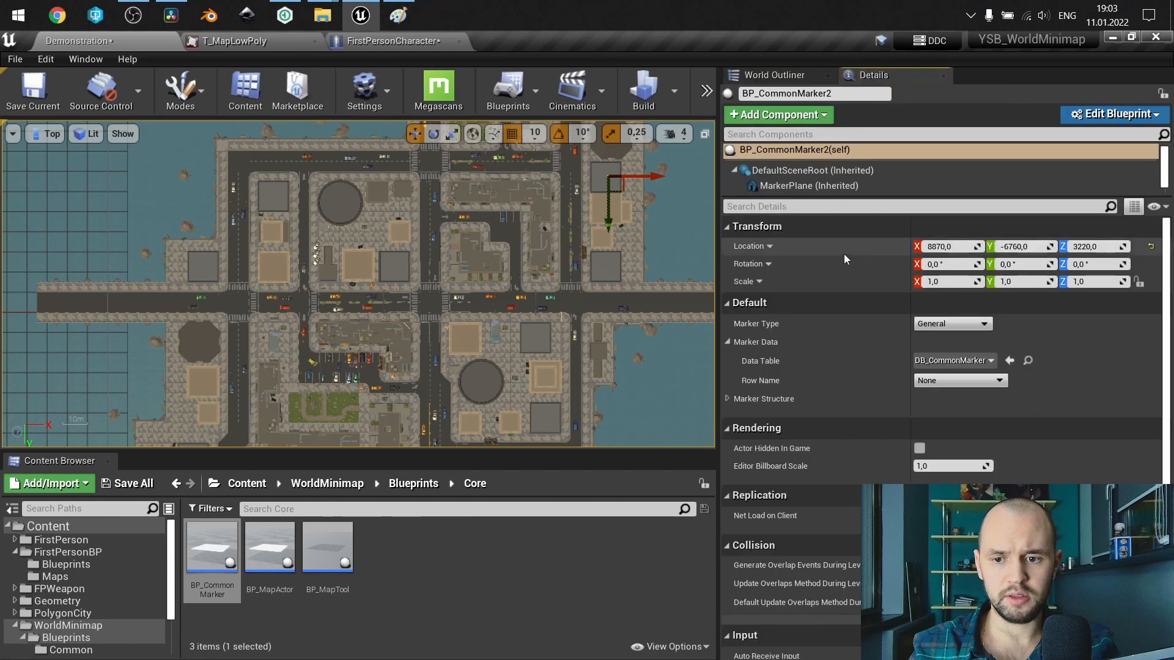
{"action": "left_click", "coordinate": [951, 379]}
{"action": "left_click", "coordinate": [936, 431]}
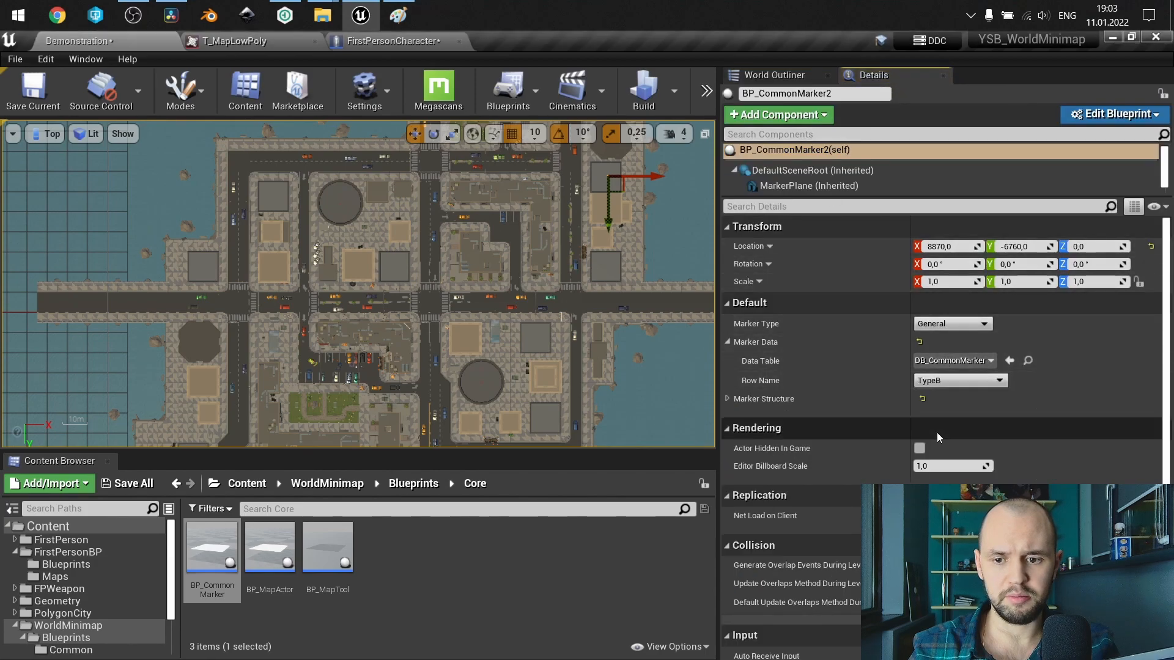
Set the marker data row name of BP_CommonMarker3 to TypeC and check its marker type options.
{"action": "left_click", "coordinate": [783, 73]}
{"action": "left_click", "coordinate": [834, 178]}
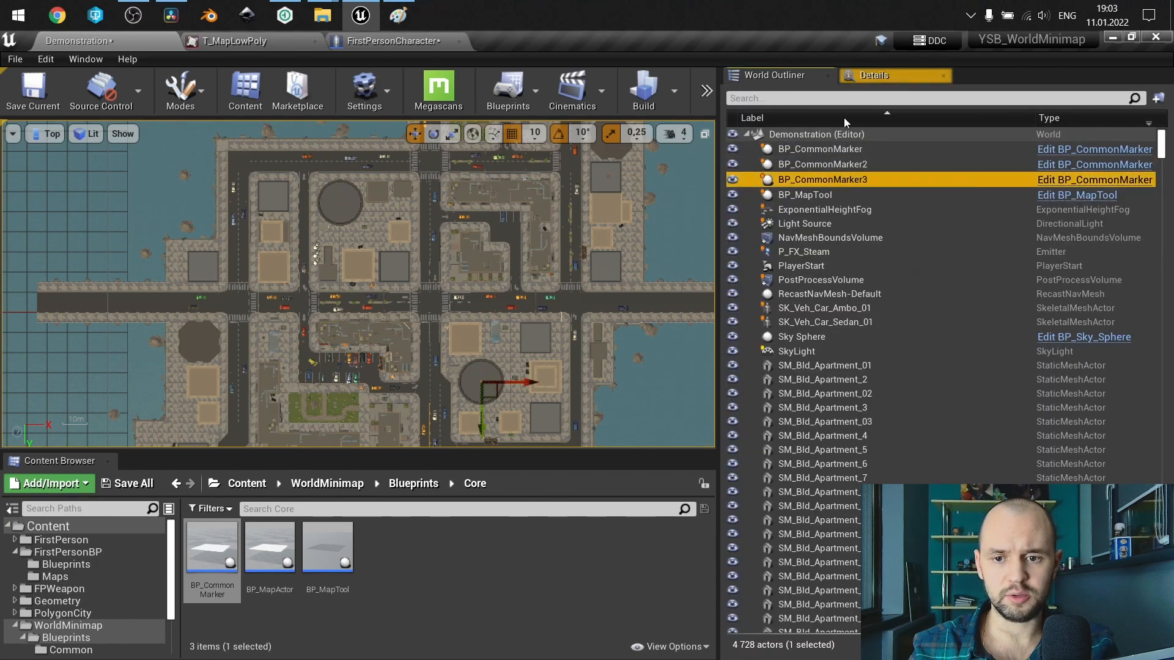
{"action": "left_click", "coordinate": [889, 75]}
{"action": "left_click", "coordinate": [959, 381]}
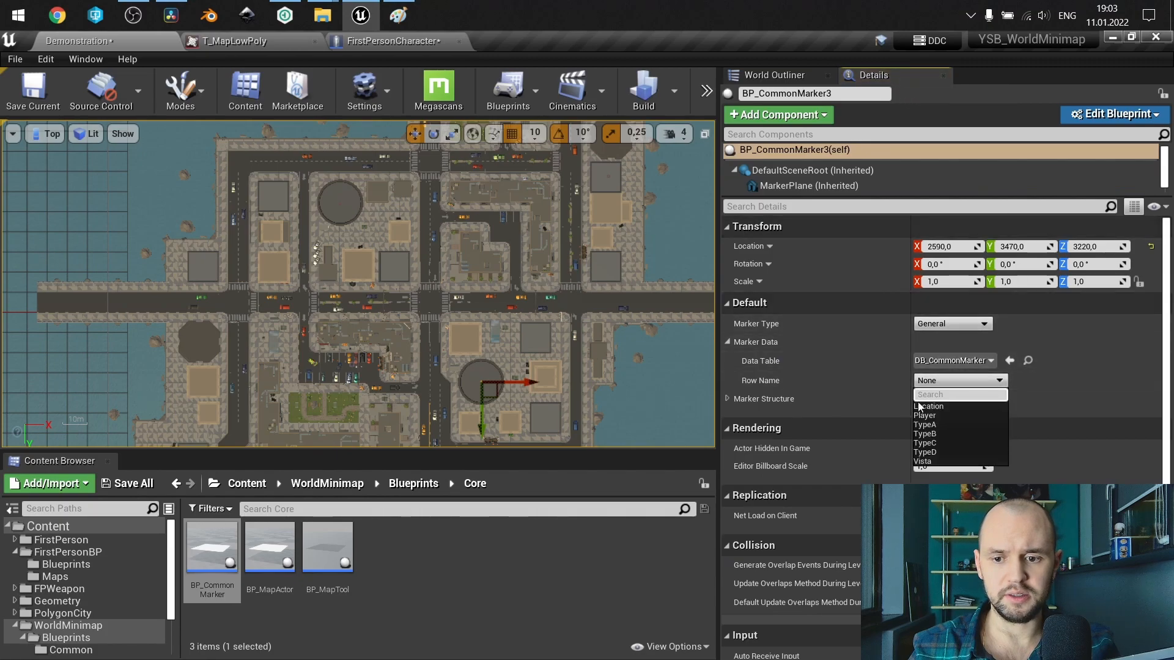
{"action": "left_click", "coordinate": [930, 442]}
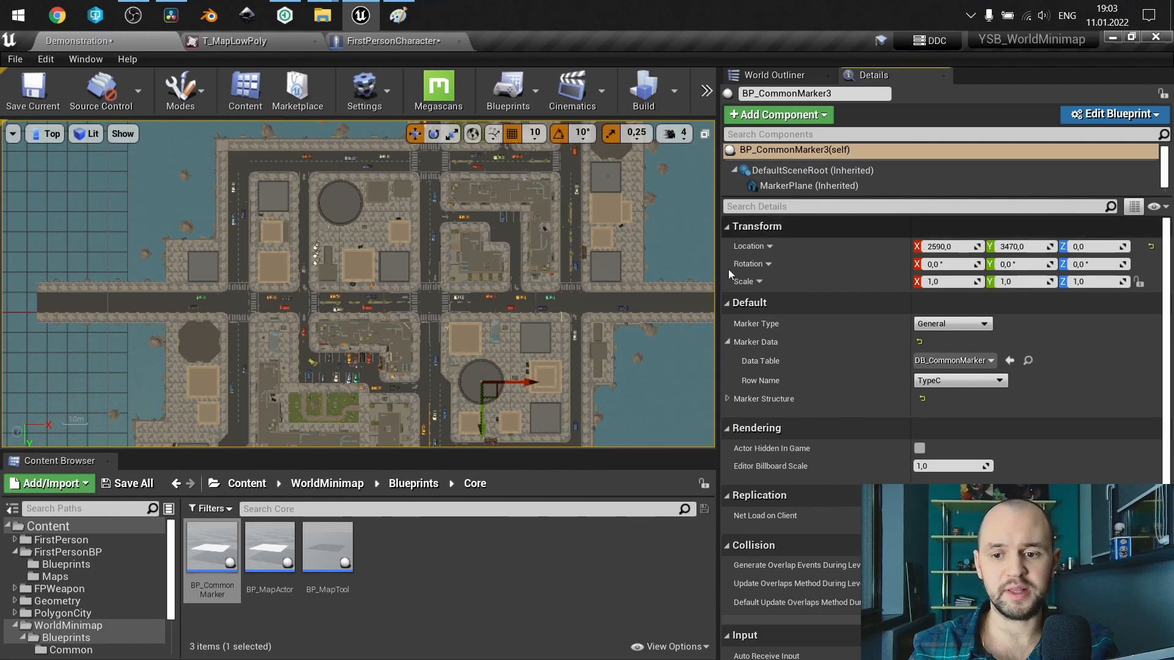
{"action": "left_click", "coordinate": [927, 326]}
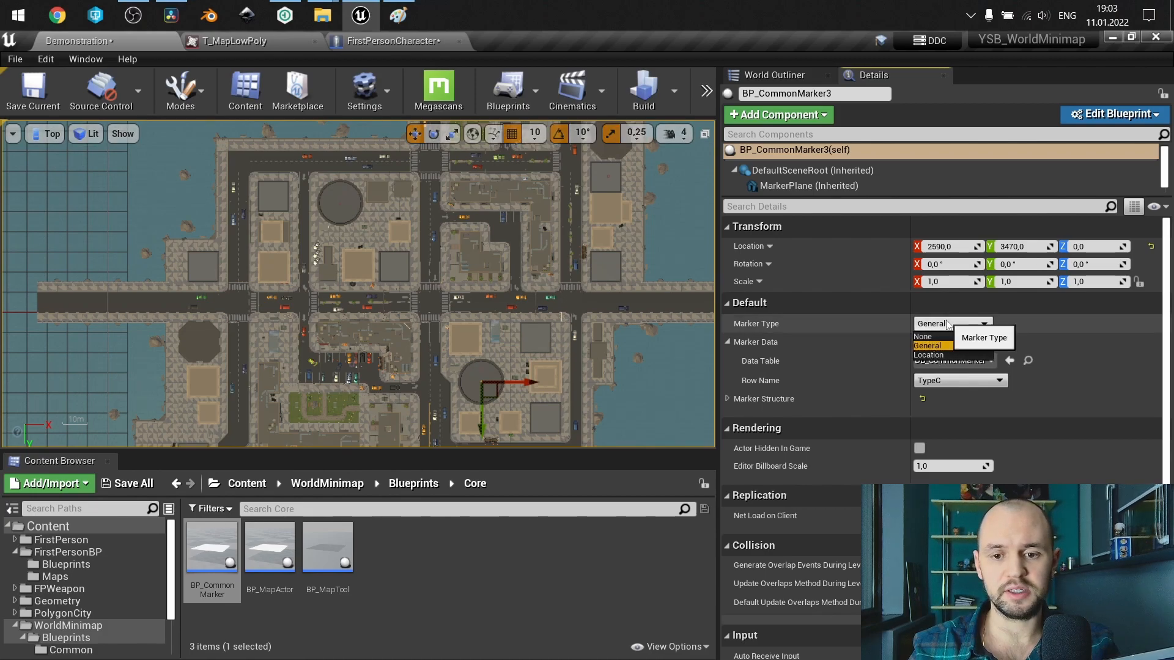
{"action": "left_click", "coordinate": [947, 321]}
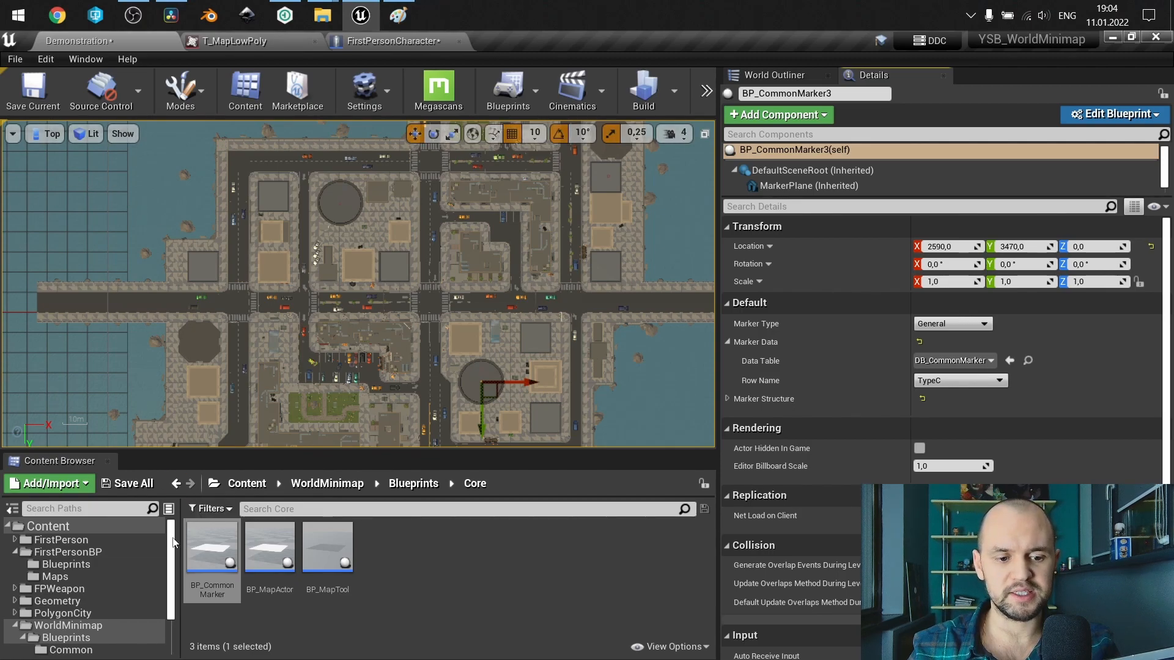
Open the DB_CommonMarker data table from WorldMinimap/Blueprints/Data and inspect its TypeA row.
{"action": "scroll", "coordinate": [147, 559], "scroll_direction": "down", "scroll_amount": 2}
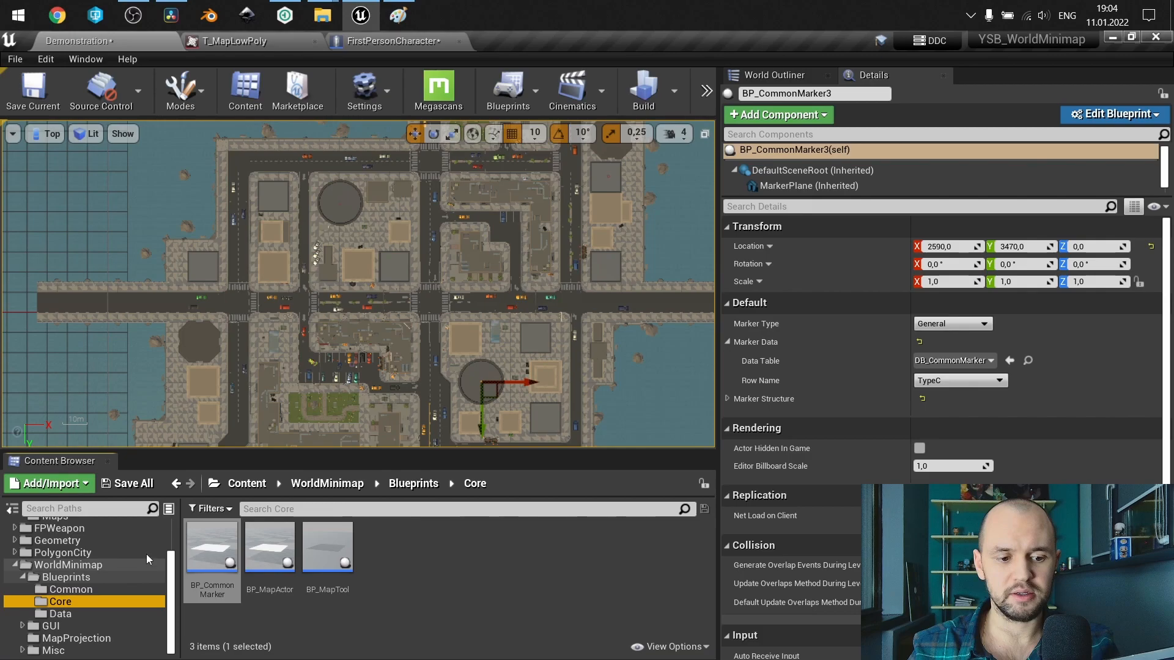
{"action": "left_click", "coordinate": [56, 614]}
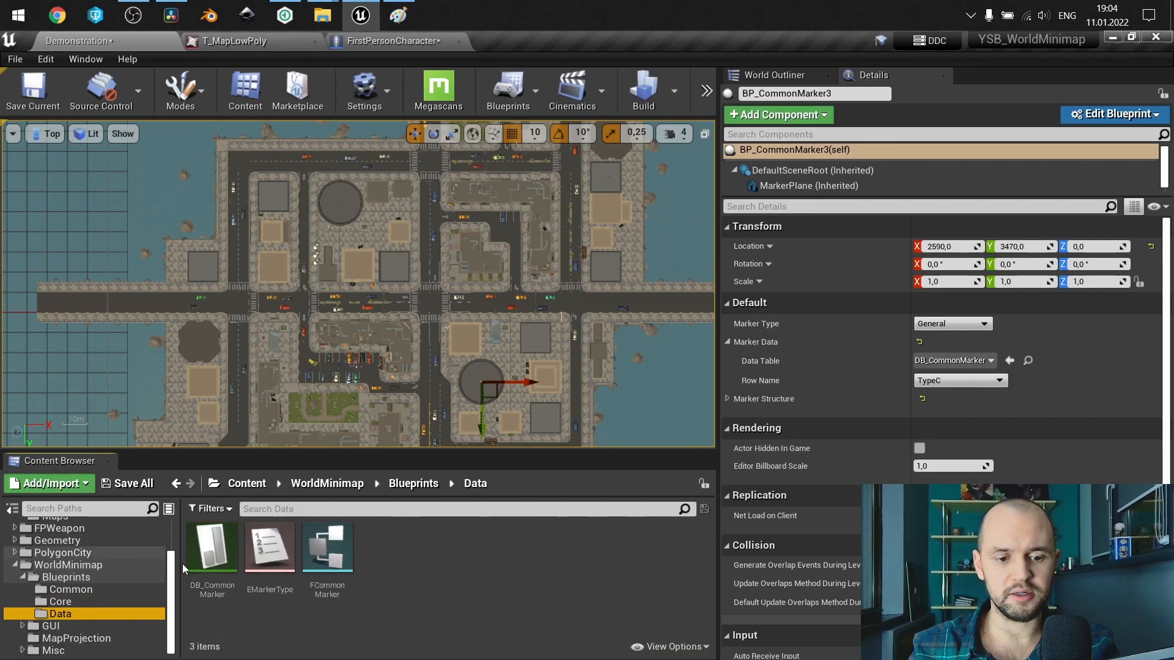
{"action": "left_click", "coordinate": [221, 561]}
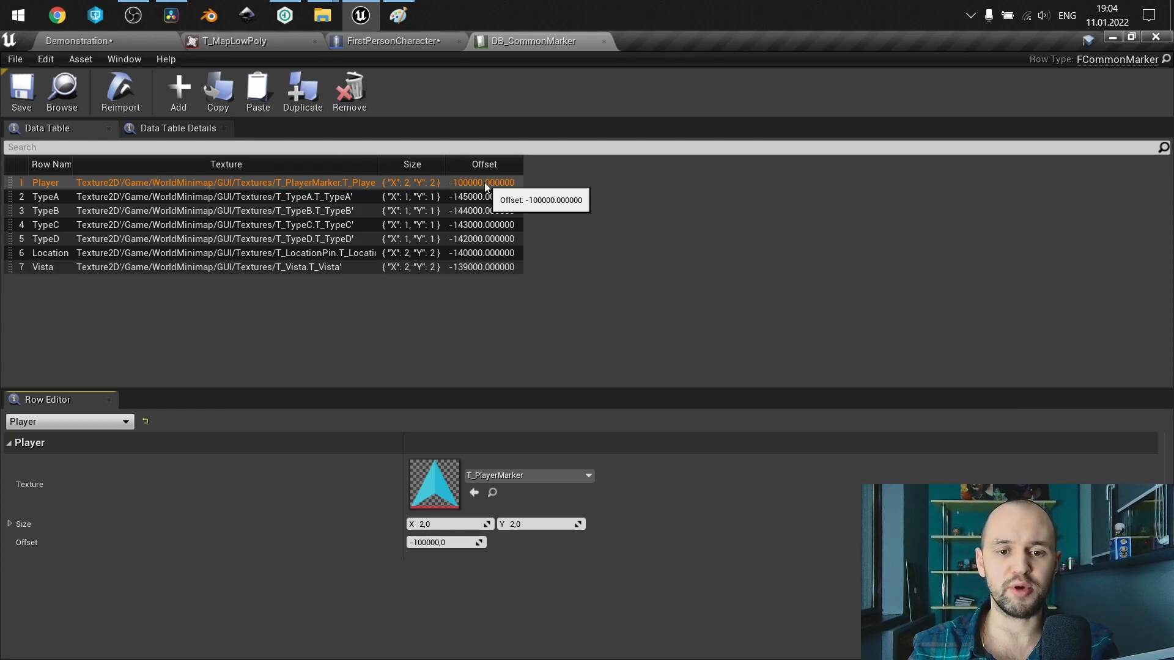
{"action": "left_click", "coordinate": [470, 196]}
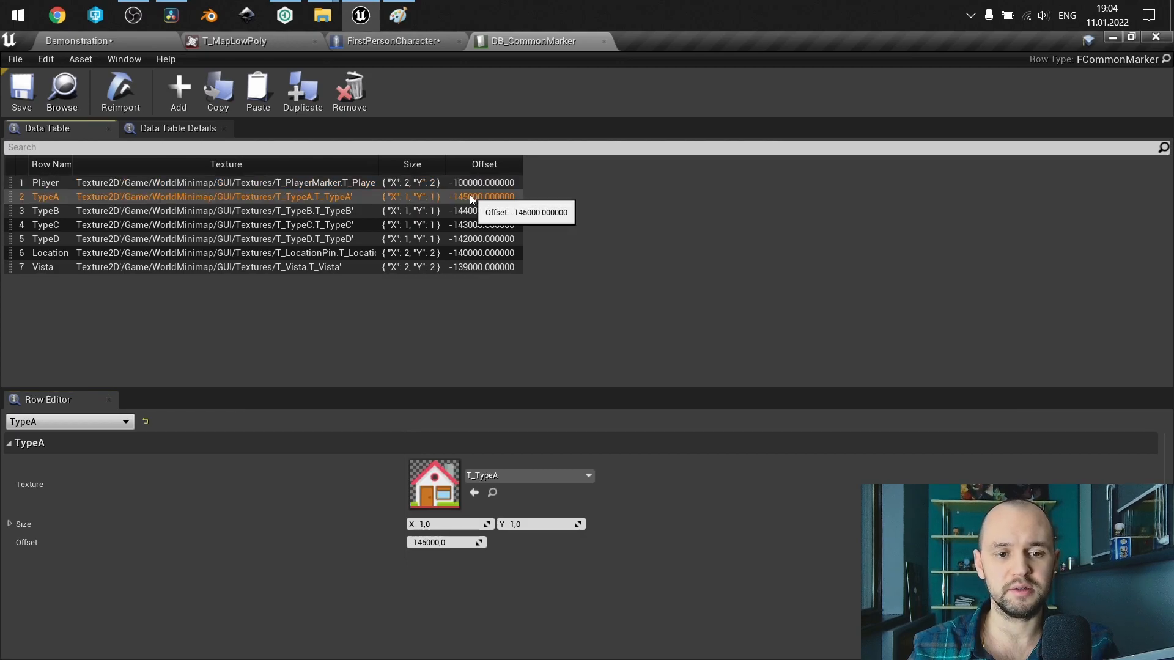
Set the Player row's size to X 12 and Y 12 in the marker data table.
{"action": "left_click", "coordinate": [416, 183]}
{"action": "left_click", "coordinate": [447, 524]}
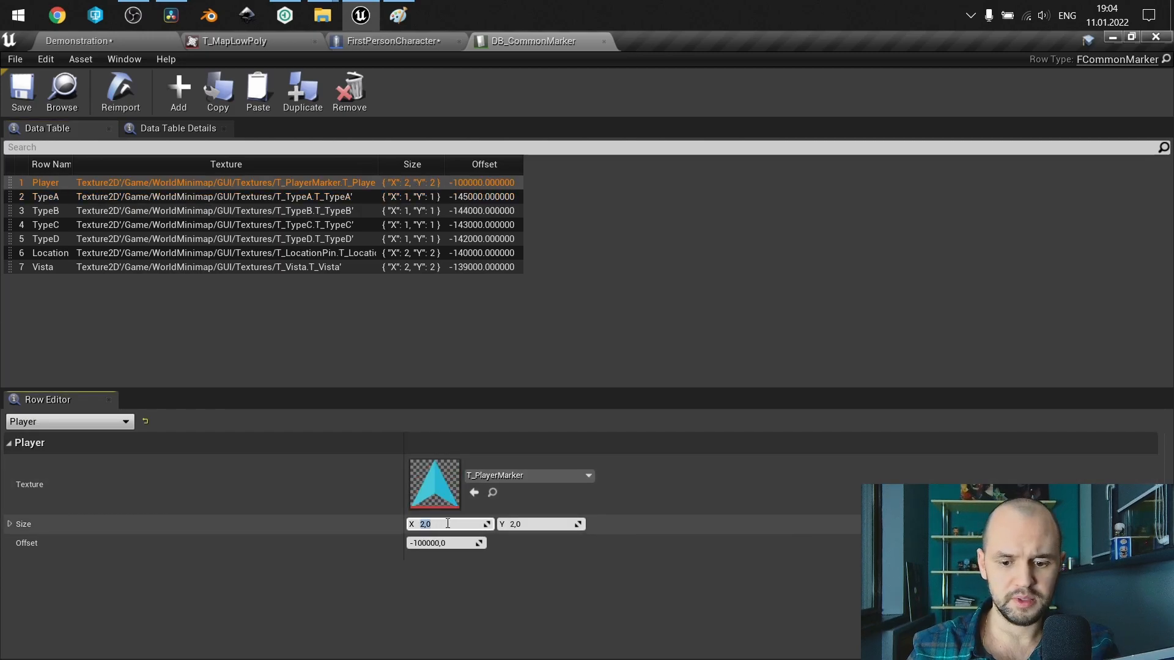
{"action": "type", "text": "12"}
{"action": "key", "text": "Tab"}
{"action": "type", "text": "12"}
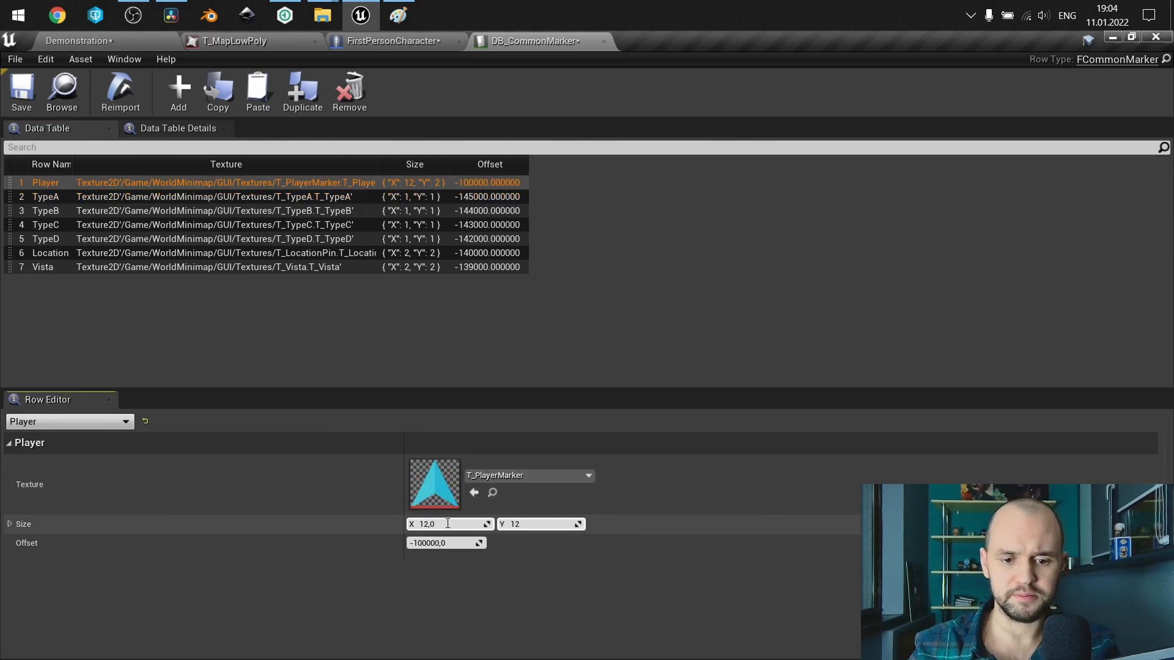
Copy the Player row's size value and paste it into the TypeA row's size.
{"action": "right_click", "coordinate": [25, 525]}
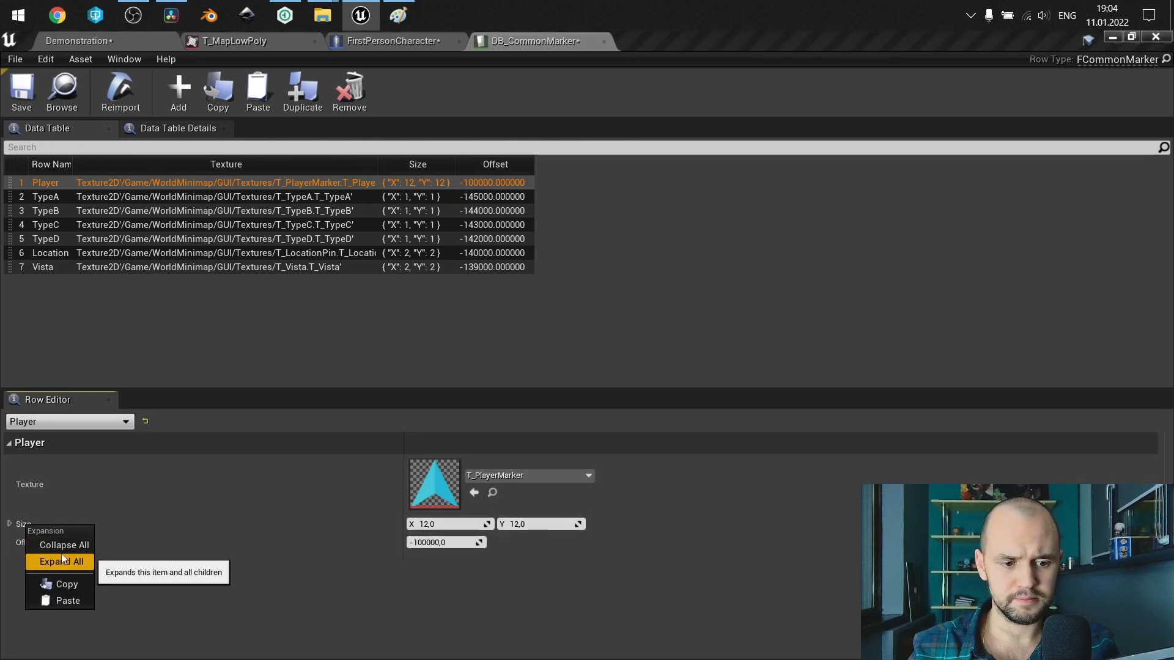
{"action": "left_click", "coordinate": [64, 584]}
{"action": "left_click", "coordinate": [52, 196]}
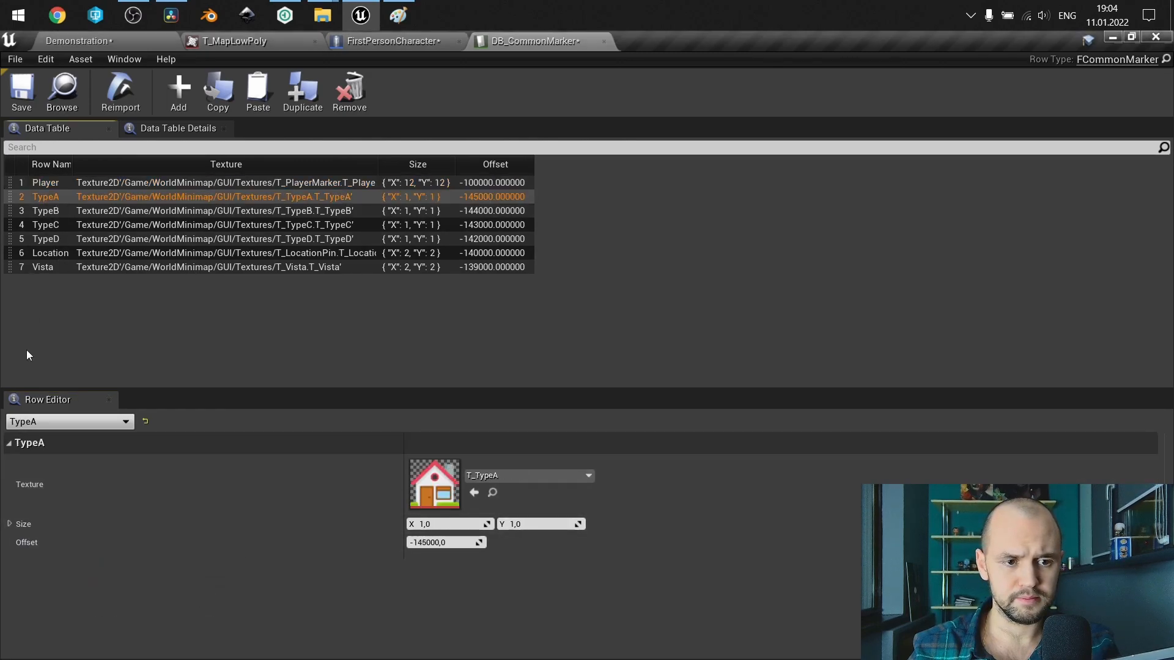
{"action": "right_click", "coordinate": [30, 526]}
{"action": "left_click", "coordinate": [65, 600]}
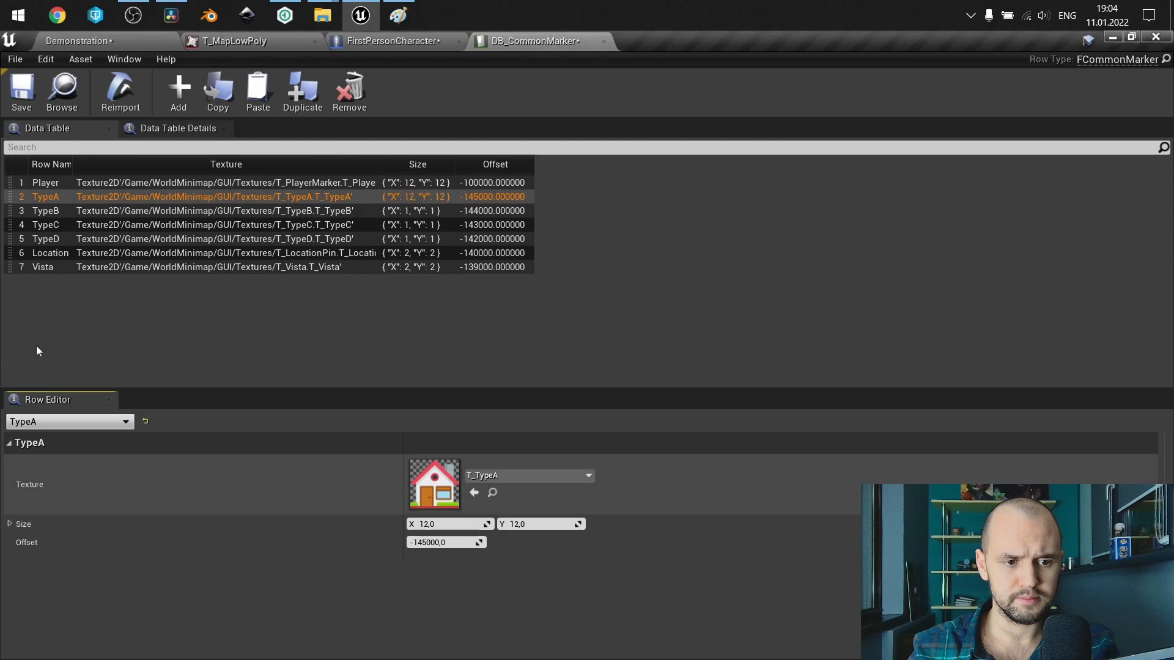
Paste the copied 12 by 12 size into the TypeB and TypeC rows.
{"action": "left_click", "coordinate": [46, 211]}
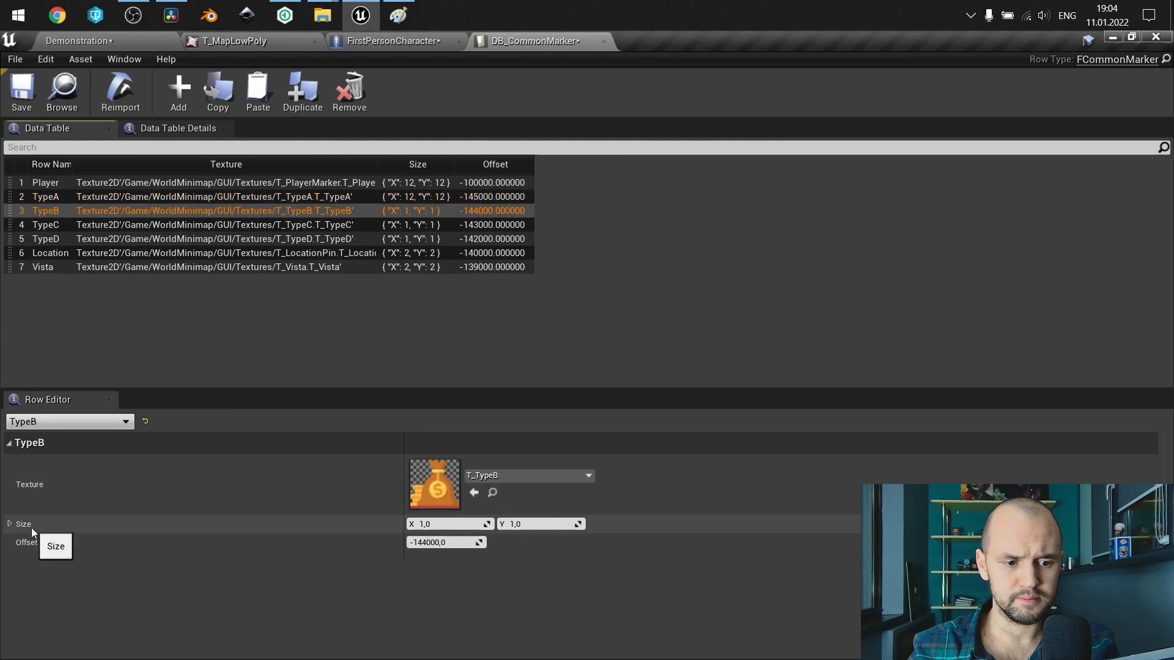
{"action": "right_click", "coordinate": [31, 527]}
{"action": "left_click", "coordinate": [66, 601]}
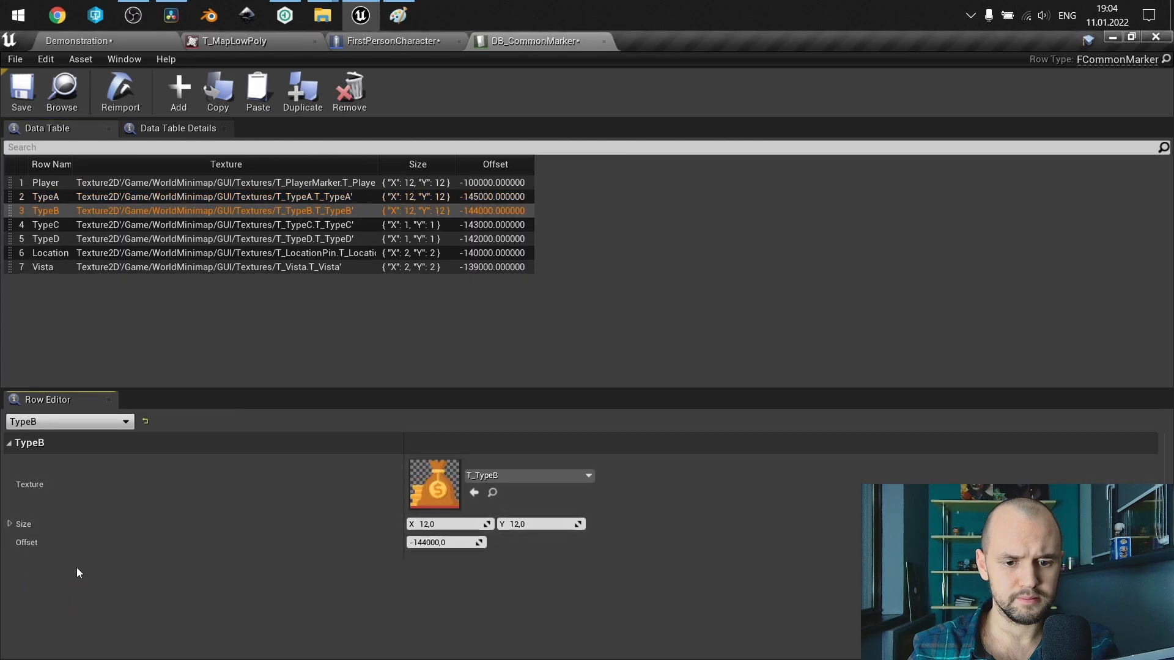
{"action": "left_click", "coordinate": [60, 220]}
{"action": "right_click", "coordinate": [35, 526]}
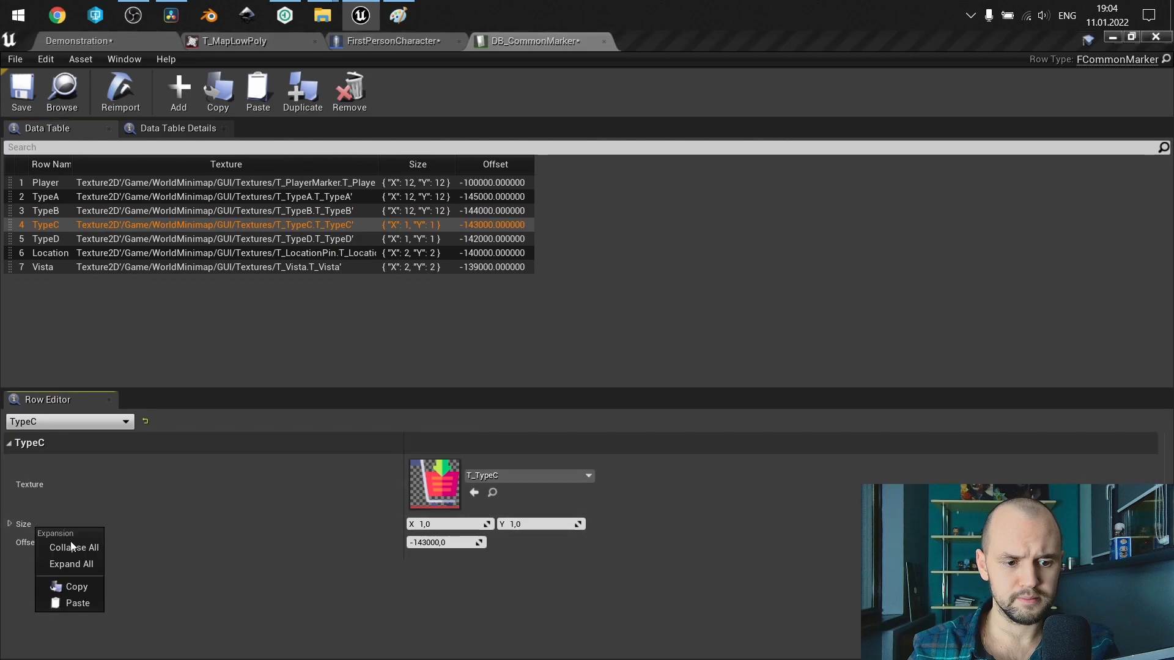
{"action": "left_click", "coordinate": [68, 603]}
Paste the copied 12 by 12 size into the Location and Vista rows.
{"action": "right_click", "coordinate": [50, 257]}
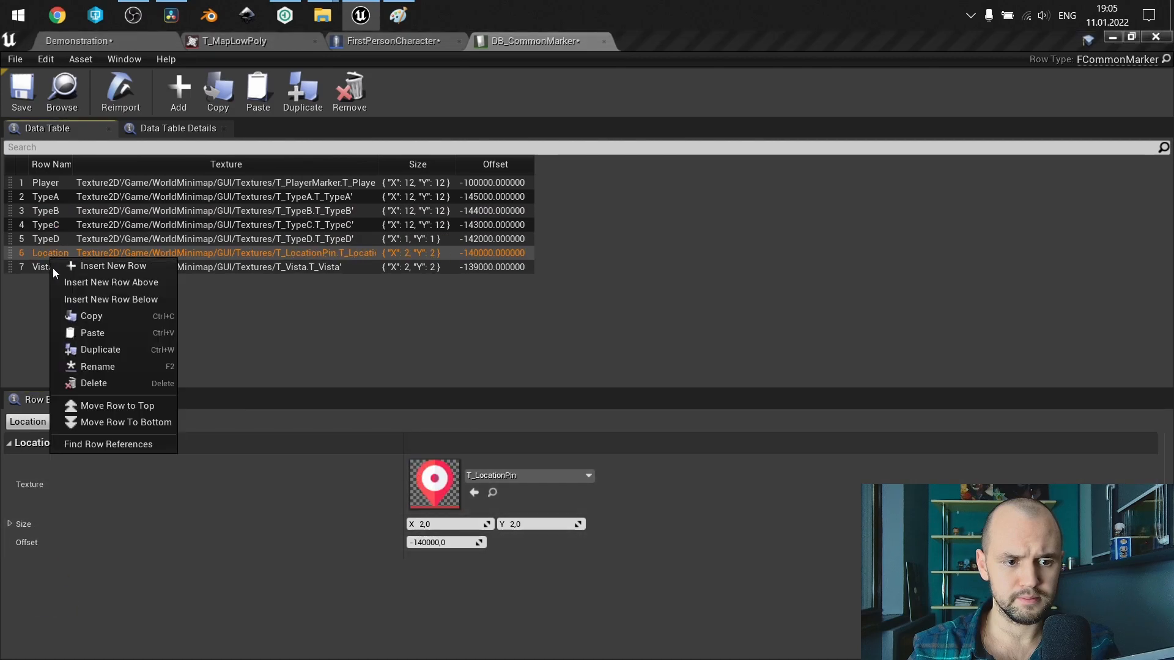
{"action": "left_click", "coordinate": [20, 527]}
{"action": "right_click", "coordinate": [20, 527]}
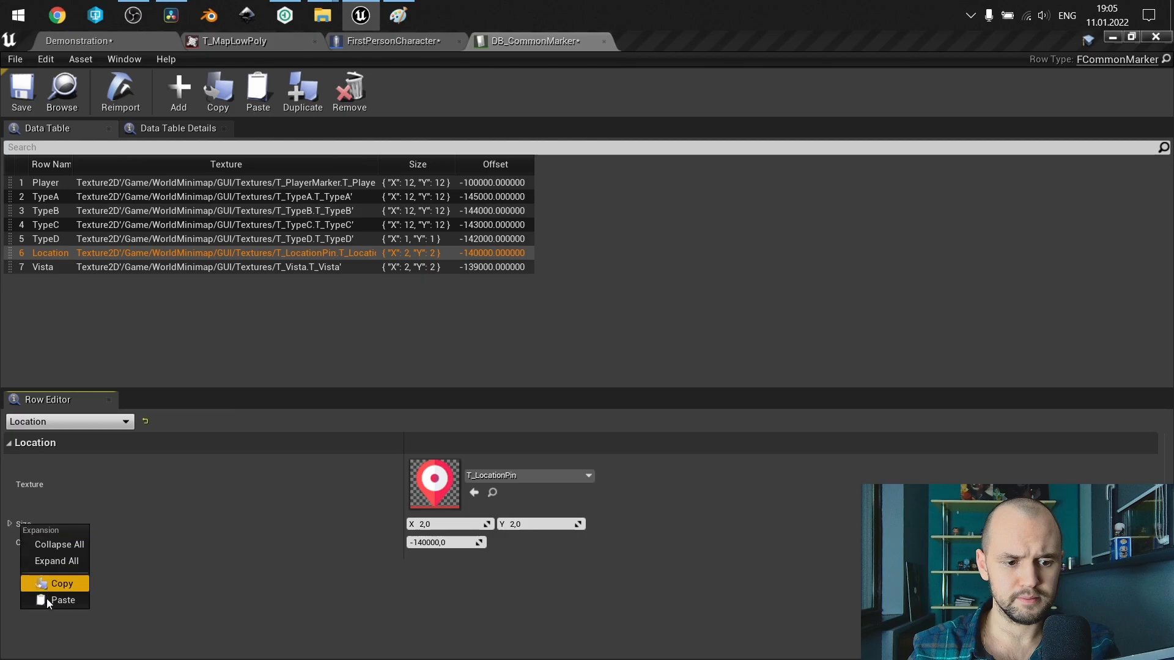
{"action": "left_click", "coordinate": [49, 603]}
{"action": "left_click", "coordinate": [43, 267]}
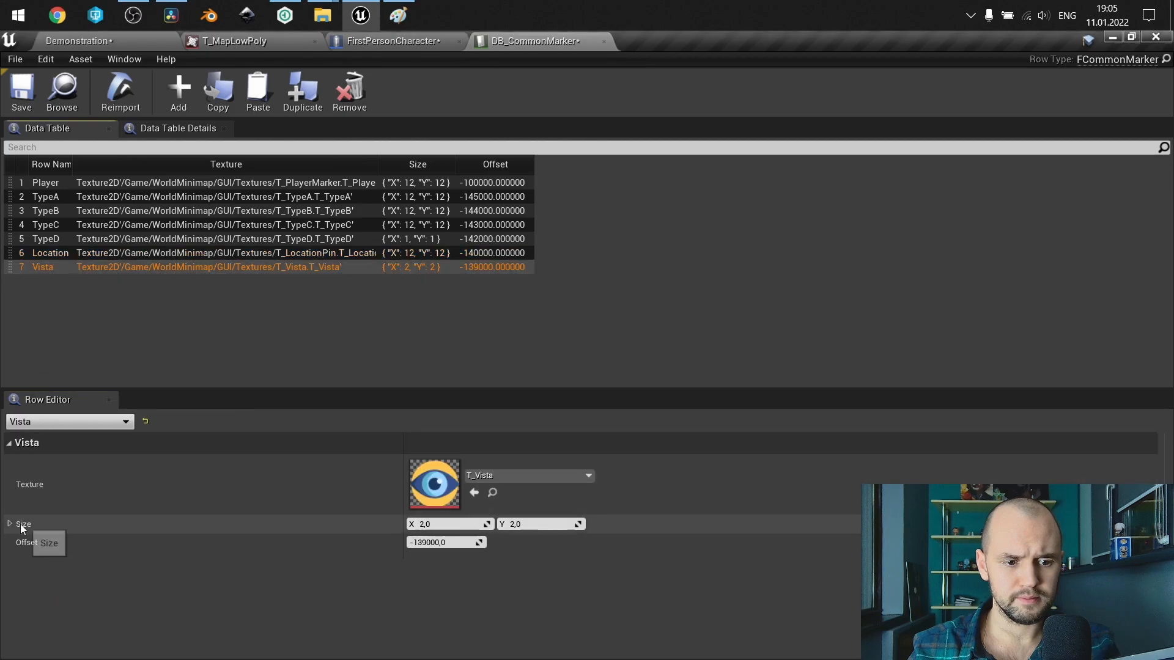
{"action": "right_click", "coordinate": [24, 524]}
{"action": "left_click", "coordinate": [65, 601]}
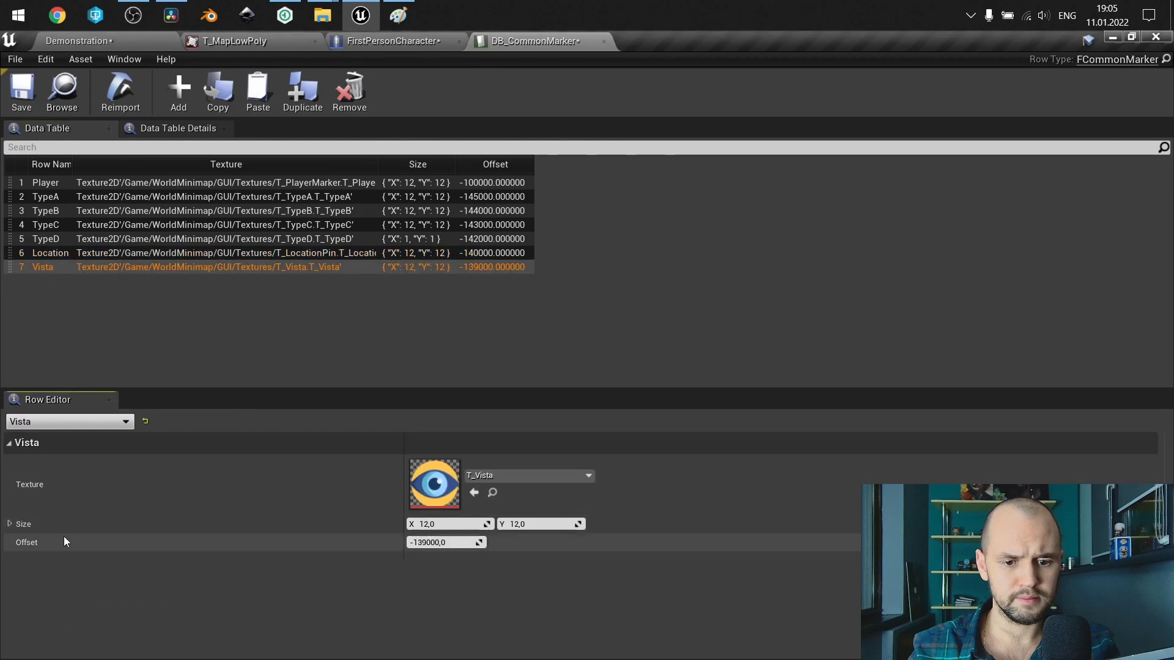
{"action": "left_click", "coordinate": [303, 314]}
Return to the Demonstration level, search the WorldMinimap folder for "map" and open the BP_MapTool blueprint.
{"action": "left_click", "coordinate": [404, 43]}
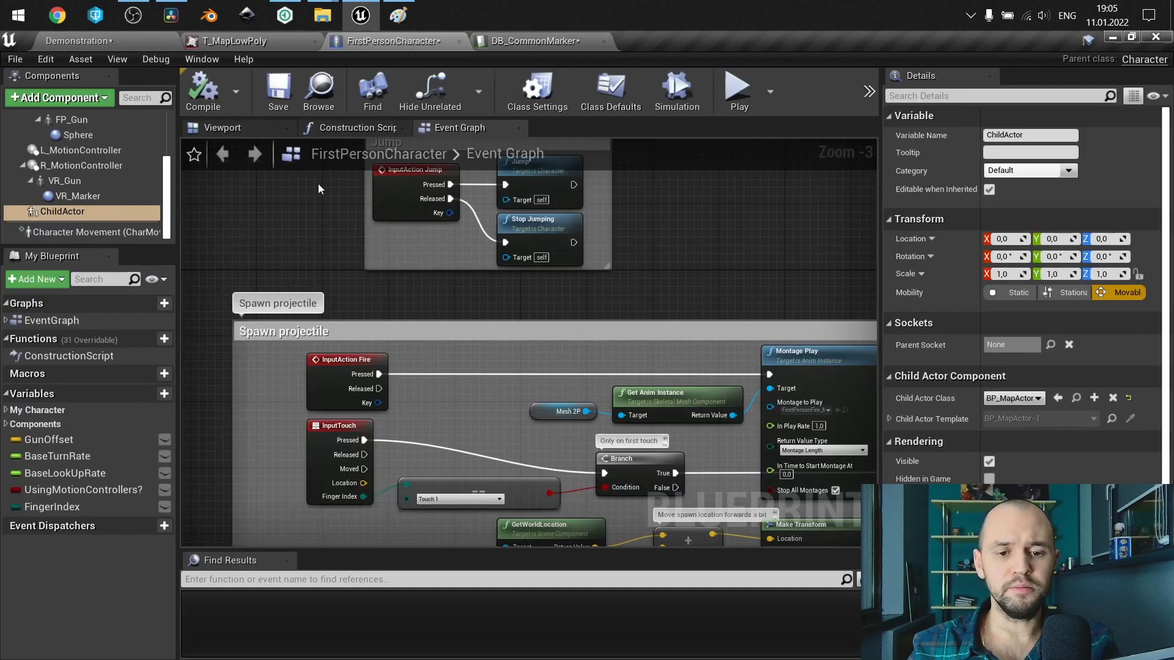
{"action": "left_click", "coordinate": [112, 43]}
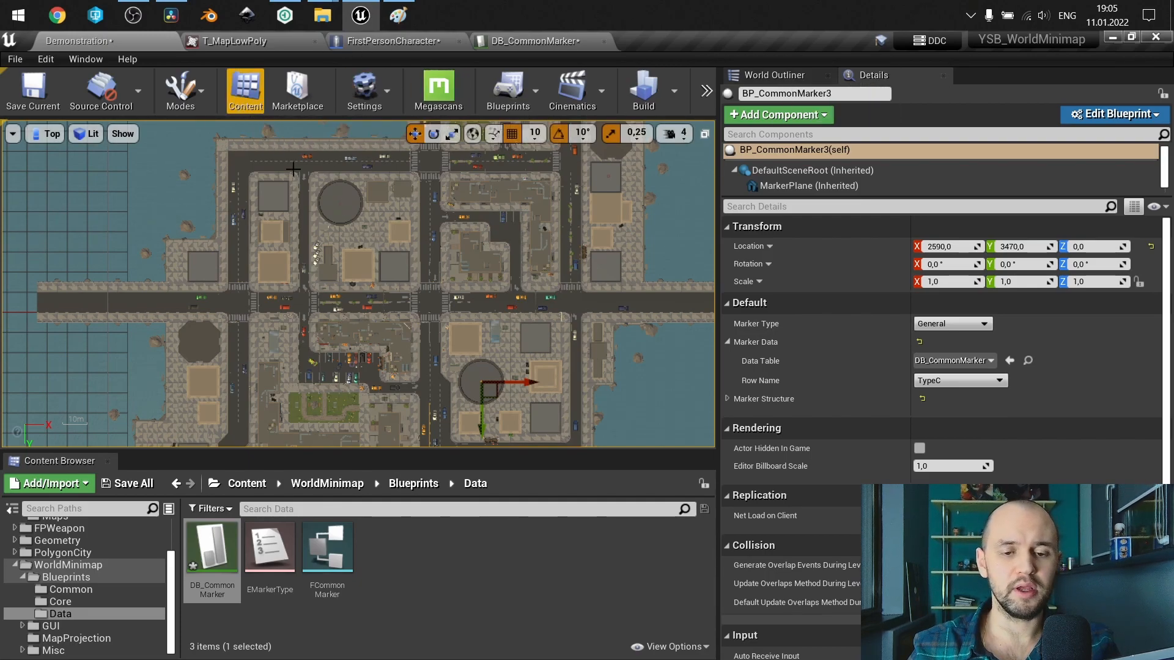
{"action": "scroll", "coordinate": [420, 313], "scroll_direction": "down", "scroll_amount": 1}
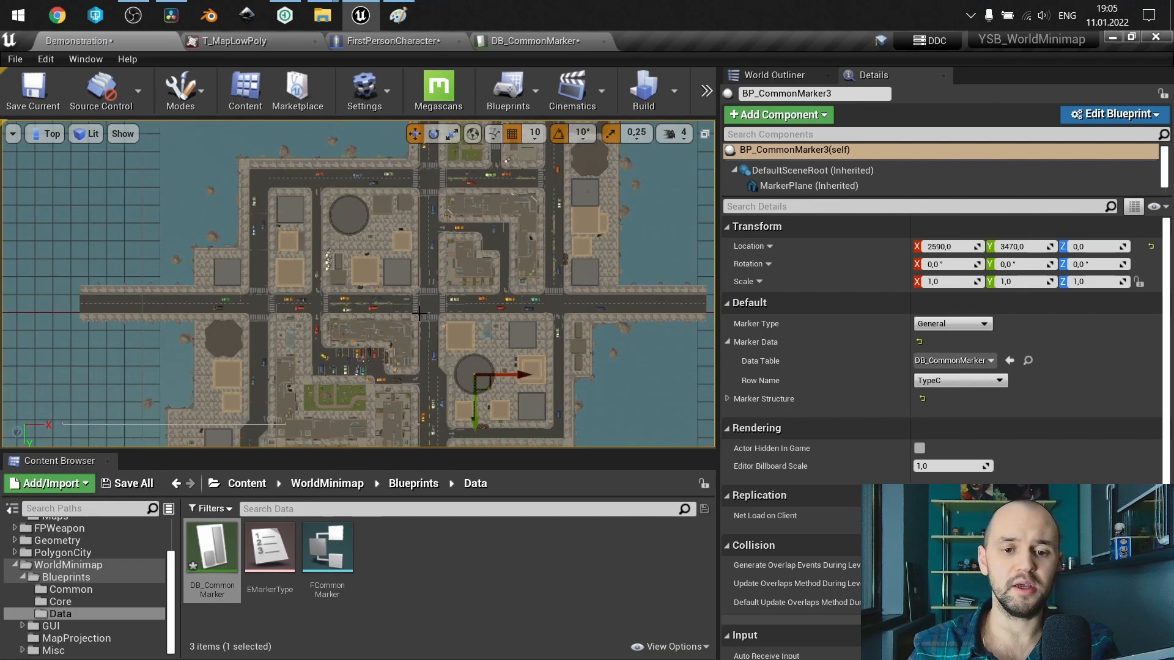
{"action": "left_click", "coordinate": [68, 565]}
{"action": "left_click", "coordinate": [263, 509]}
{"action": "type", "text": "ma"}
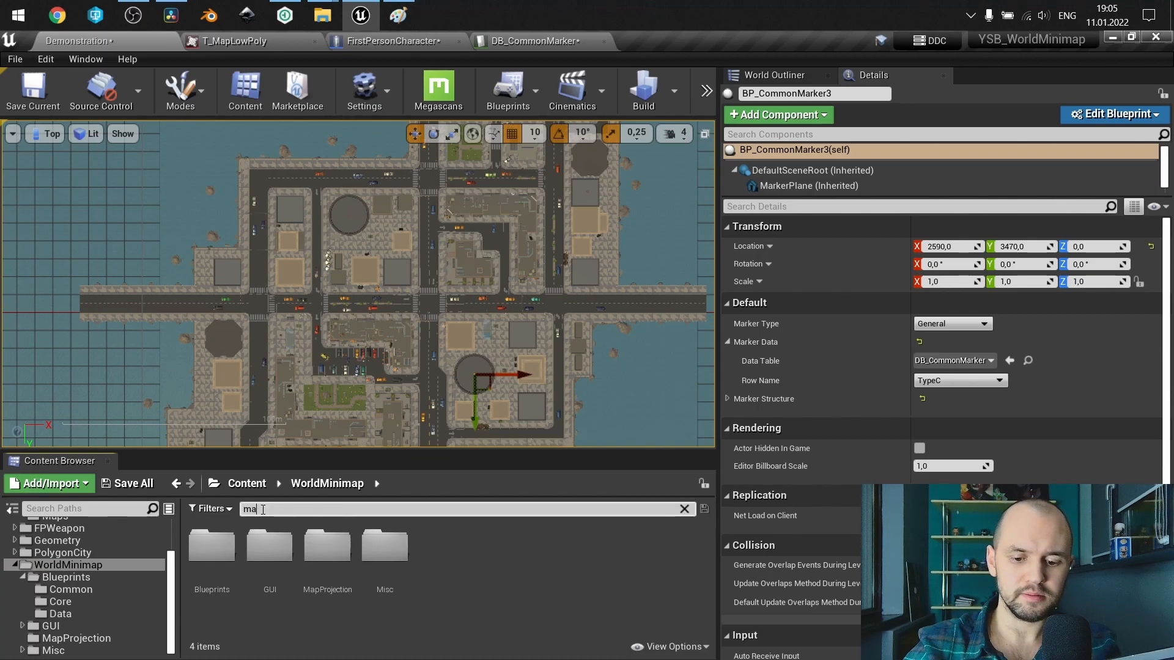
{"action": "type", "text": "p"}
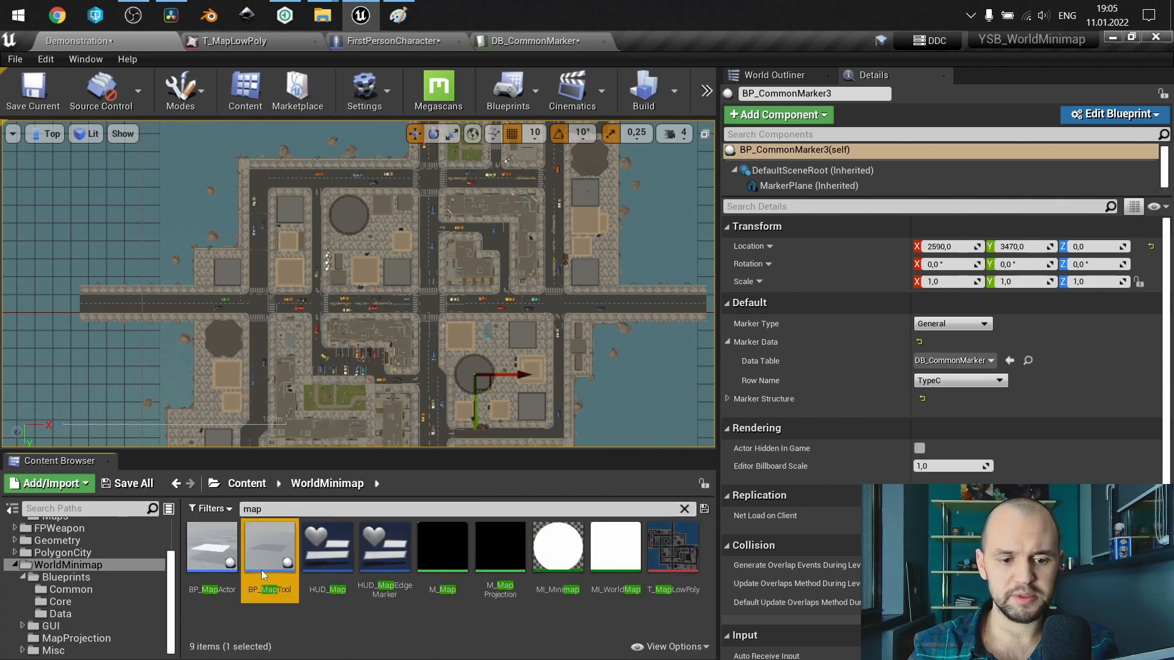
{"action": "double_click", "coordinate": [262, 568]}
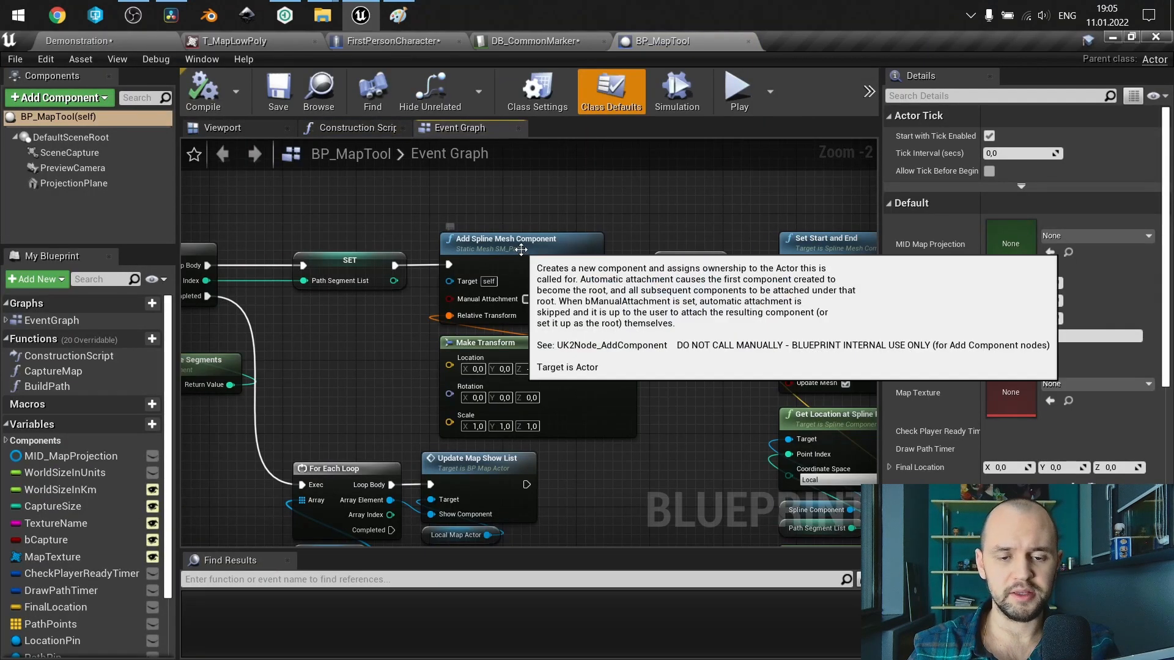
Set the Start Scale of the Add Spline Mesh Component node in the event graph to 1,0 in X and Y.
{"action": "scroll", "coordinate": [521, 250], "scroll_direction": "down", "scroll_amount": 3}
{"action": "scroll", "coordinate": [503, 209], "scroll_direction": "up", "scroll_amount": 4}
{"action": "left_click", "coordinate": [503, 208]}
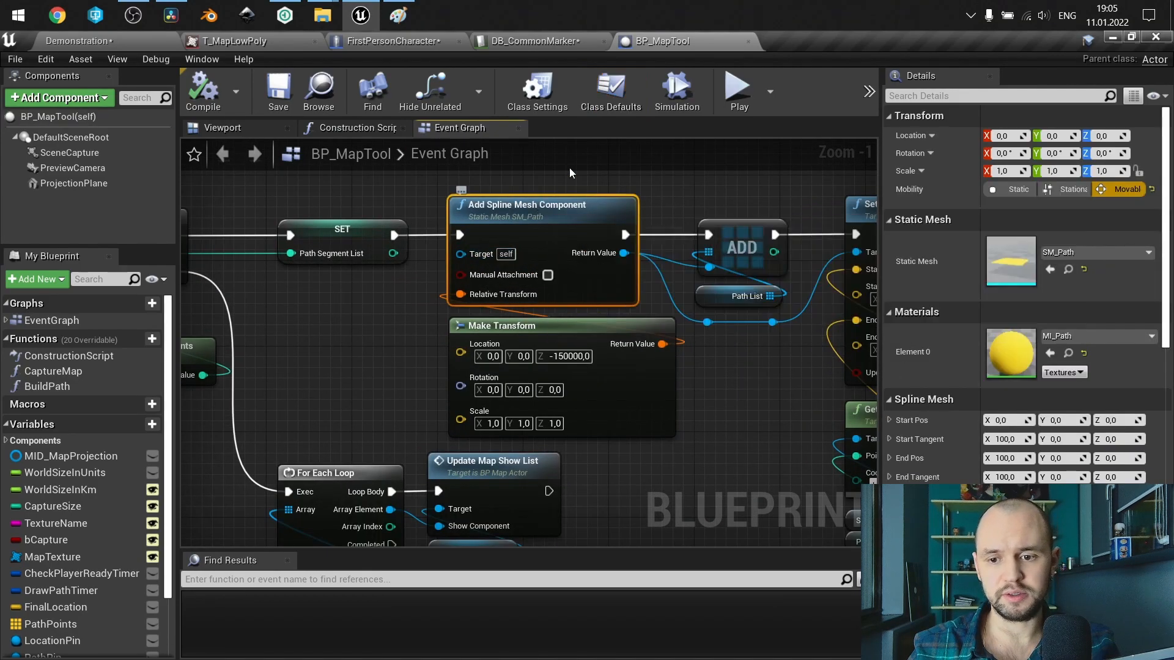
{"action": "scroll", "coordinate": [933, 216], "scroll_direction": "down", "scroll_amount": 5}
{"action": "scroll", "coordinate": [932, 216], "scroll_direction": "up", "scroll_amount": 2}
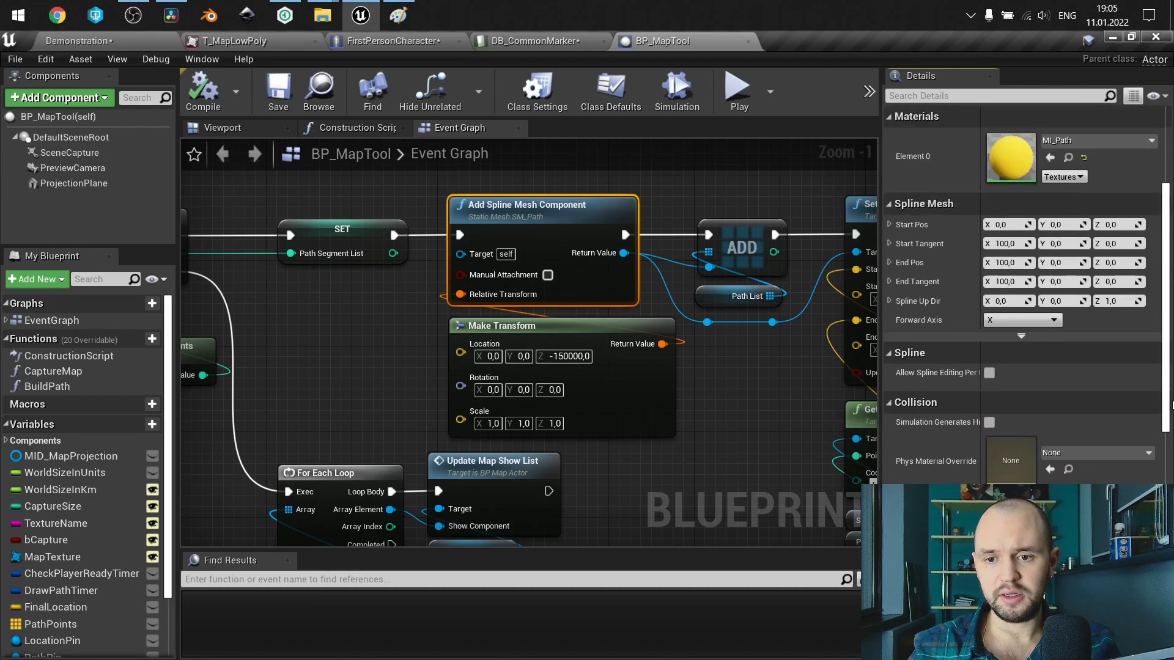
{"action": "left_click", "coordinate": [1036, 336]}
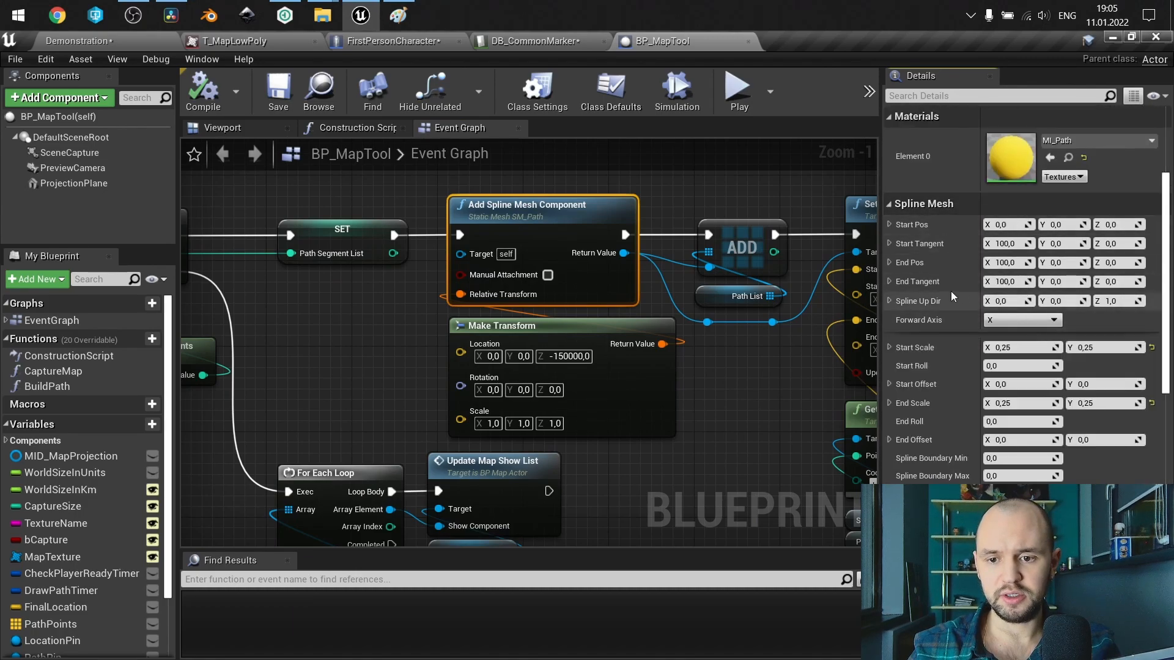
{"action": "left_click", "coordinate": [1025, 346]}
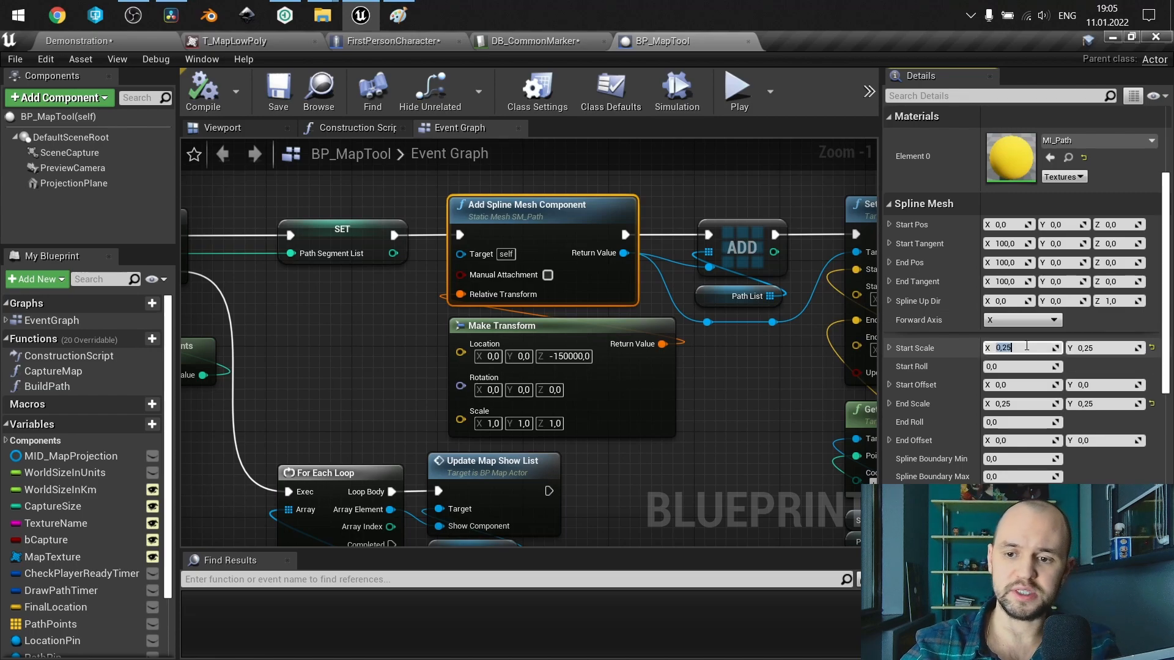
{"action": "key", "text": "Tab"}
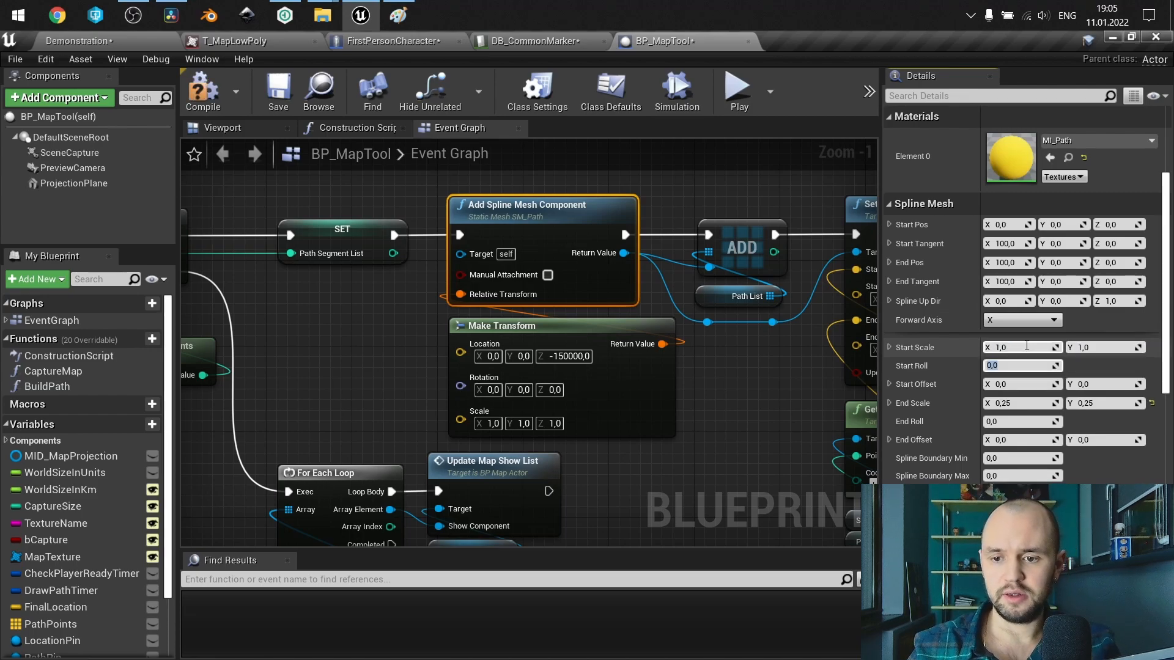
Set the path spline mesh's End Scale to 1,0 in X and Y.
{"action": "left_click", "coordinate": [1023, 404]}
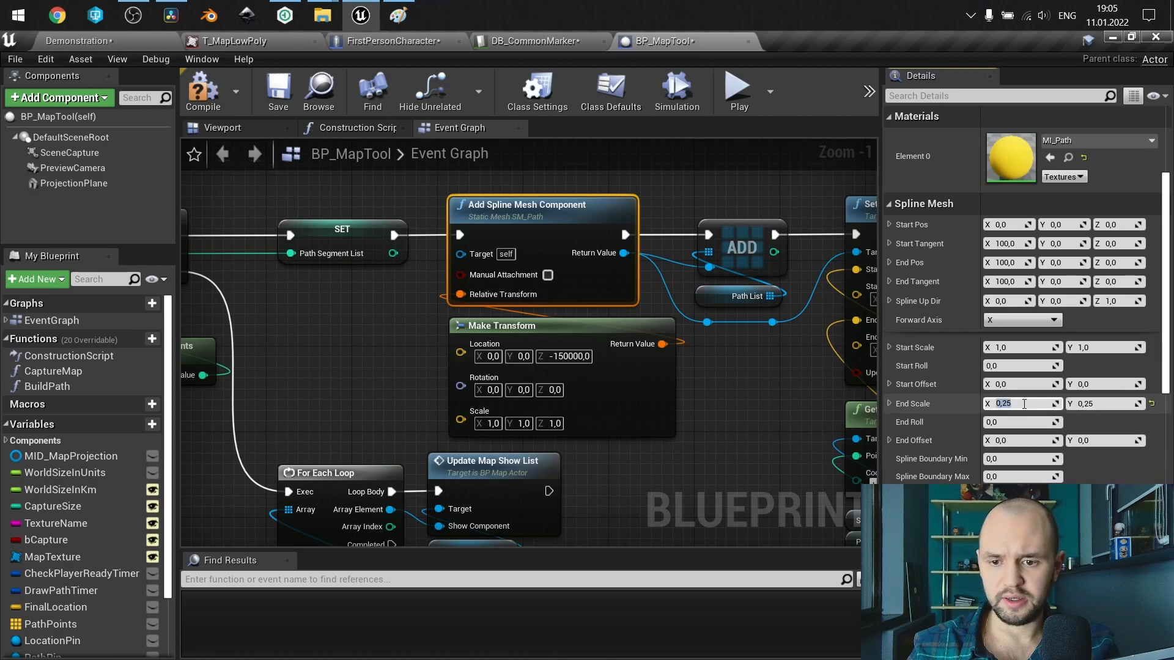
{"action": "type", "text": "1"}
{"action": "key", "text": "Tab"}
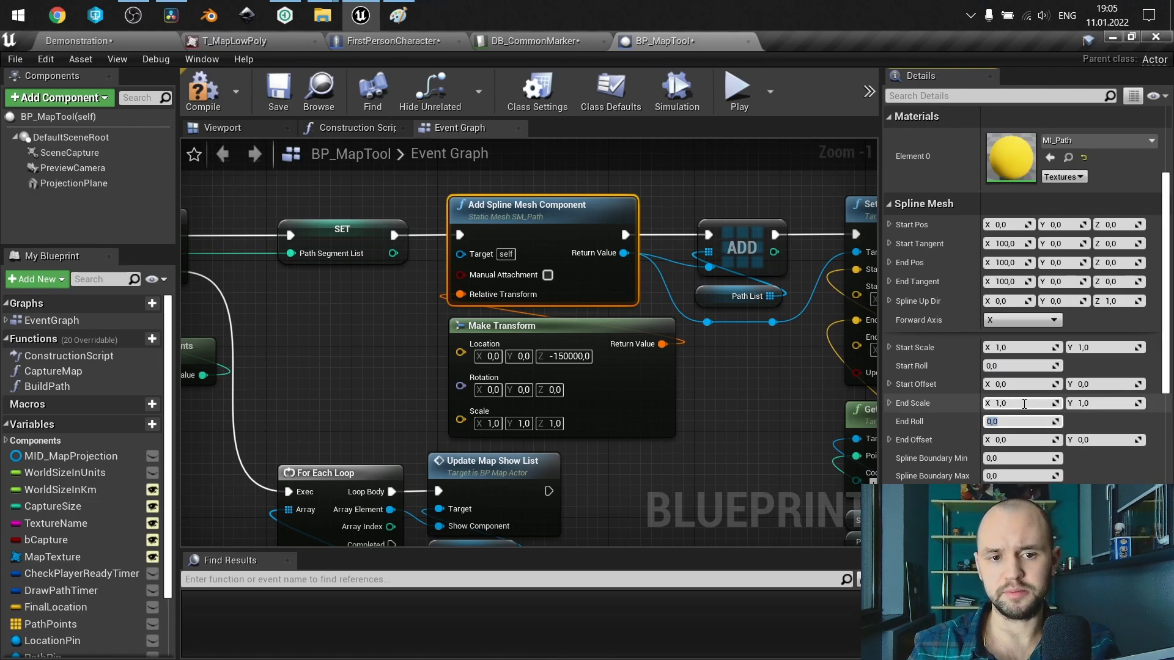
Return to the Demonstration level, run the standalone preview and show and hide the world map to check its markers.
{"action": "left_click", "coordinate": [138, 43]}
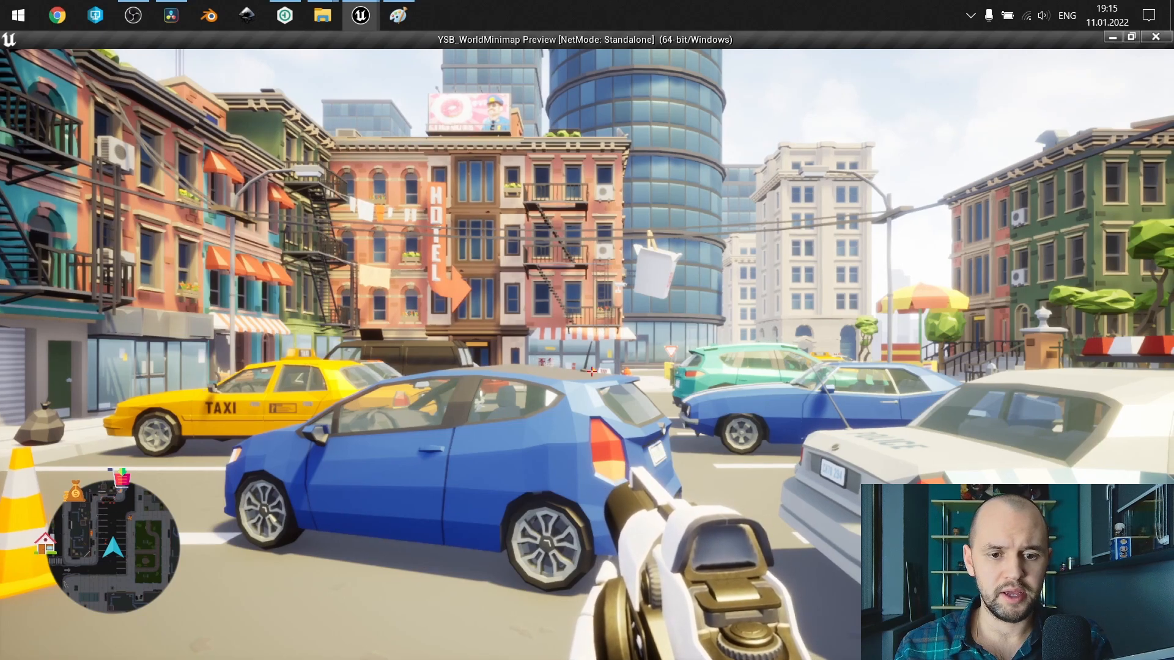
{"action": "key", "text": "m"}
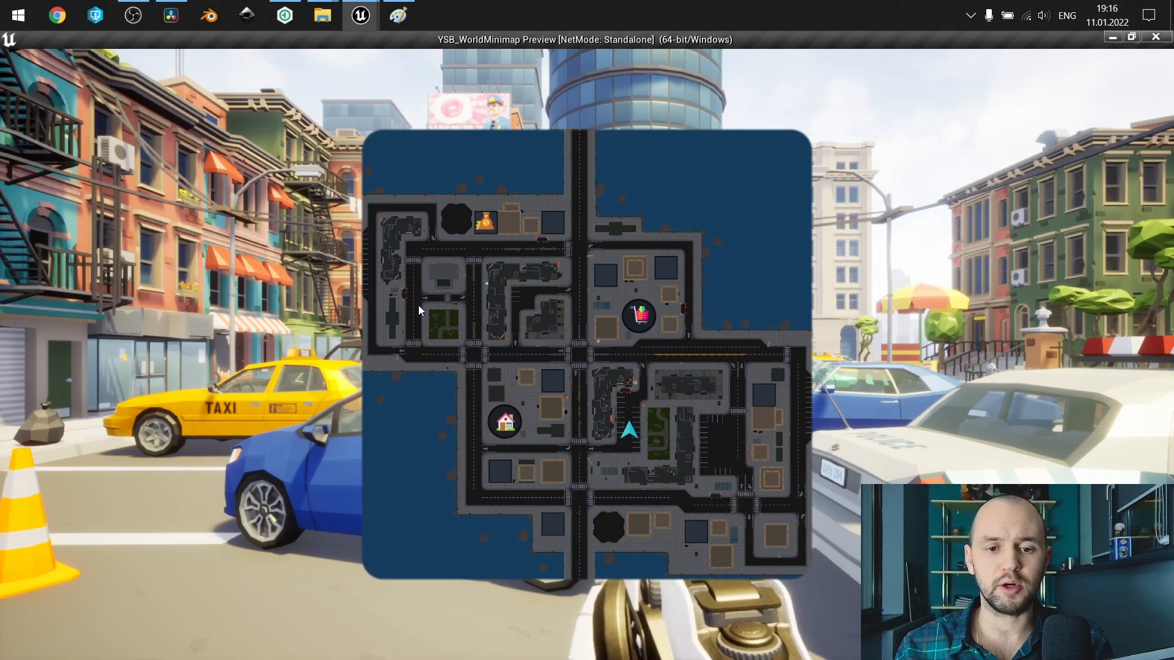
{"action": "key", "text": "m"}
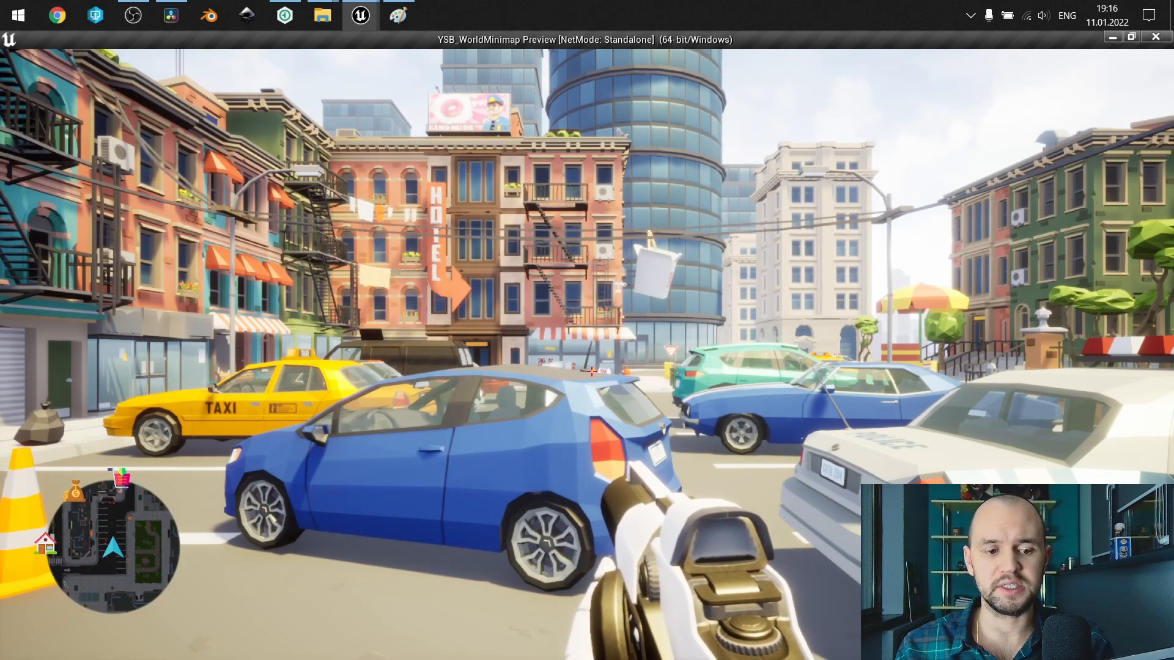
{"action": "key", "text": "m"}
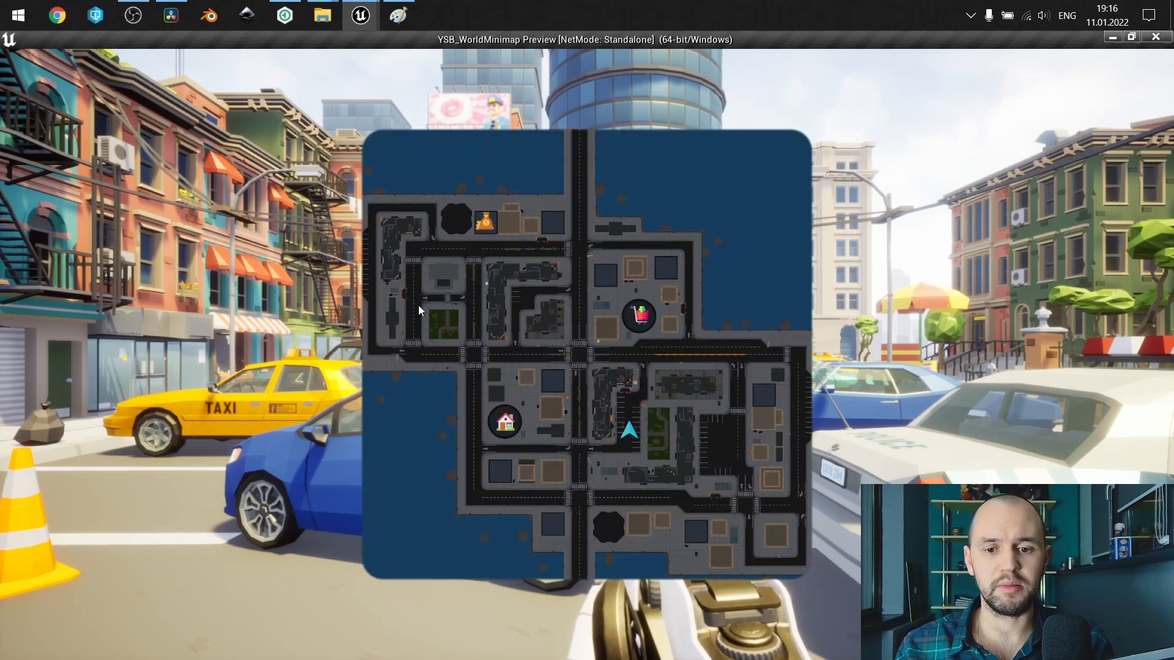
{"action": "key", "text": "m"}
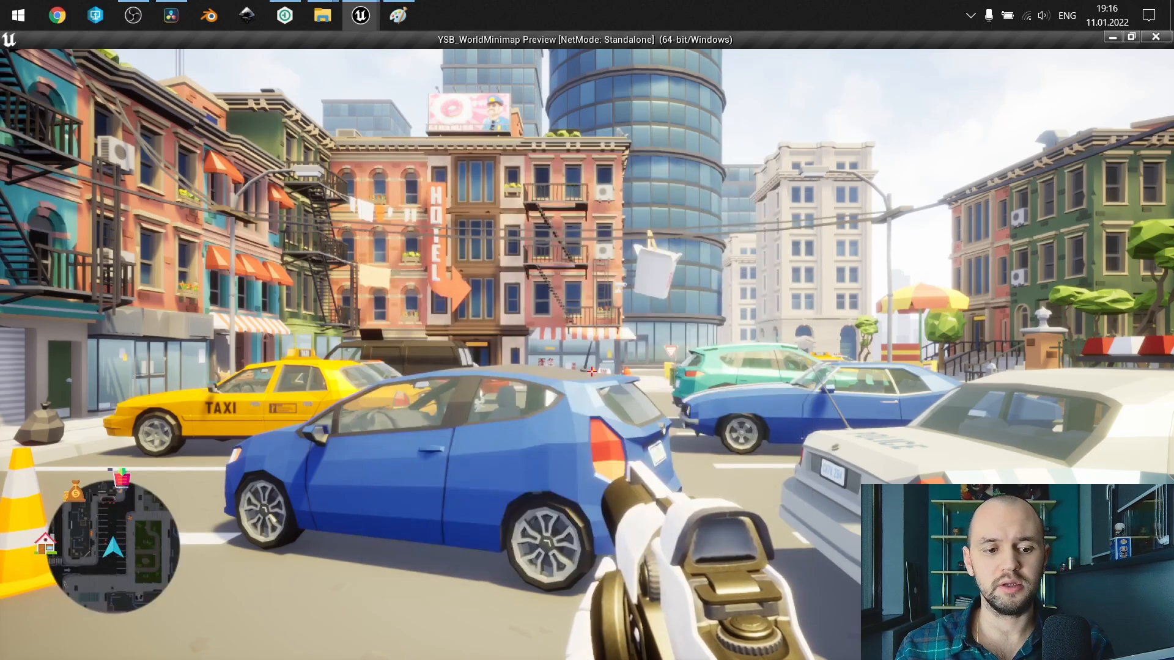
Walk the character past the parked cars and the give way sign toward the round glass tower, watching the minimap.
{"action": "key", "text": "w"}
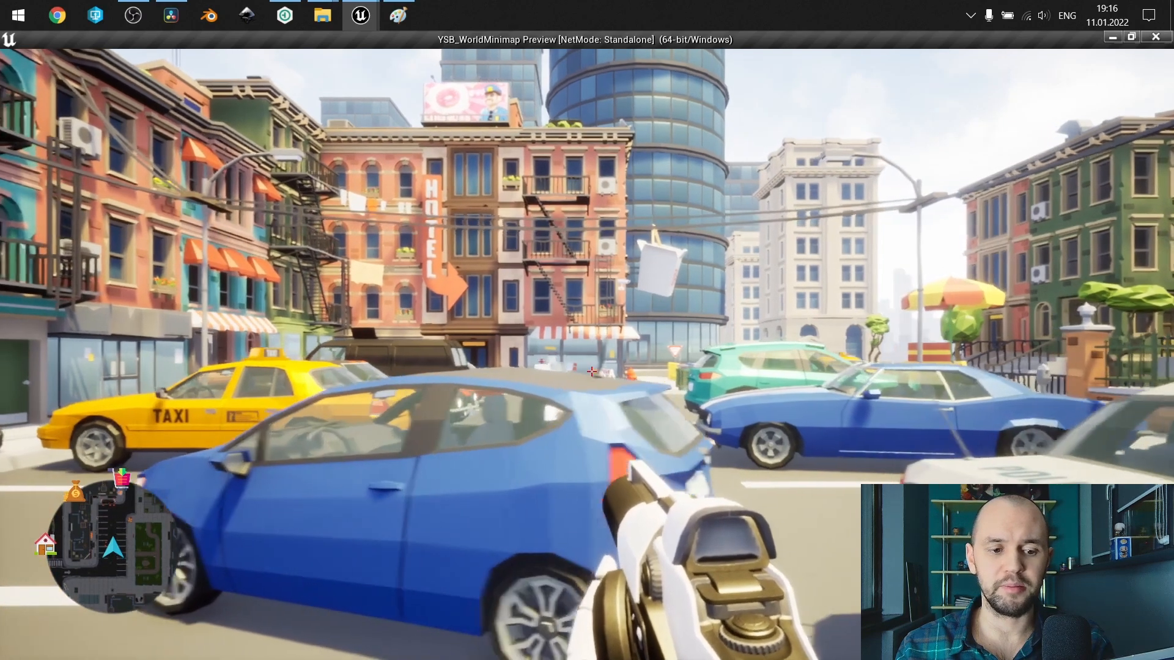
{"action": "key", "text": "a"}
{"action": "key", "text": "w"}
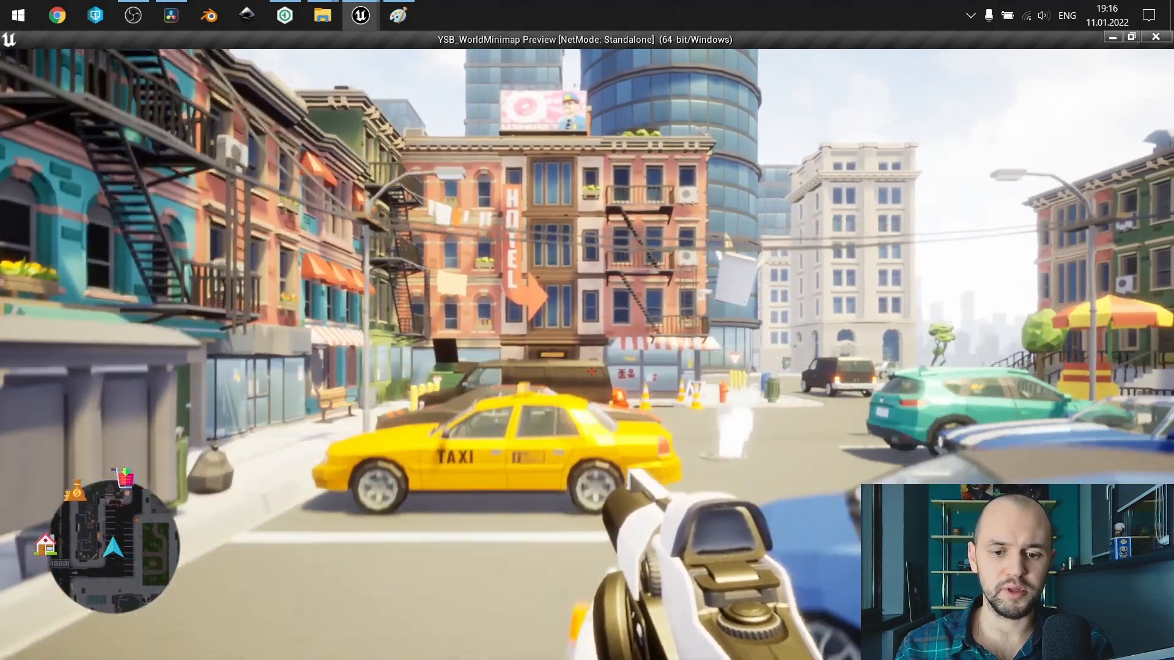
{"action": "key", "text": "w"}
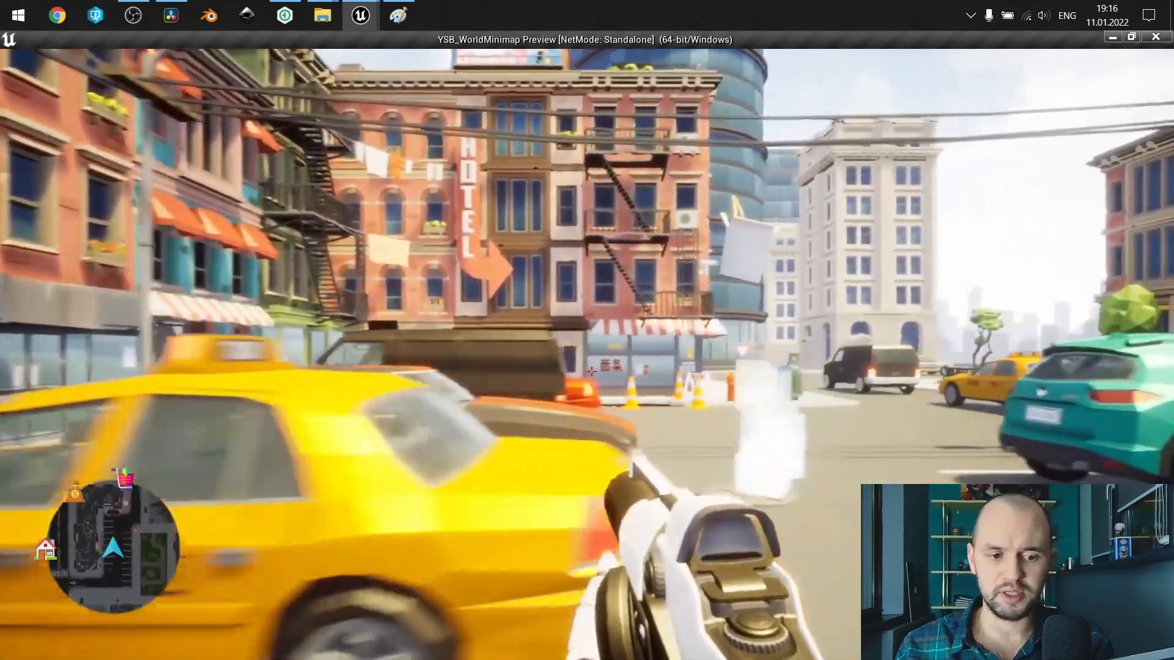
{"action": "key", "text": "w"}
{"action": "key", "text": "d"}
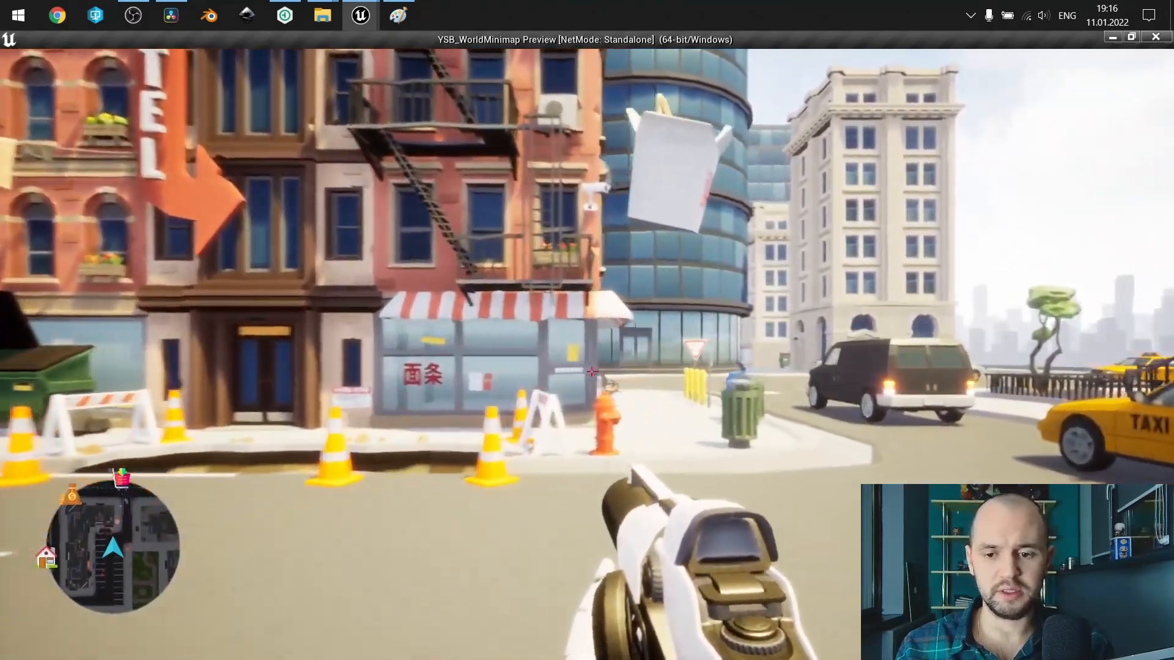
{"action": "key", "text": "w"}
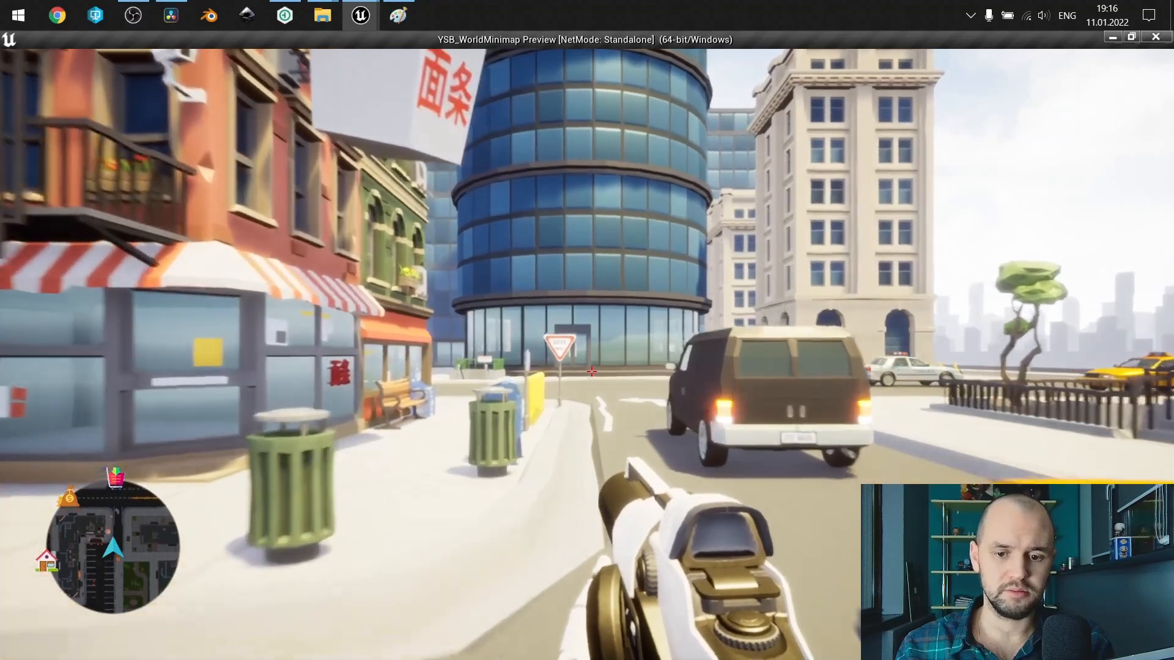
{"action": "key", "text": "w"}
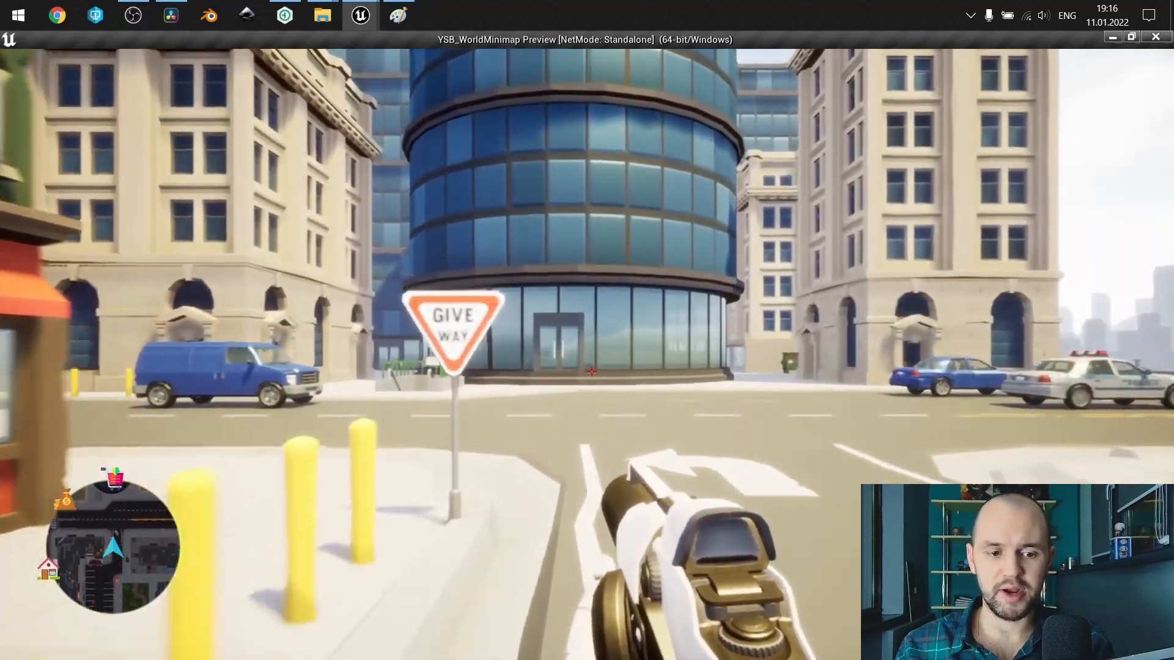
{"action": "key", "text": "w"}
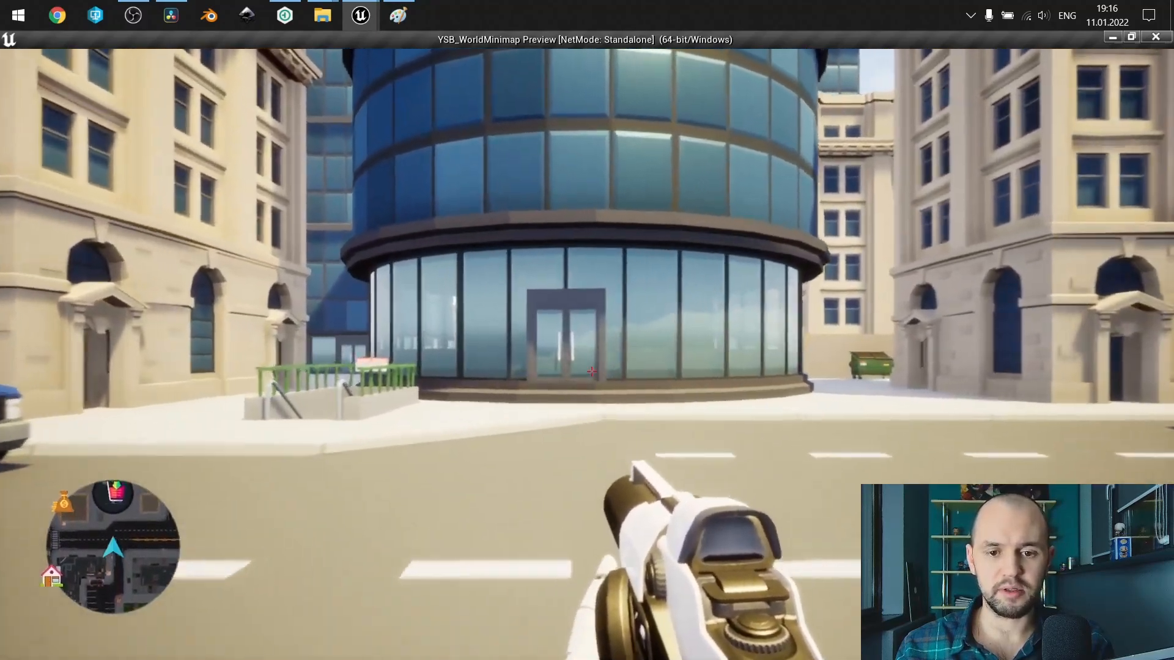
Move back and forth across the road before the glass tower to check the shopping cart marker at the minimap's edge.
{"action": "key", "text": "s"}
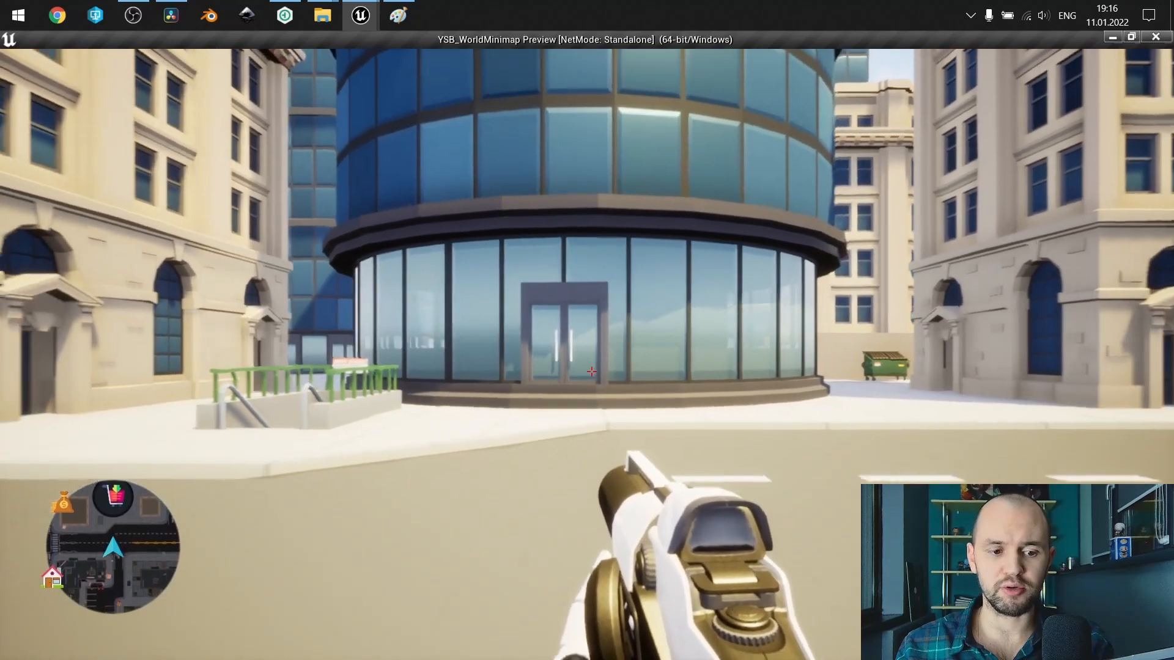
{"action": "key", "text": "s"}
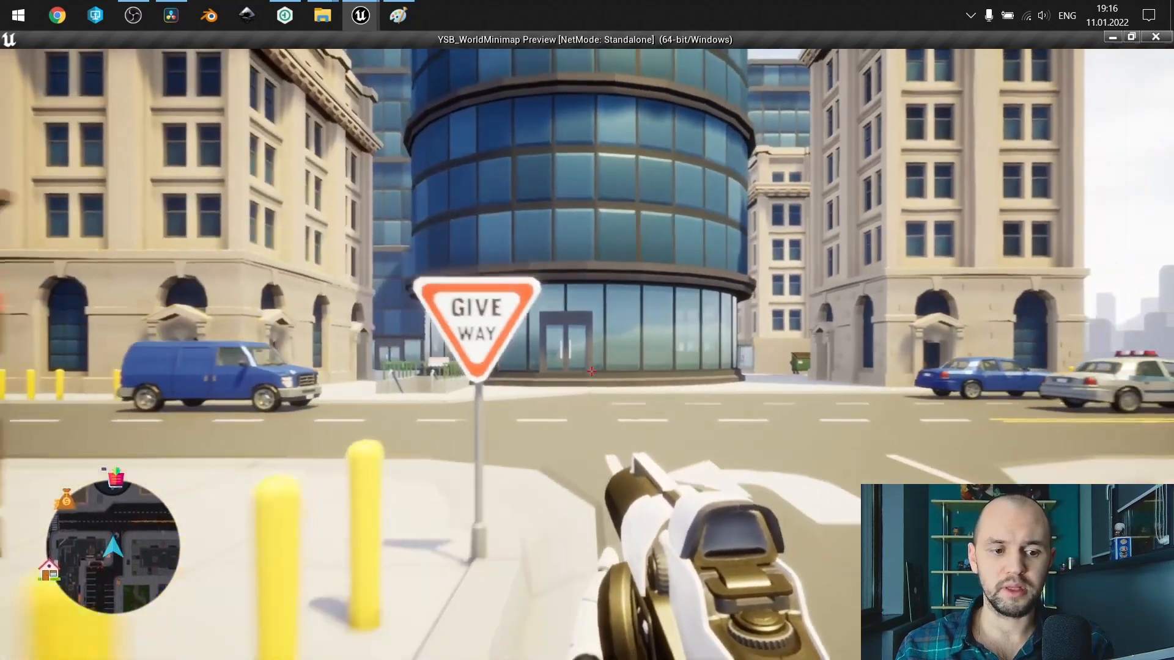
{"action": "key", "text": "w"}
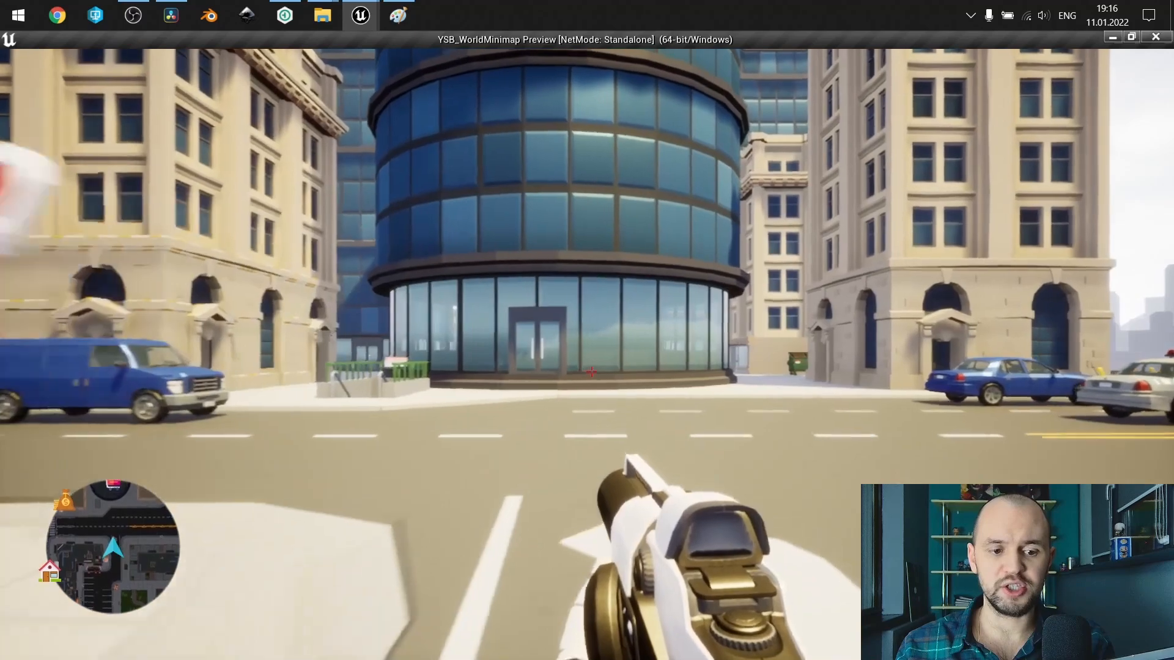
{"action": "key", "text": "w"}
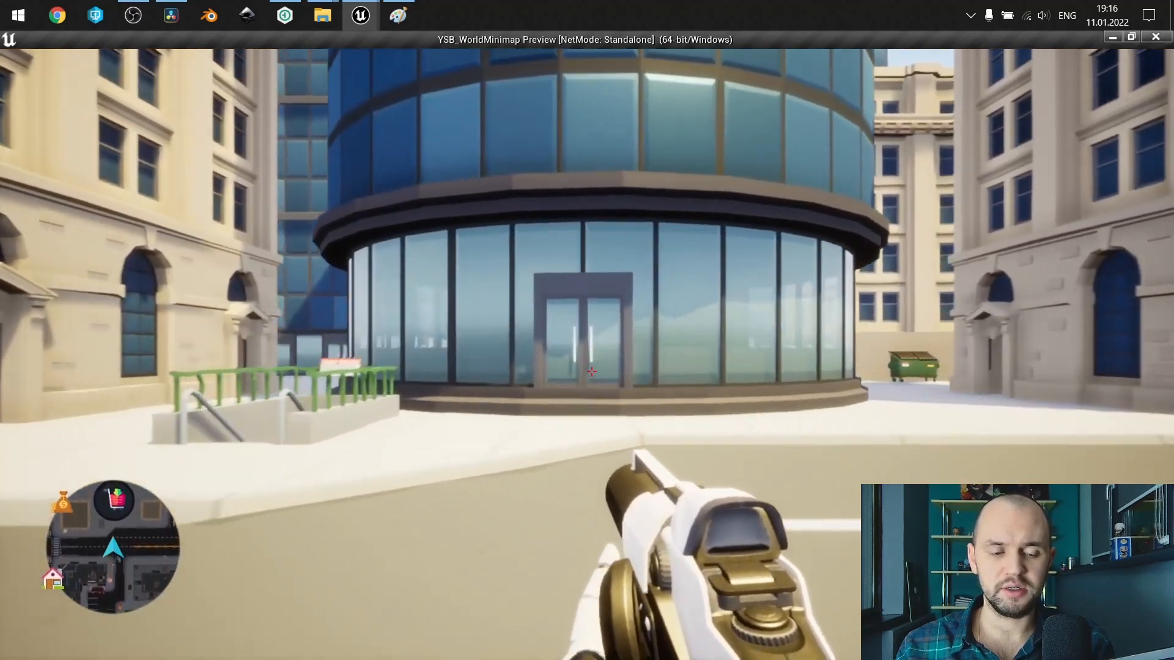
{"action": "key", "text": "s"}
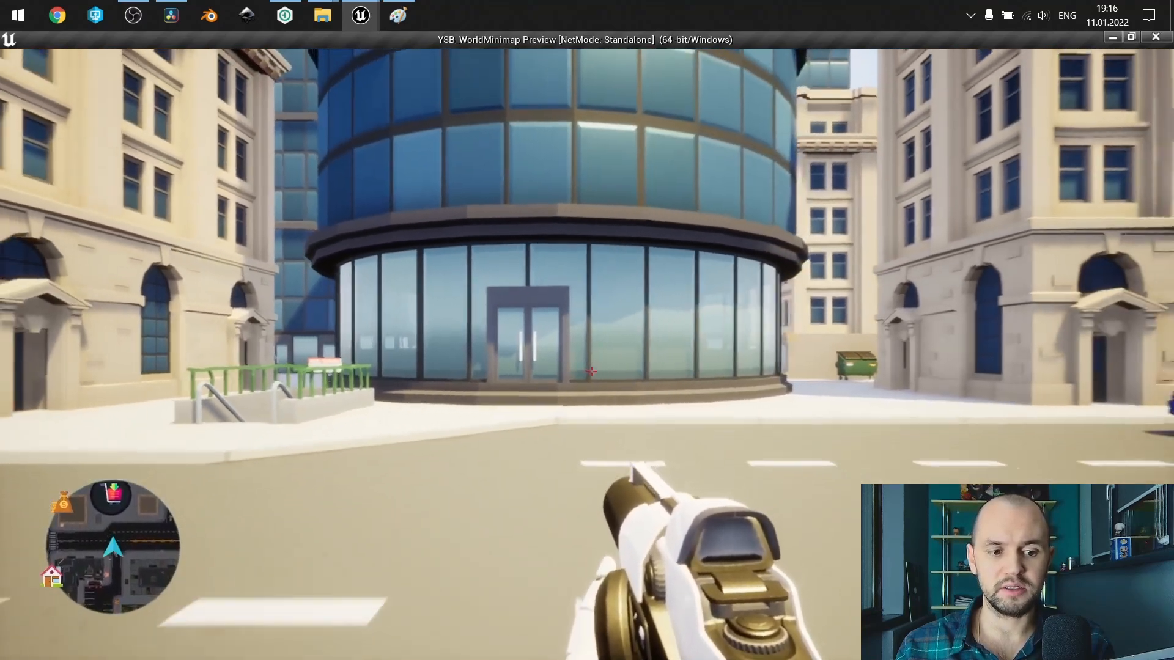
{"action": "key", "text": "s"}
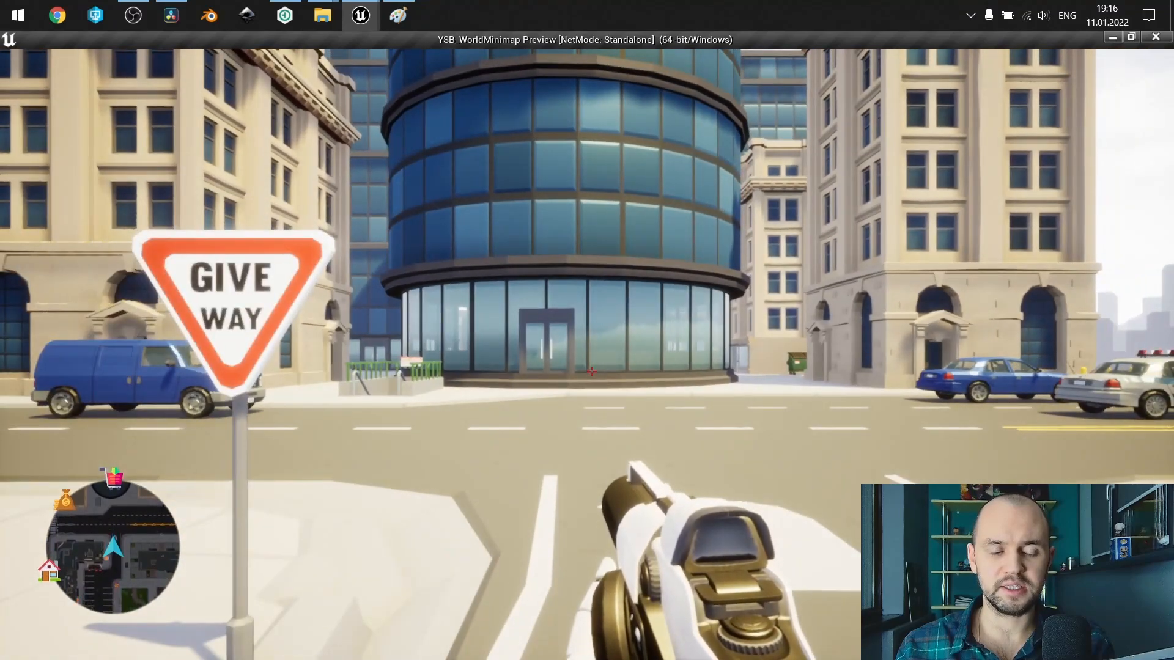
{"action": "key", "text": "w"}
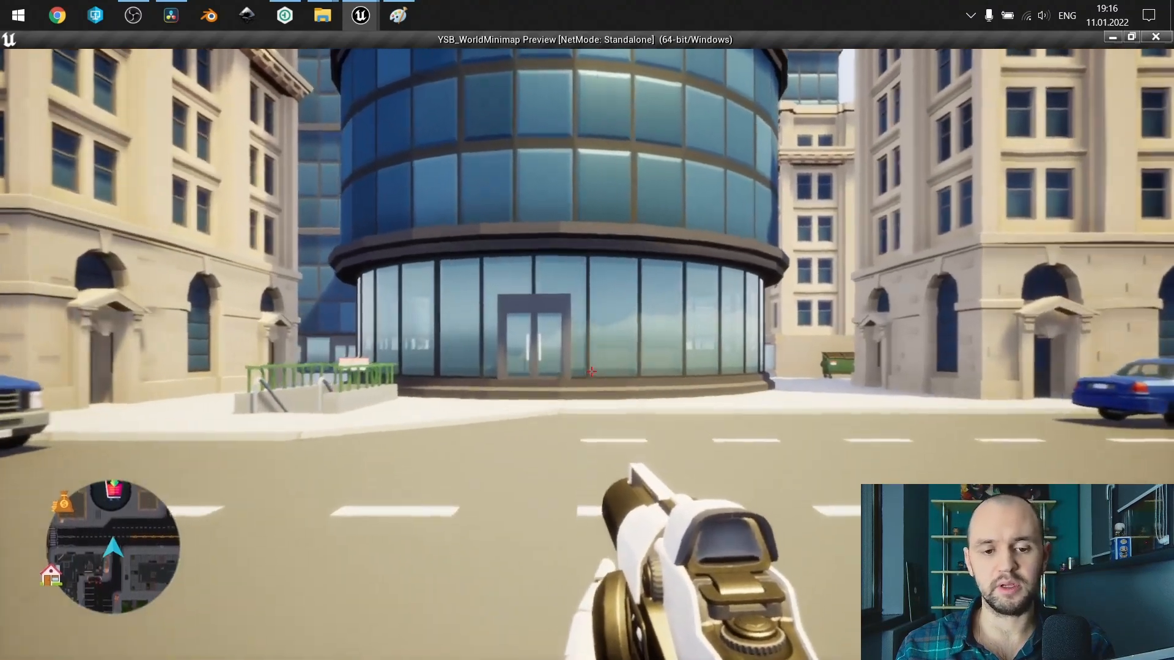
{"action": "key", "text": "w"}
Check the player's position on the world map, close it and walk along the street past the blue van.
{"action": "key", "text": "m"}
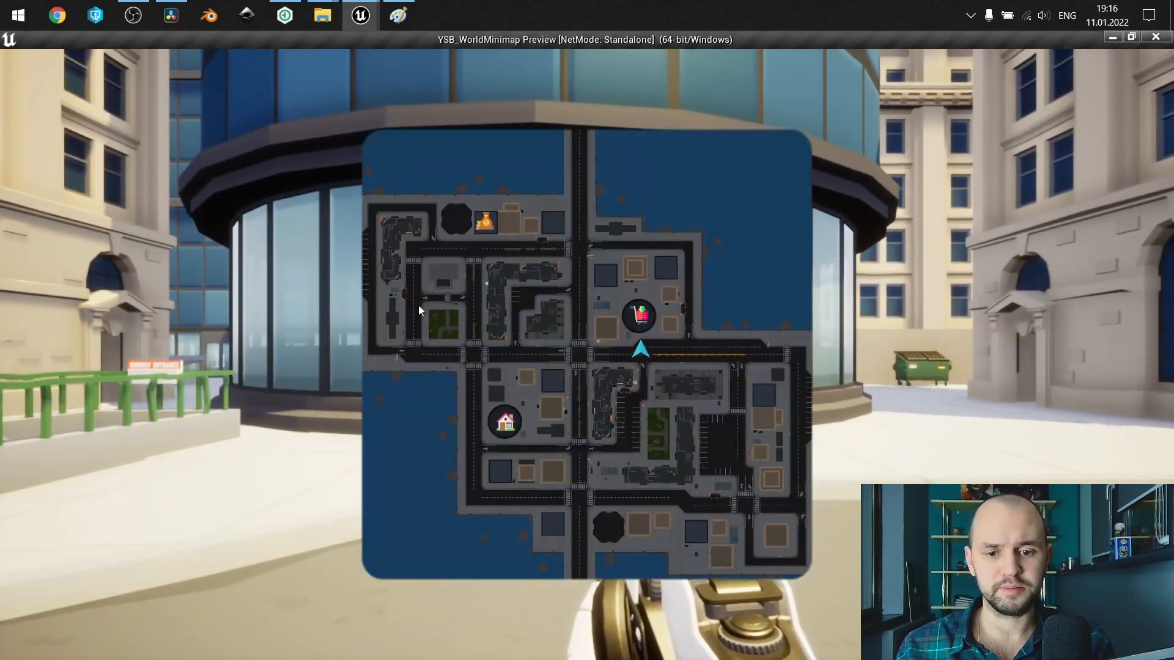
{"action": "key", "text": "m"}
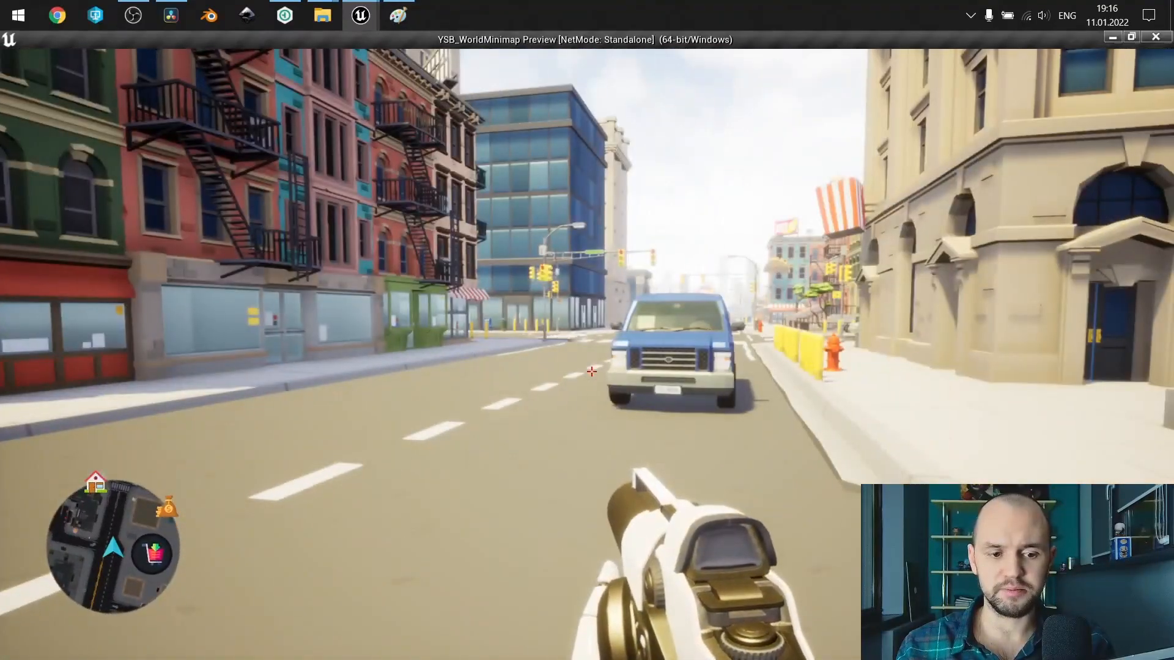
{"action": "key", "text": "w"}
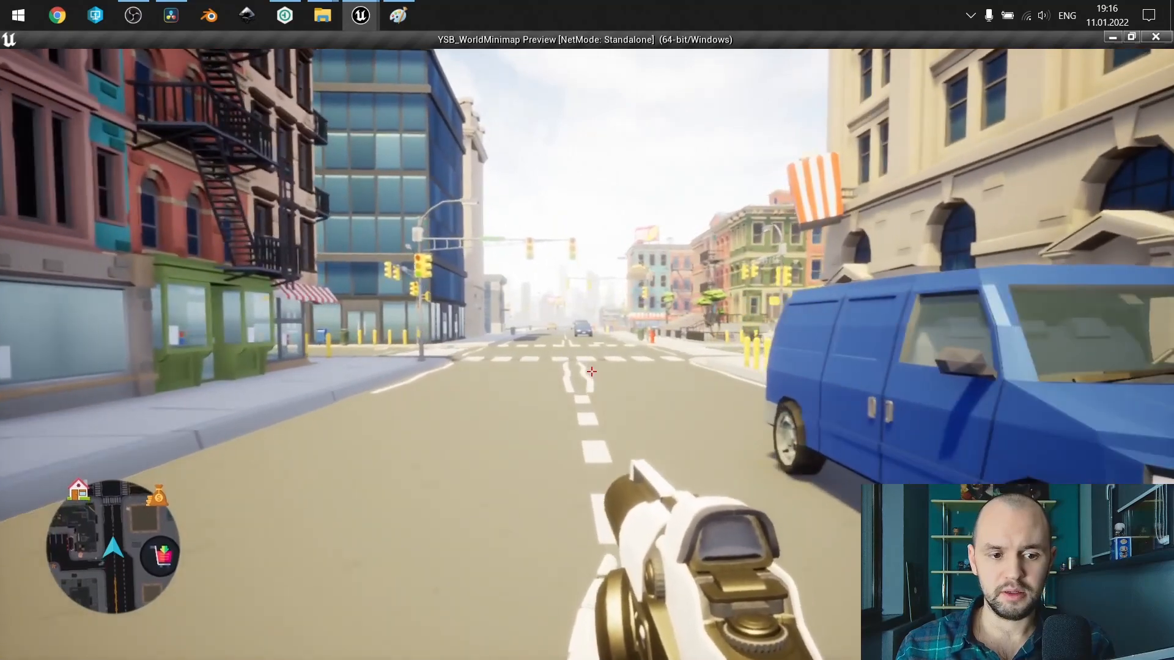
Place three eye markers on the world map west and north-west of the shopping cart marker, and close the map.
{"action": "key", "text": "m"}
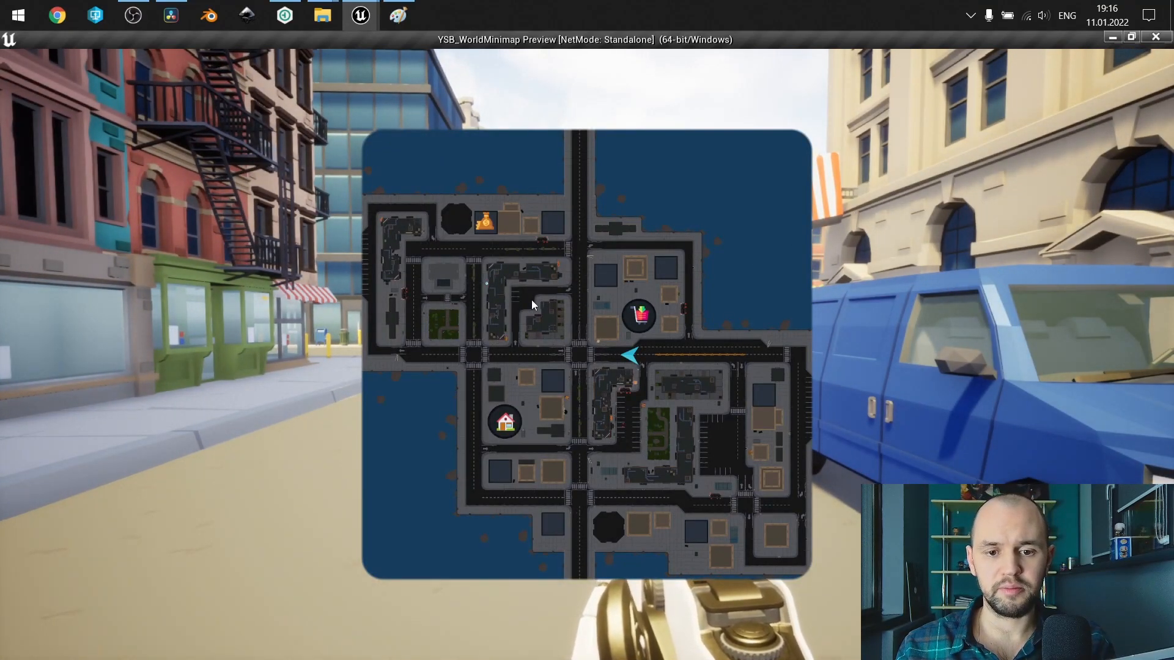
{"action": "left_click", "coordinate": [532, 301]}
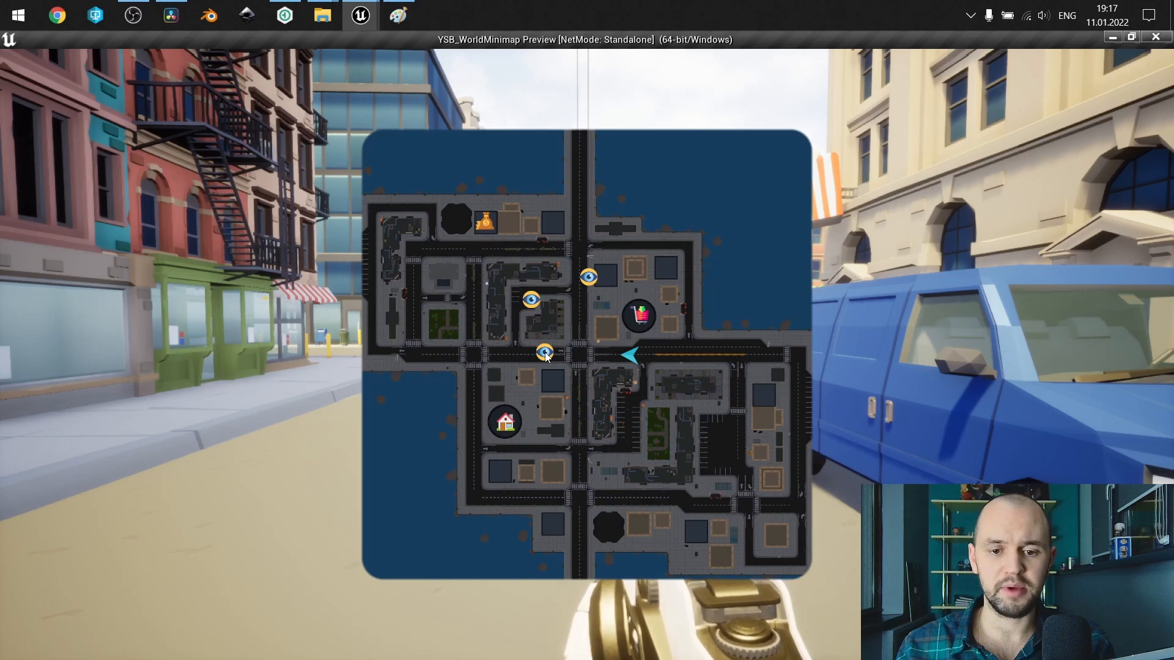
{"action": "key", "text": "m"}
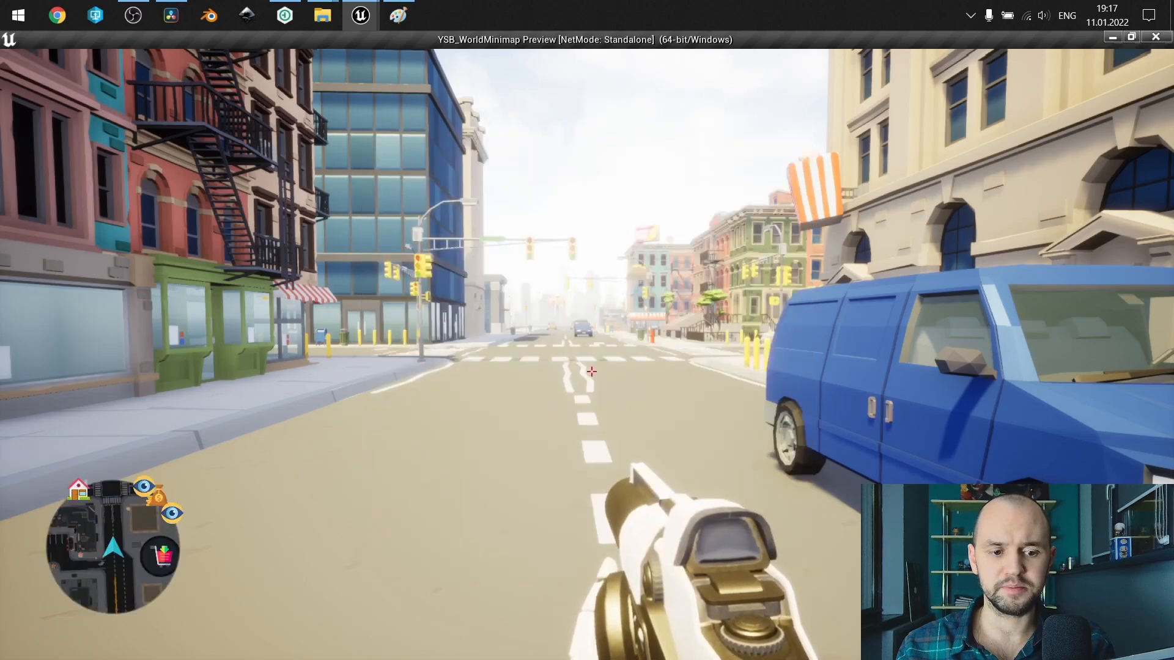
Walk the character across the intersection and along the street past the red van to the eye marker beside the glass tower.
{"action": "key", "text": "w"}
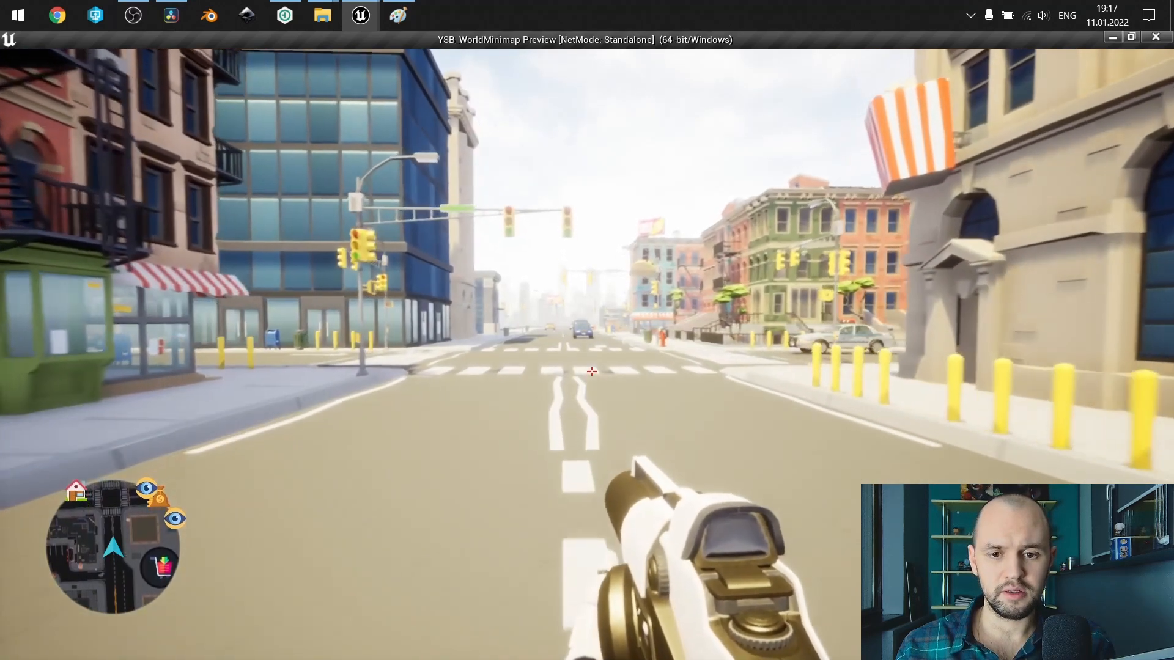
{"action": "key", "text": "w"}
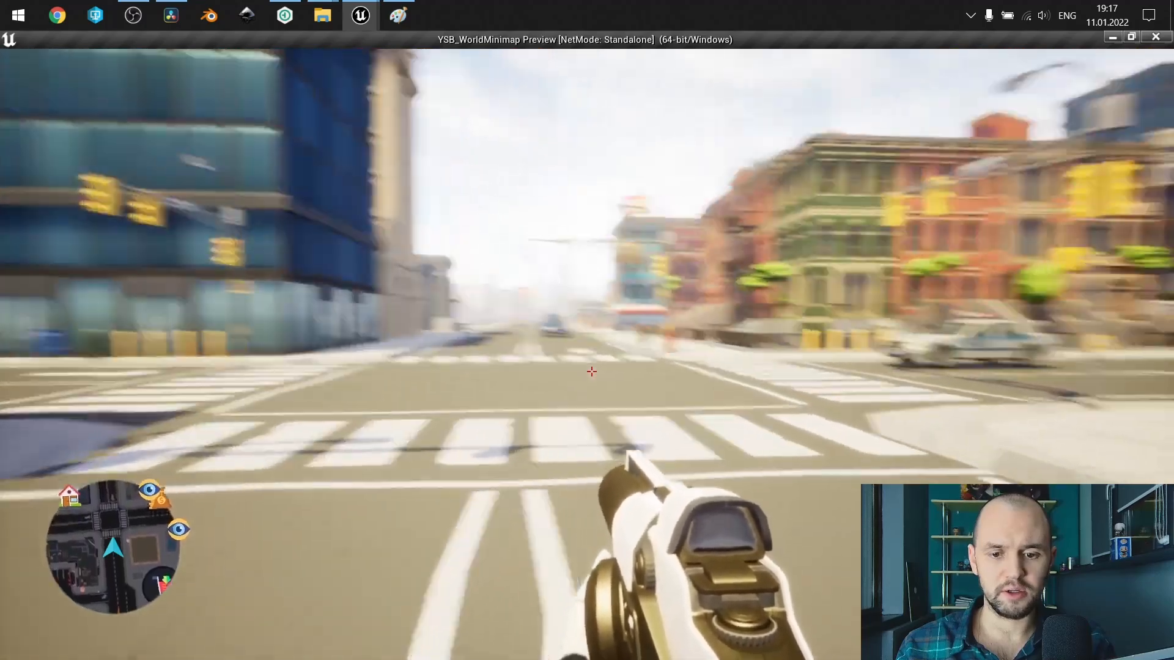
{"action": "key", "text": "w"}
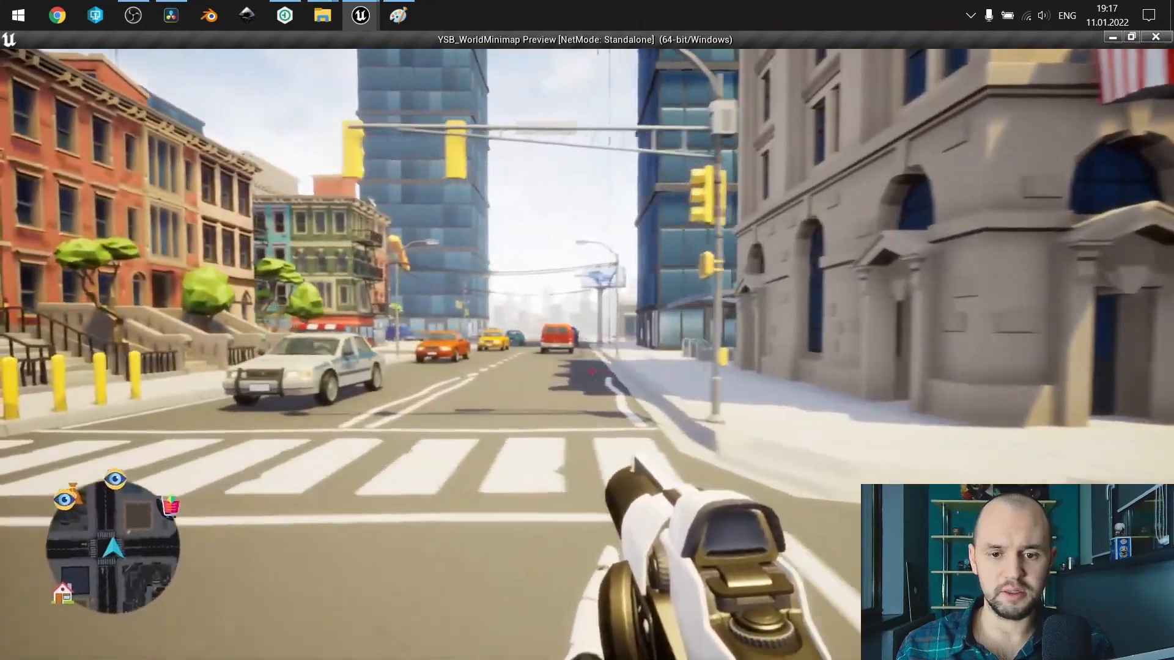
{"action": "key", "text": "w"}
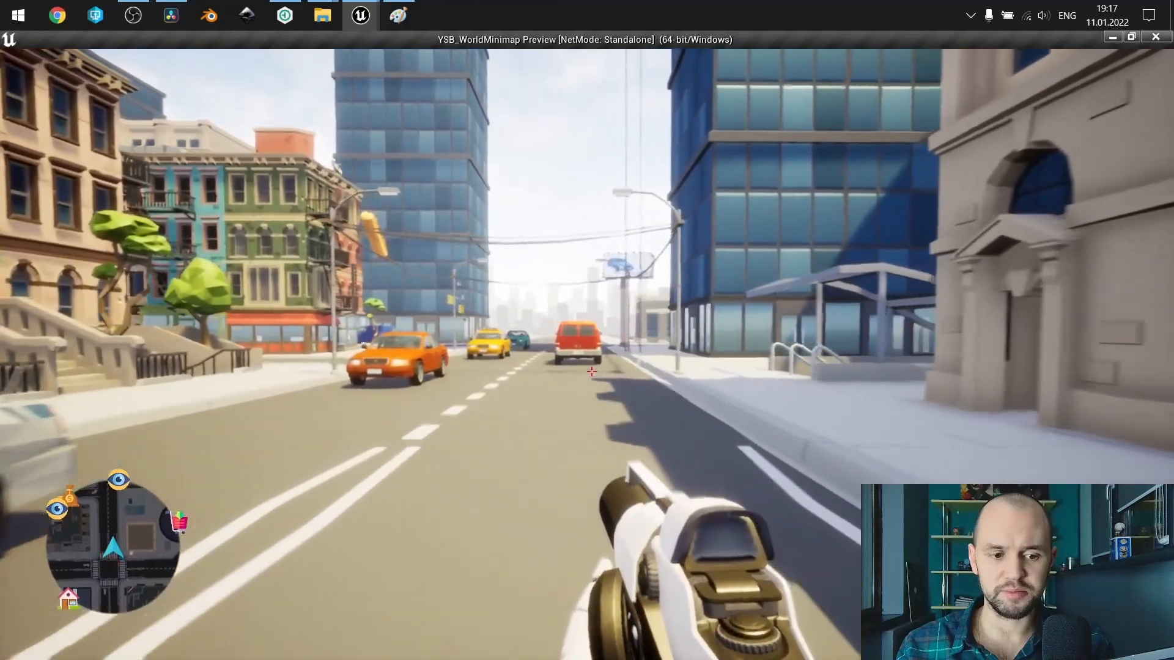
{"action": "key", "text": "w"}
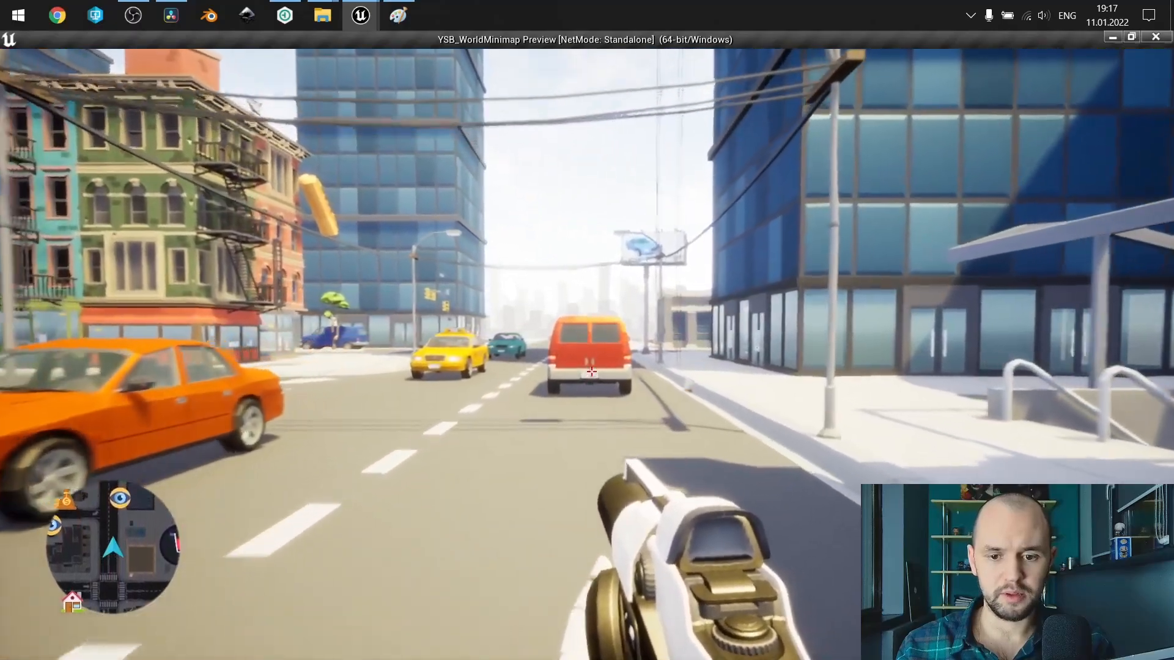
{"action": "key", "text": "w"}
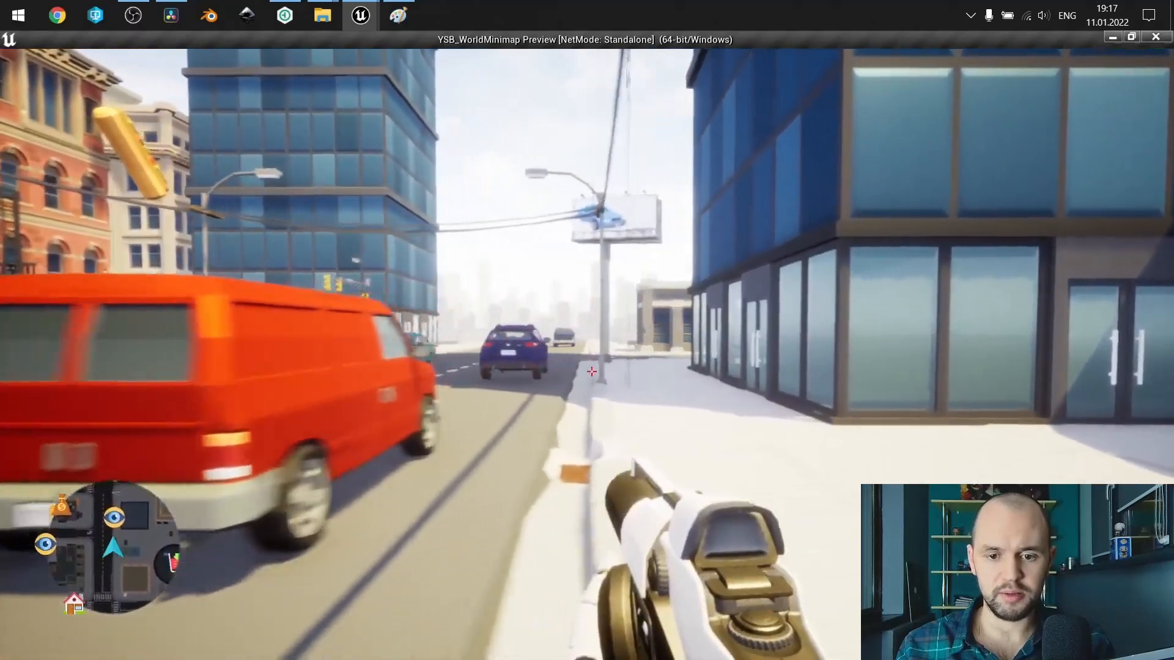
{"action": "key", "text": "w"}
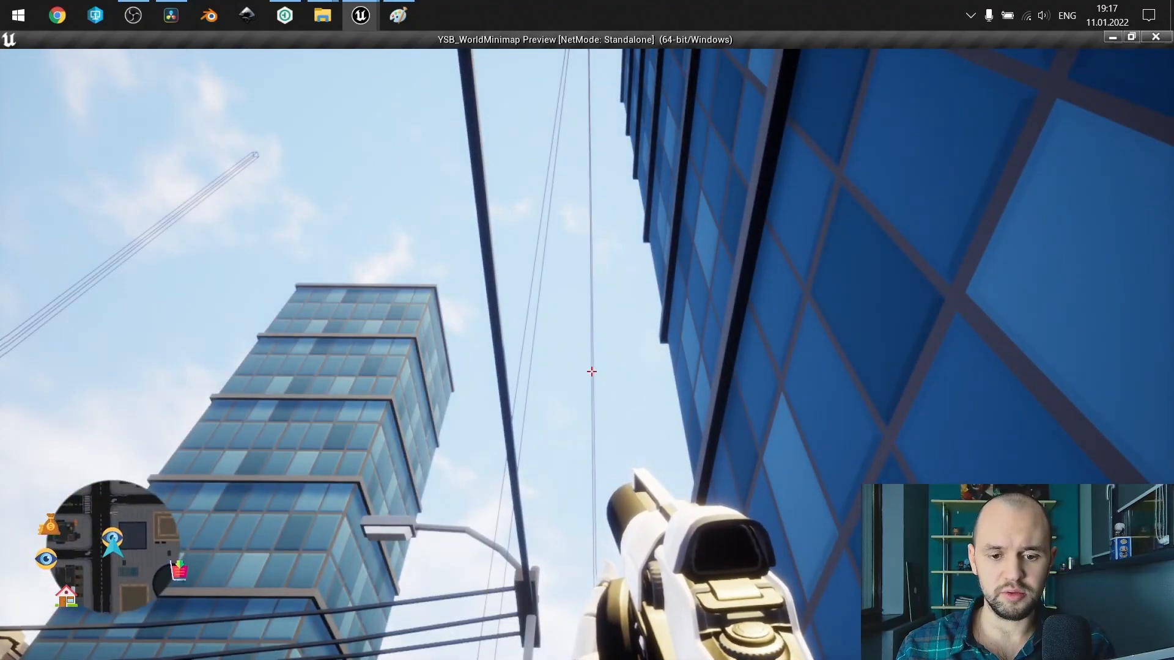
{"action": "key", "text": "w"}
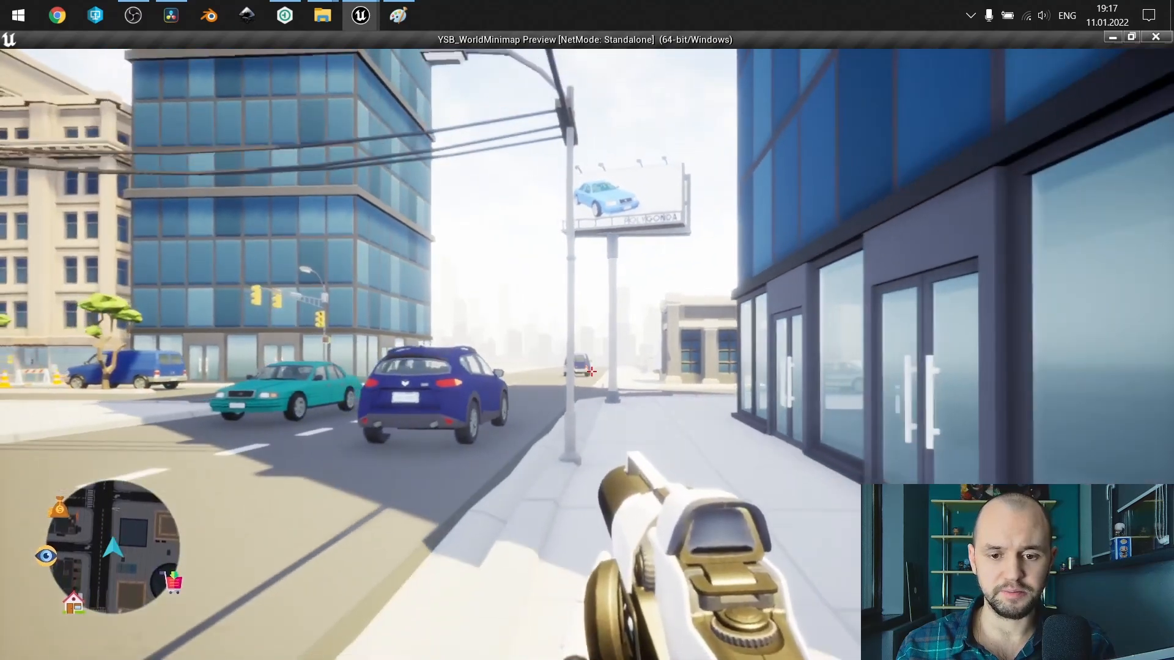
Set a waypoint on the world map on the road just south of the house marker and close the map.
{"action": "key", "text": "m"}
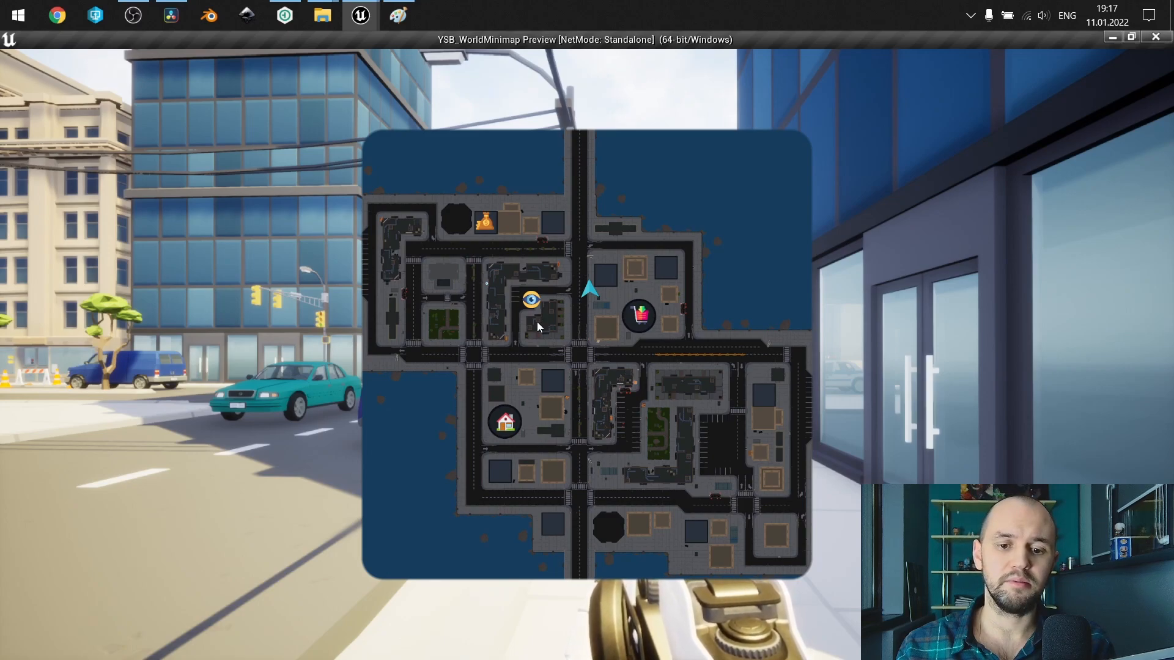
{"action": "left_click", "coordinate": [505, 445]}
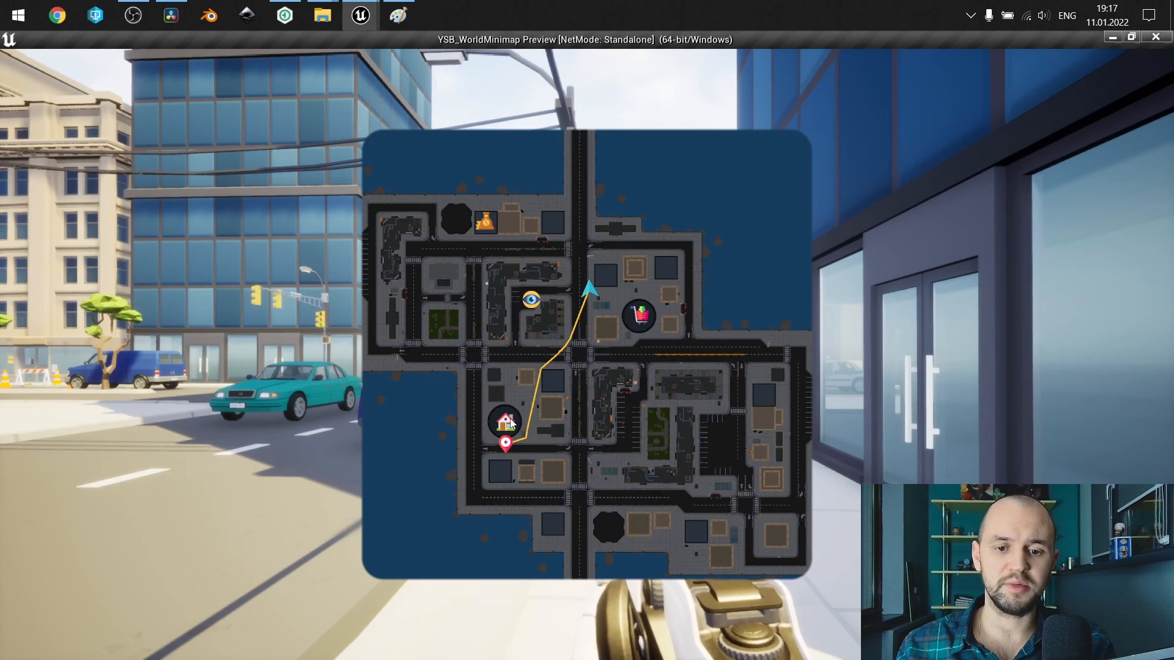
{"action": "key", "text": "m"}
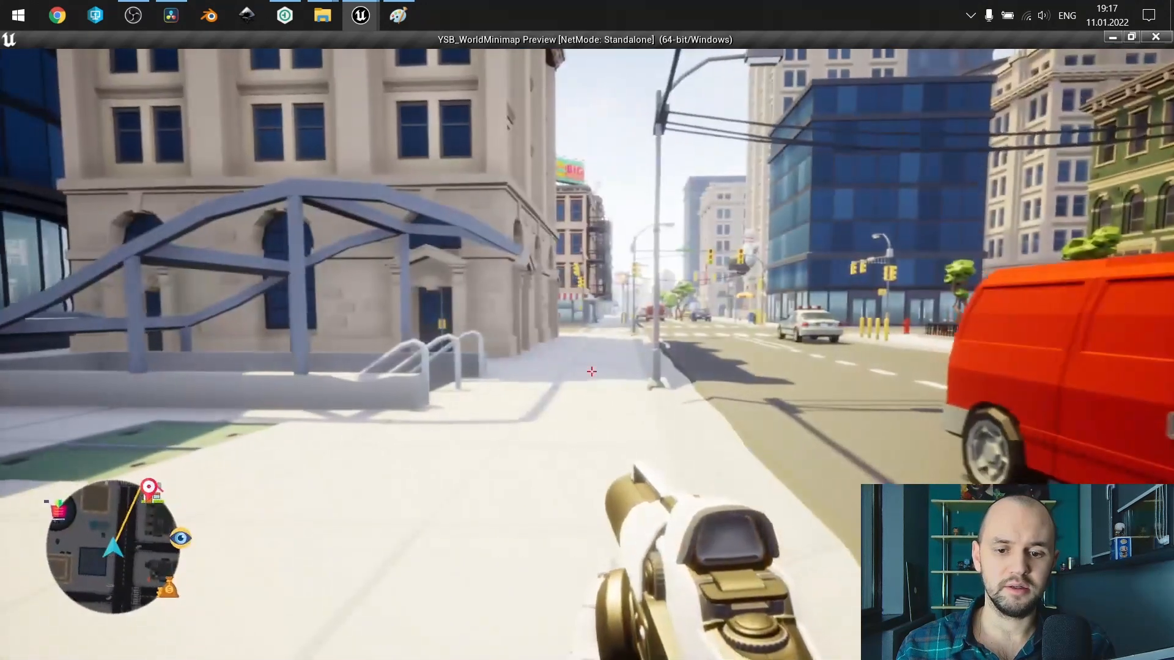
Walk down the street past the police car into the intersection with the world map open, watching the path follow the player.
{"action": "key", "text": "w"}
{"action": "key", "text": "d"}
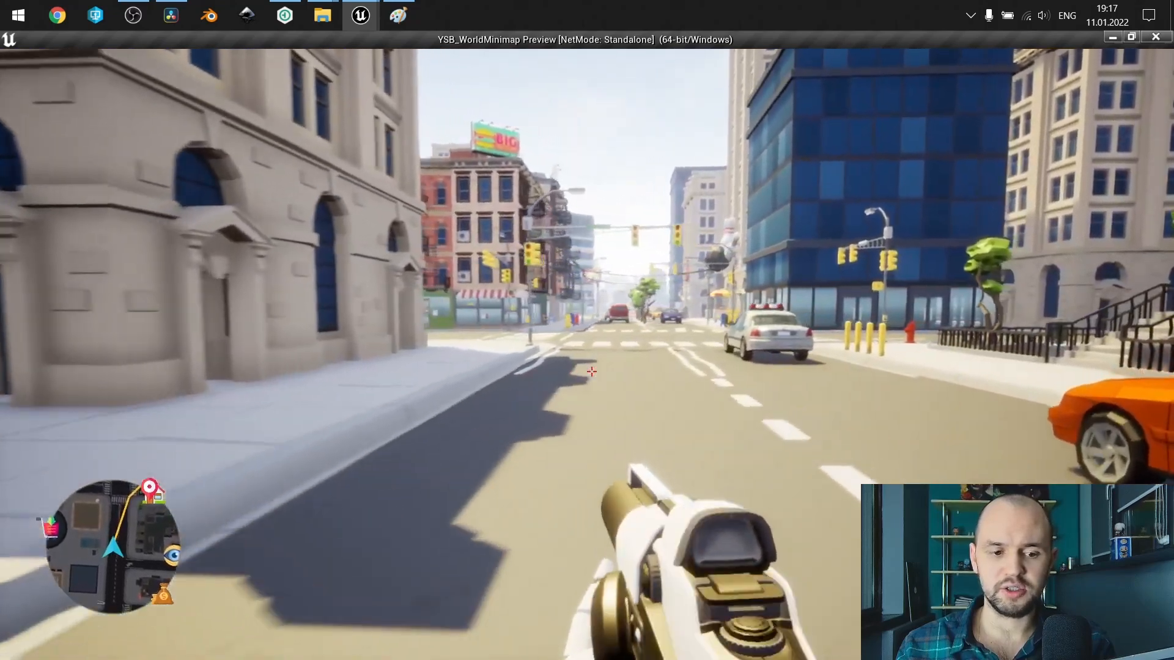
{"action": "key", "text": "m"}
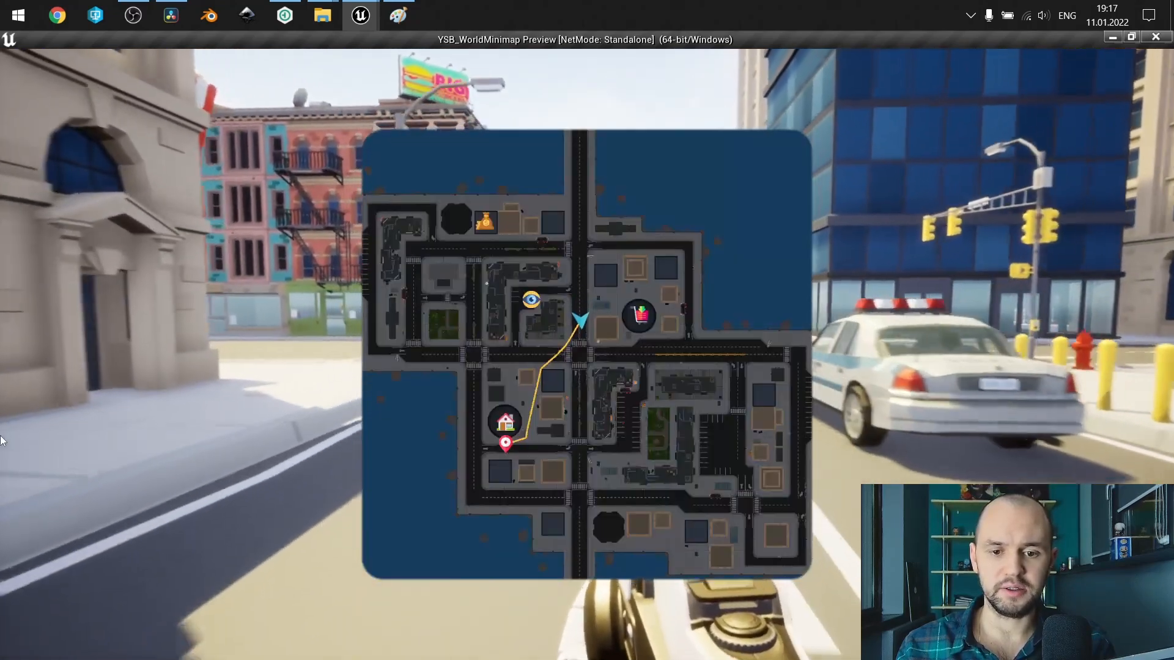
{"action": "key", "text": "w"}
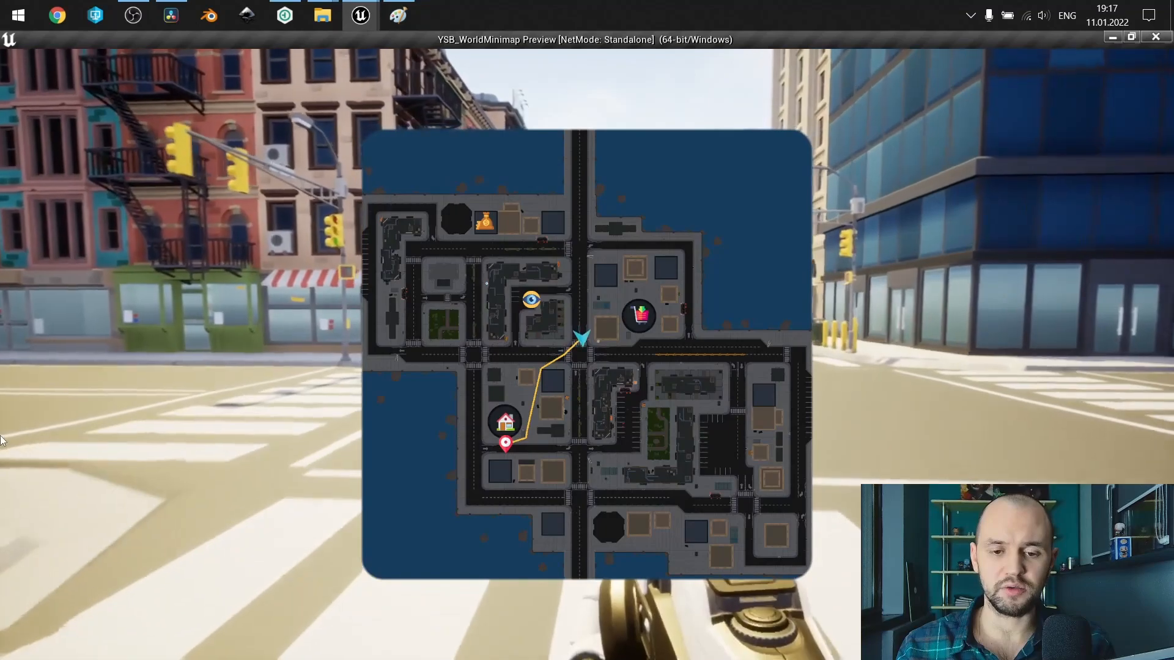
{"action": "key", "text": "w"}
{"action": "key", "text": "m"}
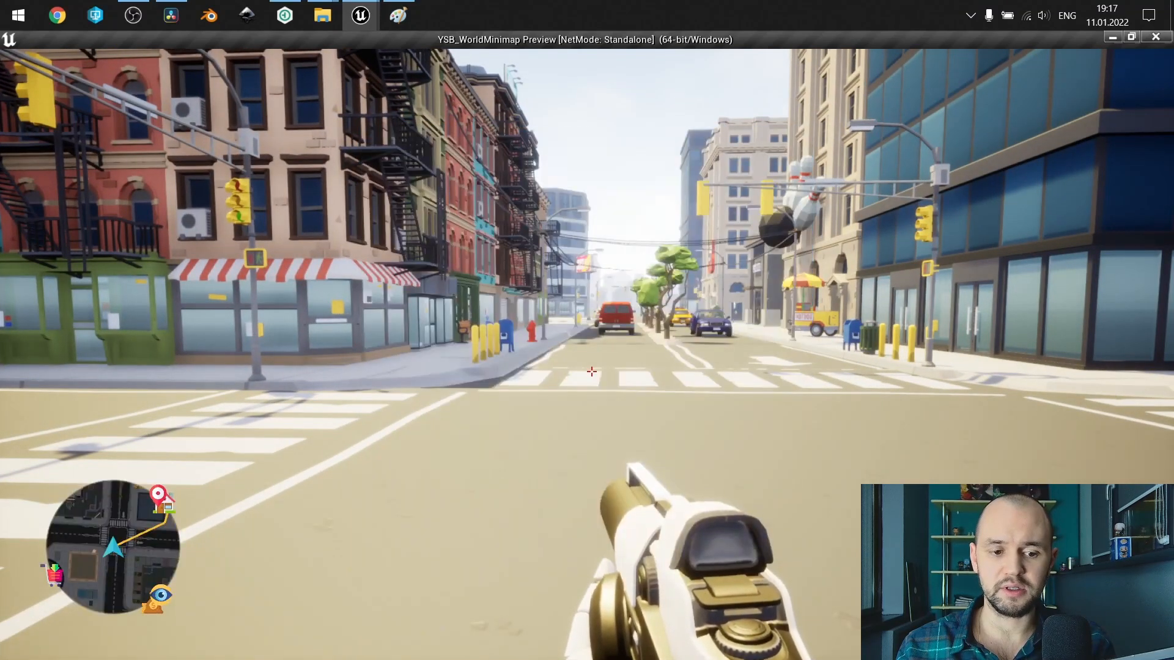
Move back and forth in the intersection with the world map open to check how the path to the waypoint is recalculated.
{"action": "key", "text": "m"}
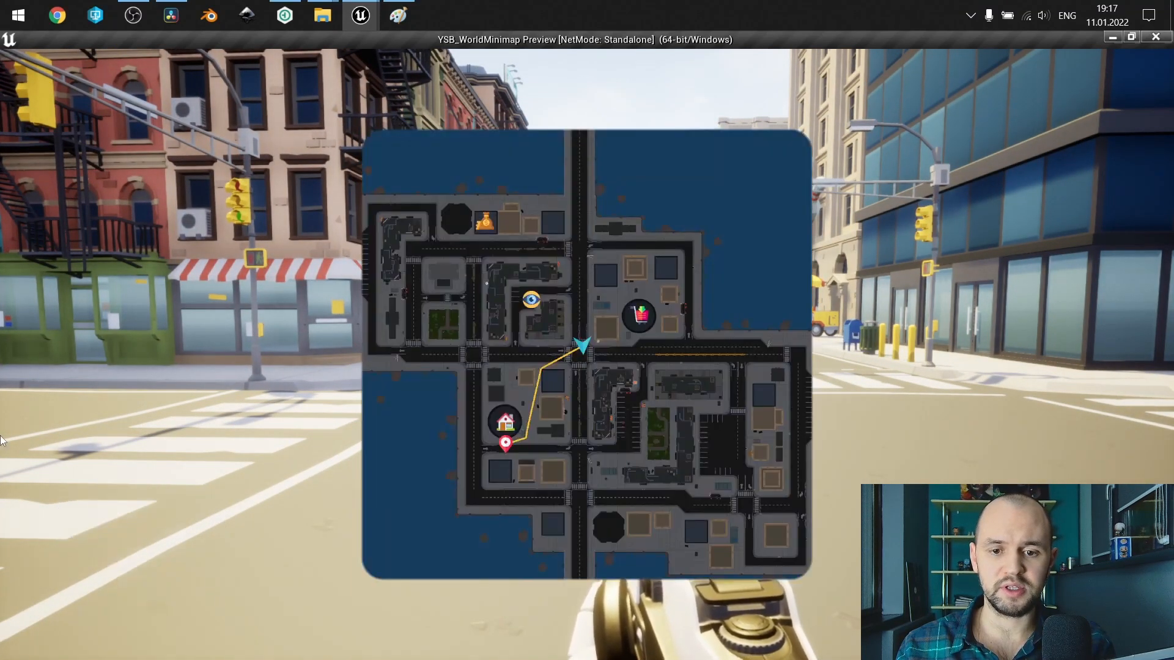
{"action": "key", "text": "m"}
{"action": "key", "text": "w"}
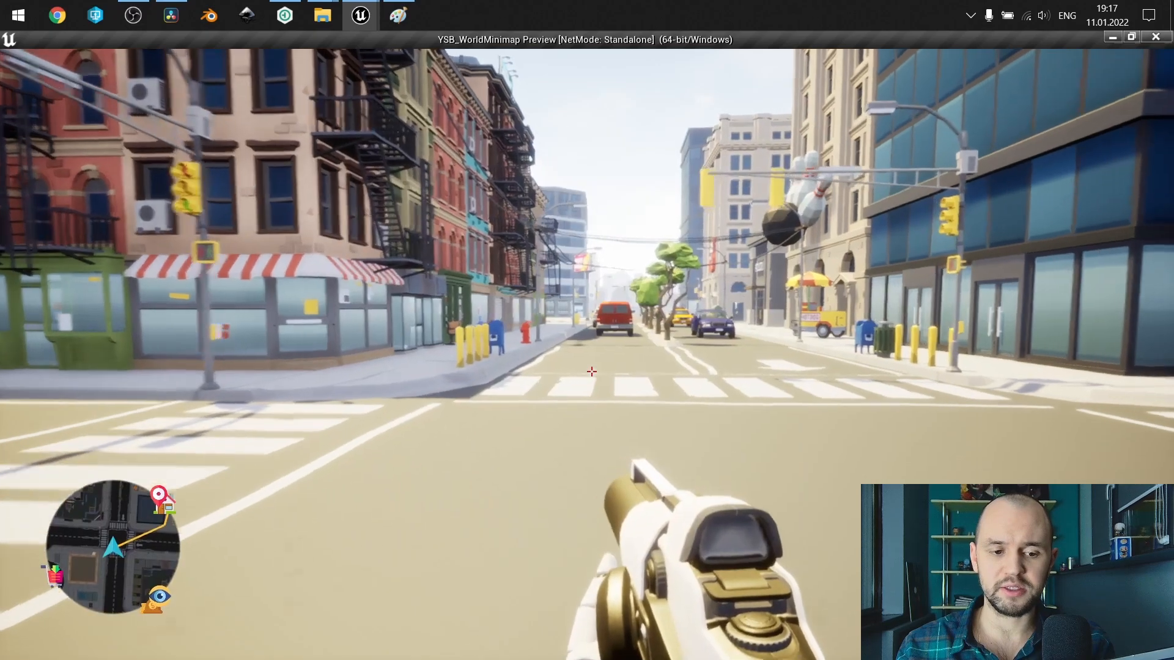
{"action": "key", "text": "m"}
{"action": "key", "text": "s"}
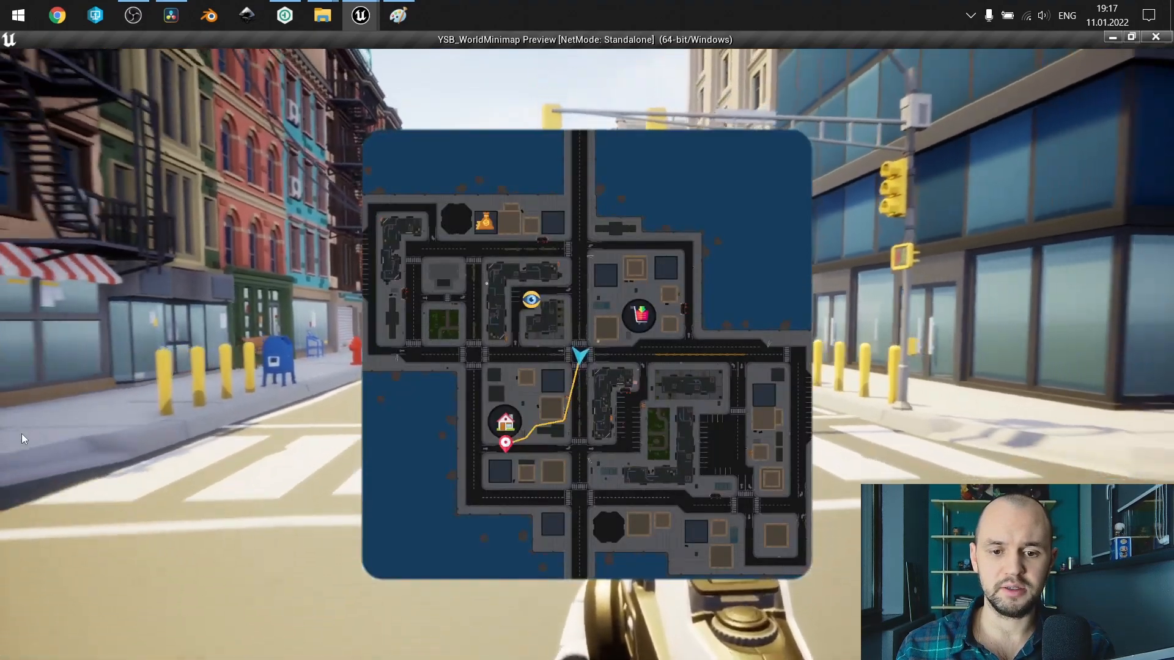
{"action": "key", "text": "w"}
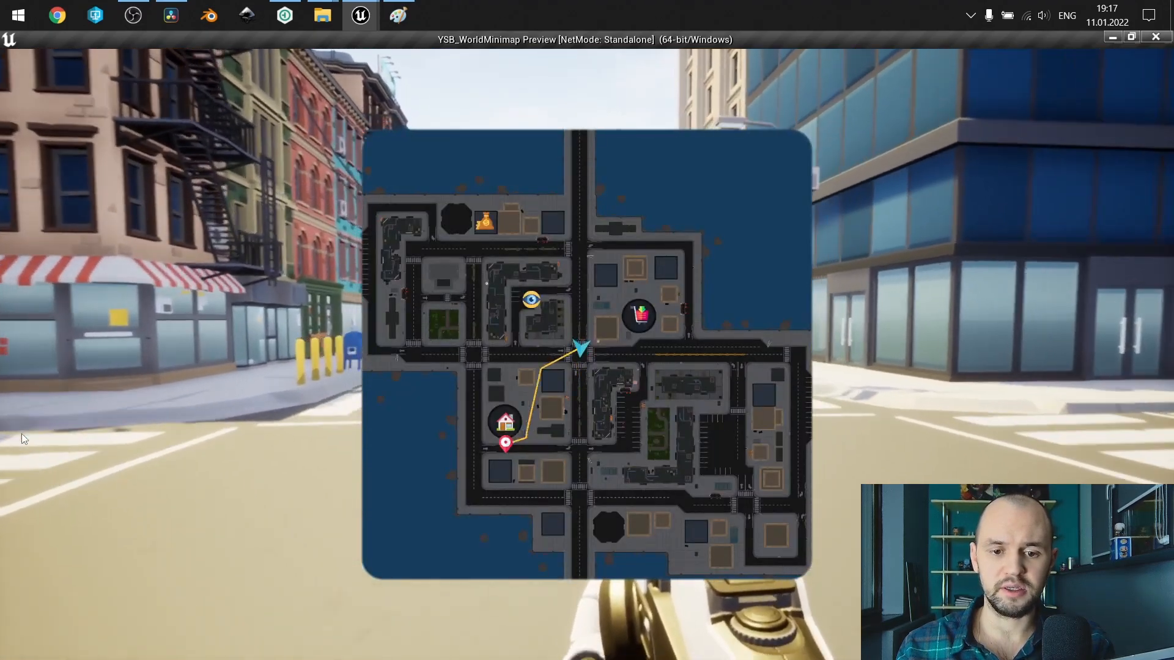
{"action": "key", "text": "m"}
Follow the minimap path past the hotdog cart and along the sidewalk to the passage between the buildings.
{"action": "key", "text": "w"}
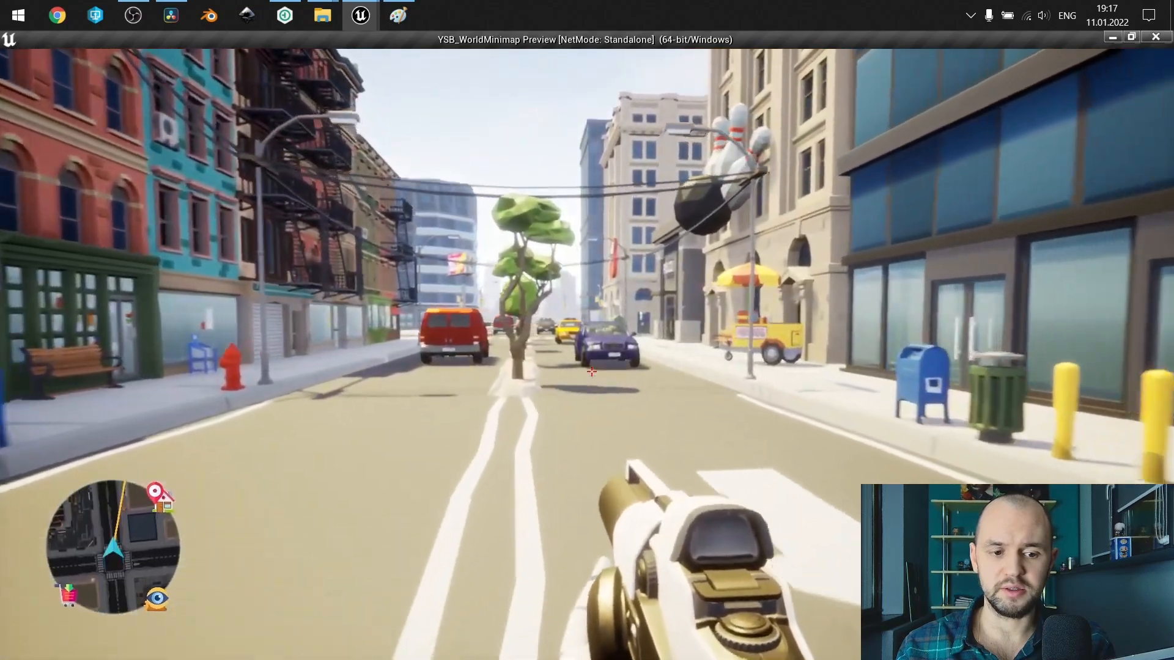
{"action": "key", "text": "w"}
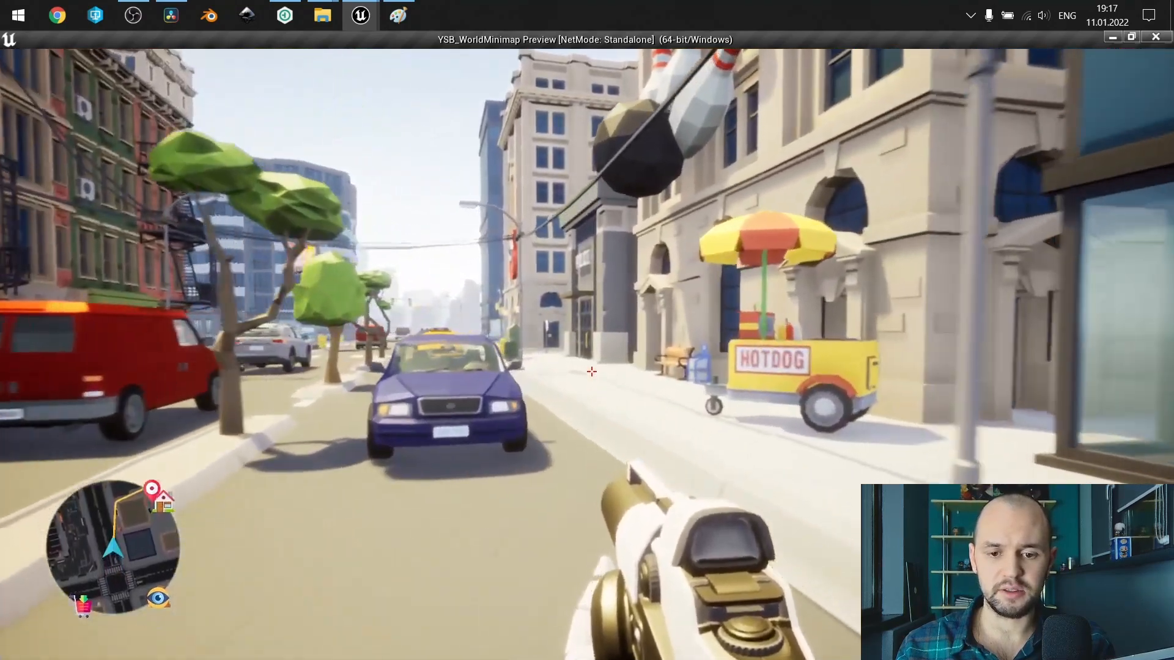
{"action": "key", "text": "w"}
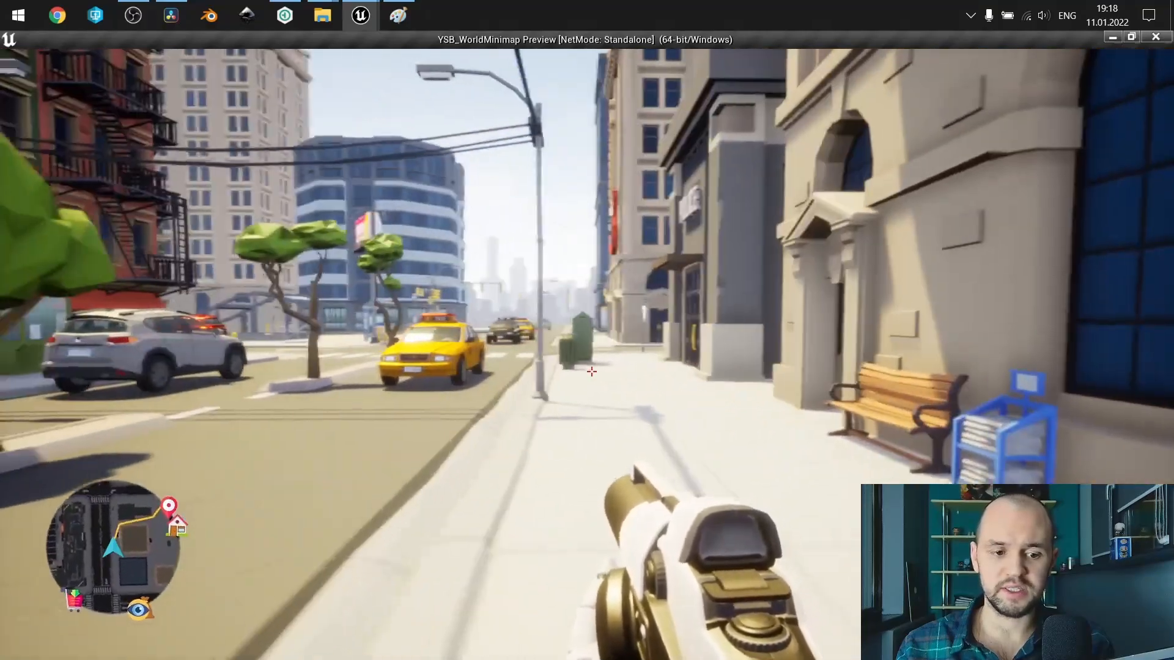
{"action": "key", "text": "w"}
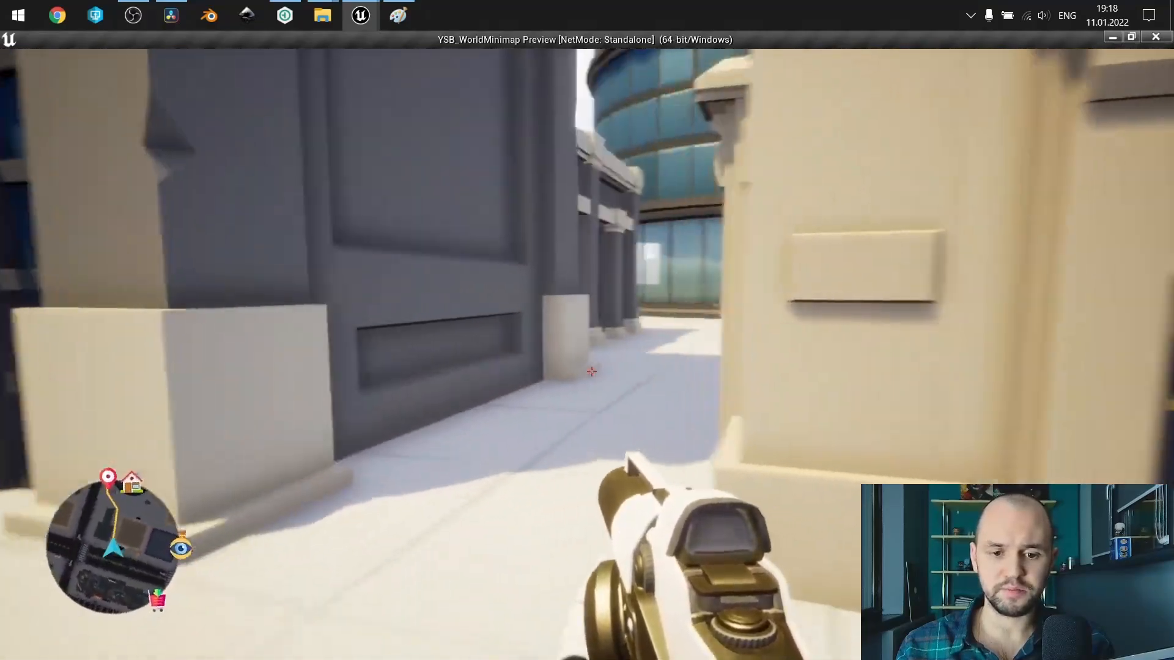
Walk through the passage and past the green railing and round glass building to reach the waypoint on the road.
{"action": "key", "text": "w"}
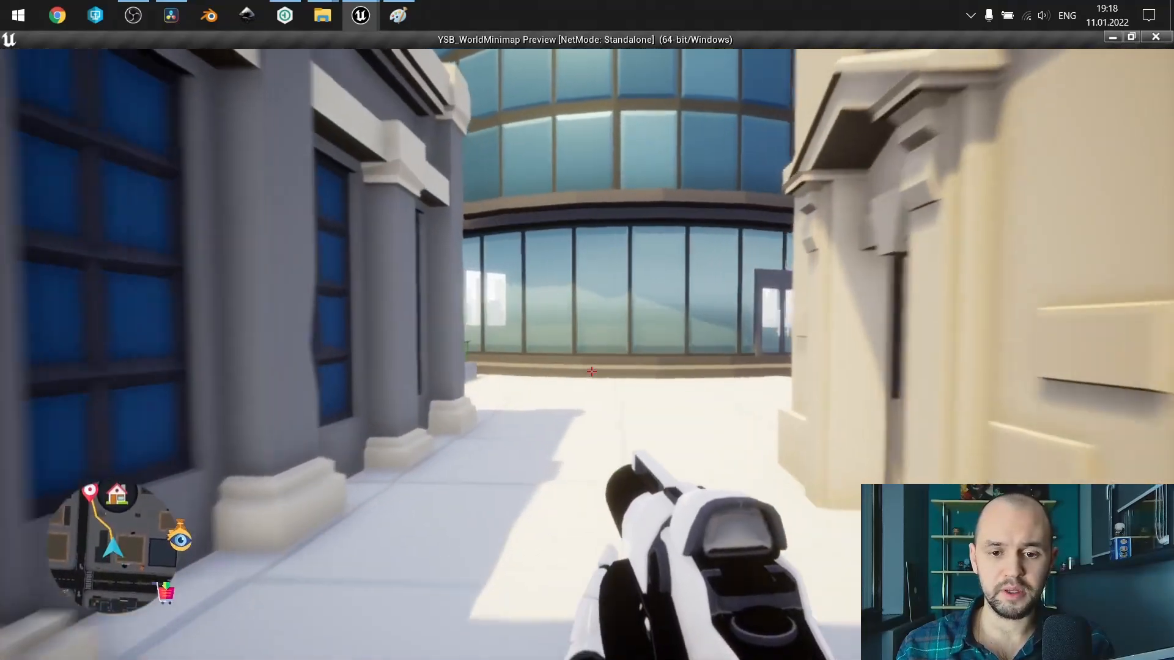
{"action": "key", "text": "w"}
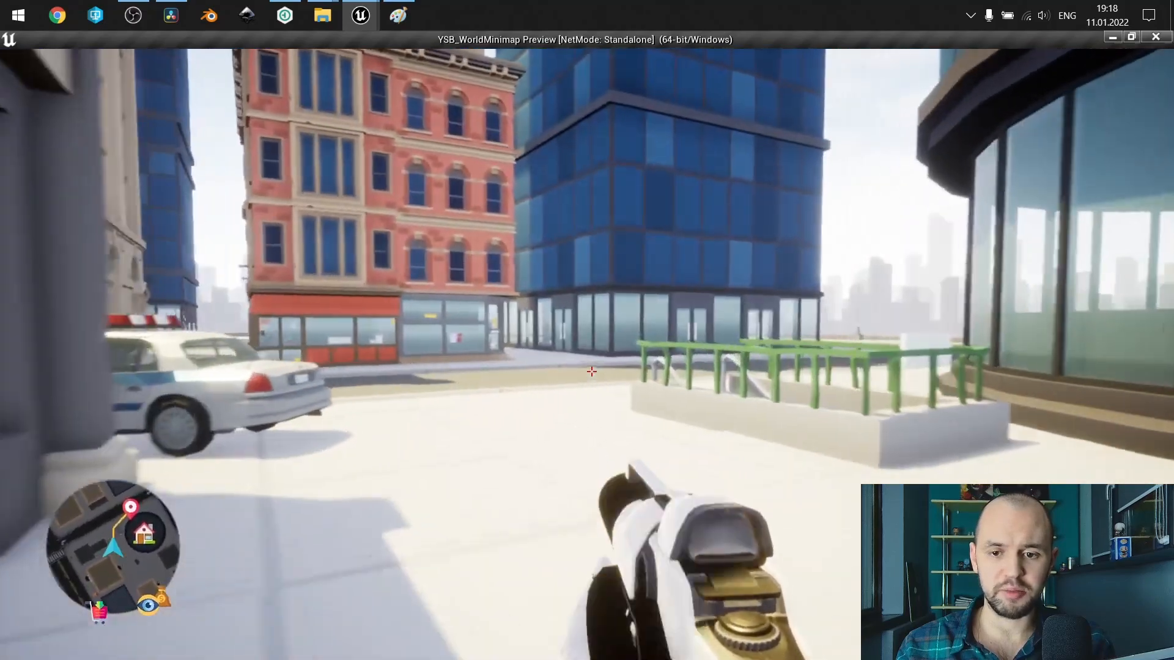
{"action": "key", "text": "w"}
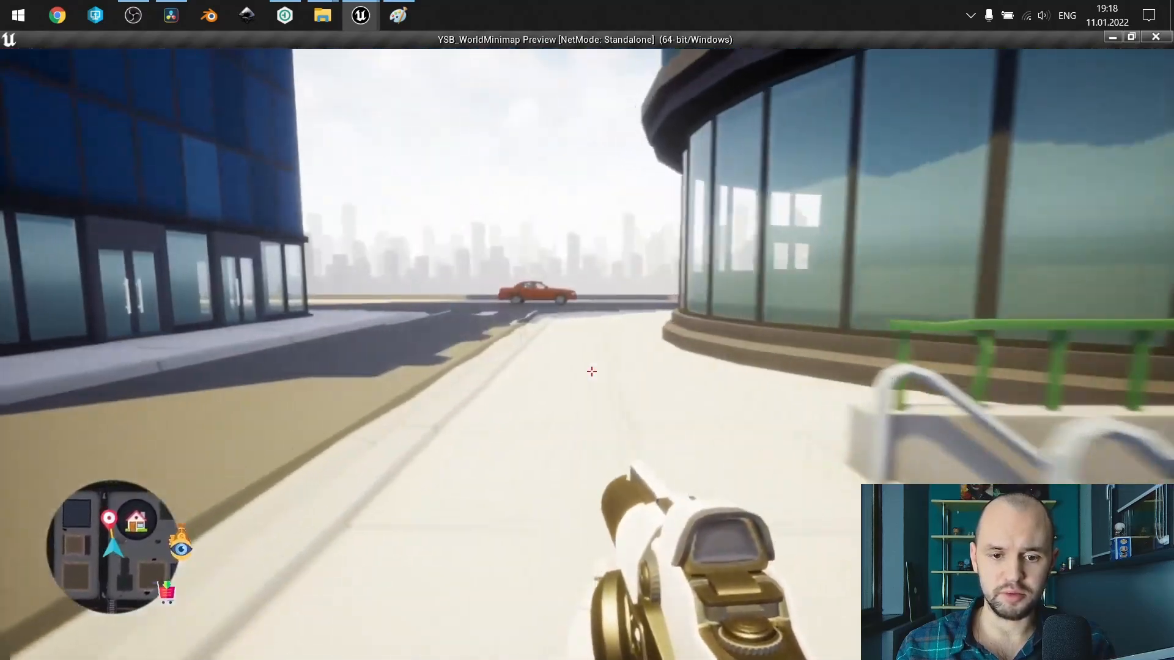
{"action": "key", "text": "w"}
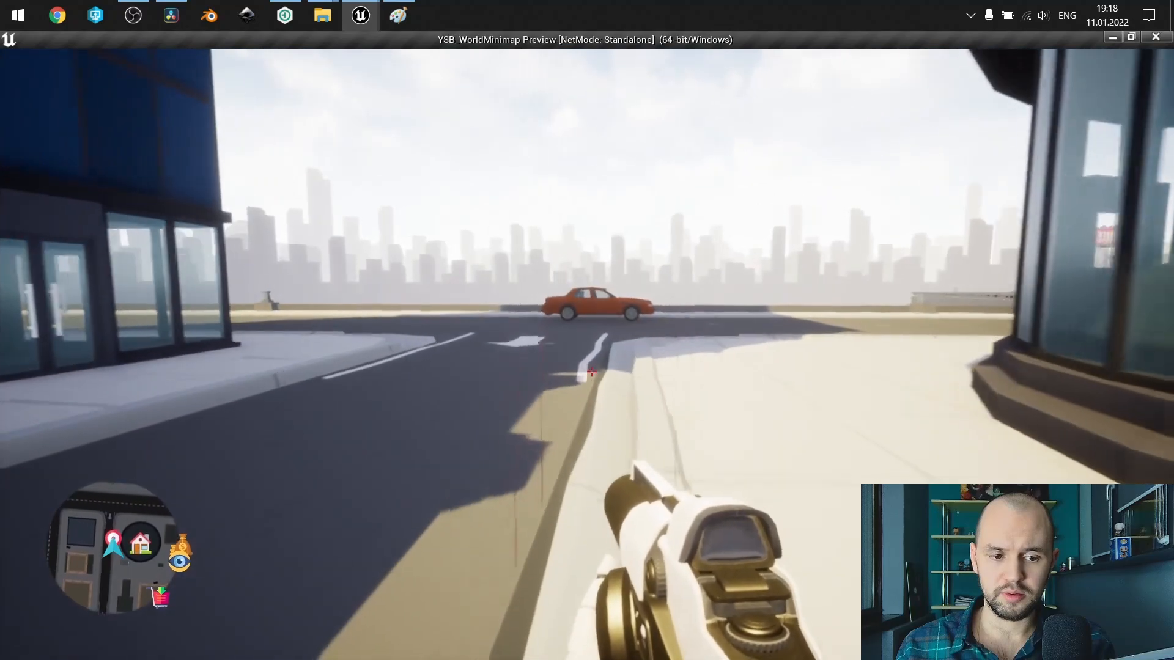
Place waypoints at various spots across the world map to test the path drawn to each, and close the map.
{"action": "key", "text": "m"}
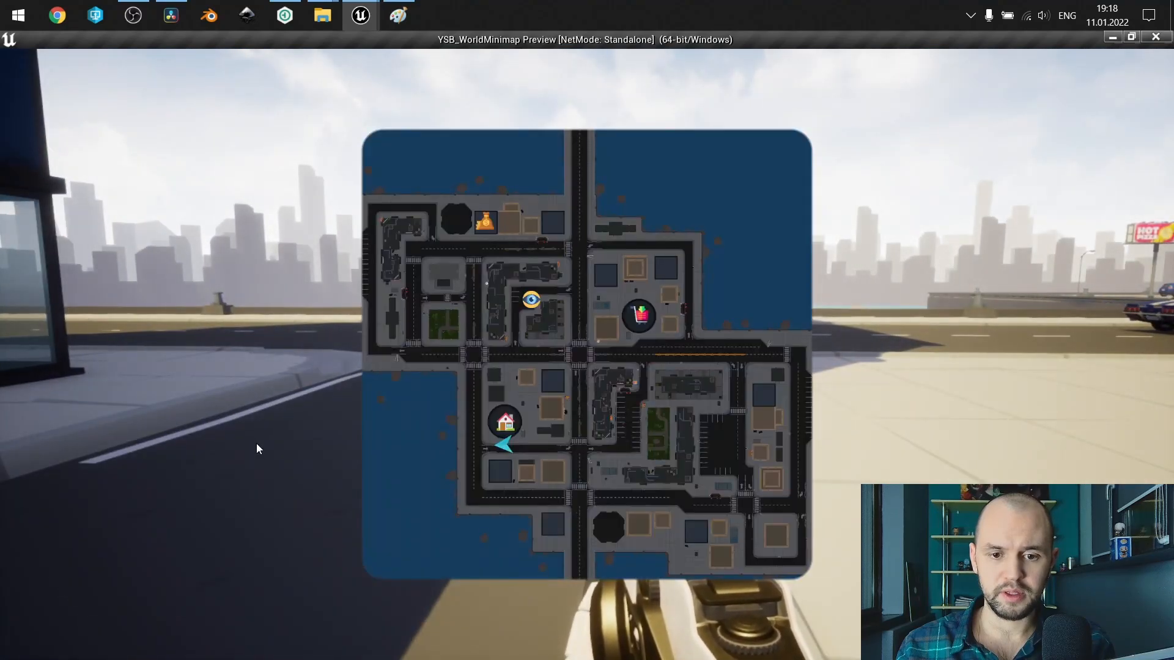
{"action": "left_click", "coordinate": [468, 357]}
{"action": "left_click", "coordinate": [620, 351]}
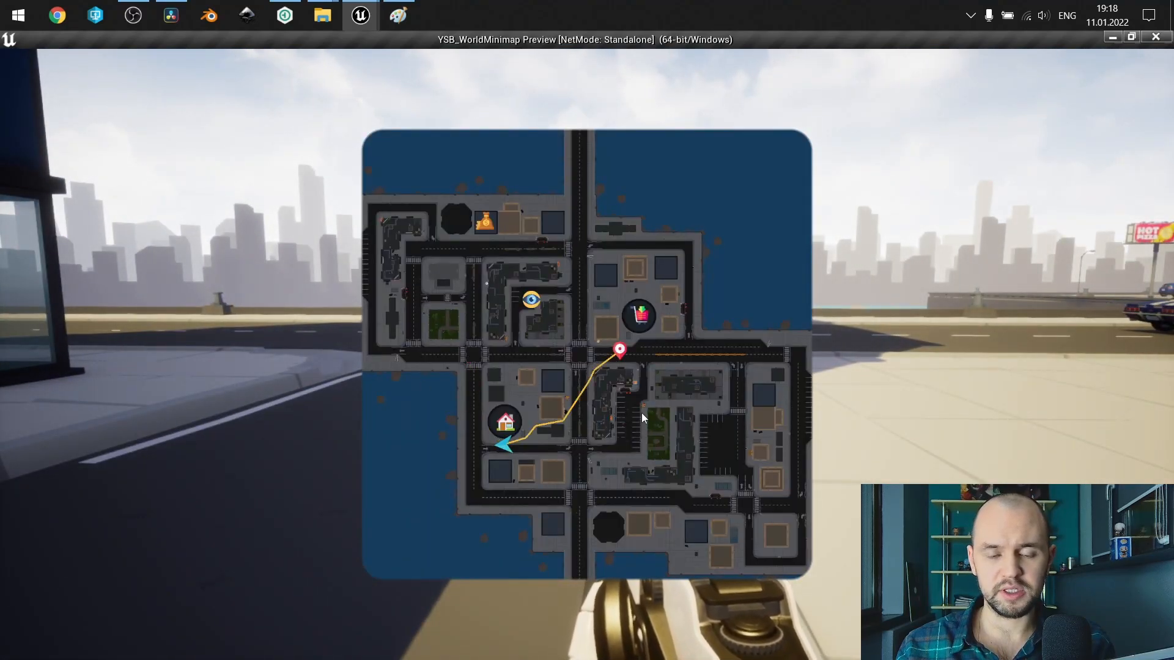
{"action": "left_click", "coordinate": [641, 415]}
{"action": "left_click", "coordinate": [496, 322]}
{"action": "left_click", "coordinate": [573, 262]}
{"action": "left_click", "coordinate": [628, 445]}
{"action": "left_click", "coordinate": [646, 500]}
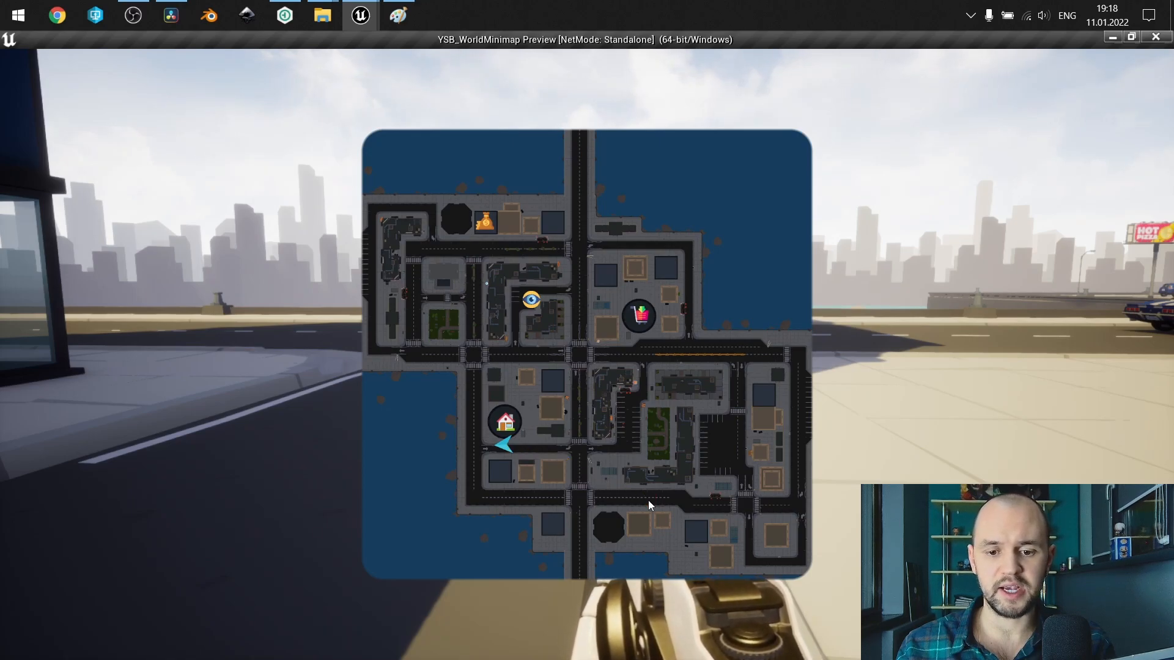
{"action": "key", "text": "m"}
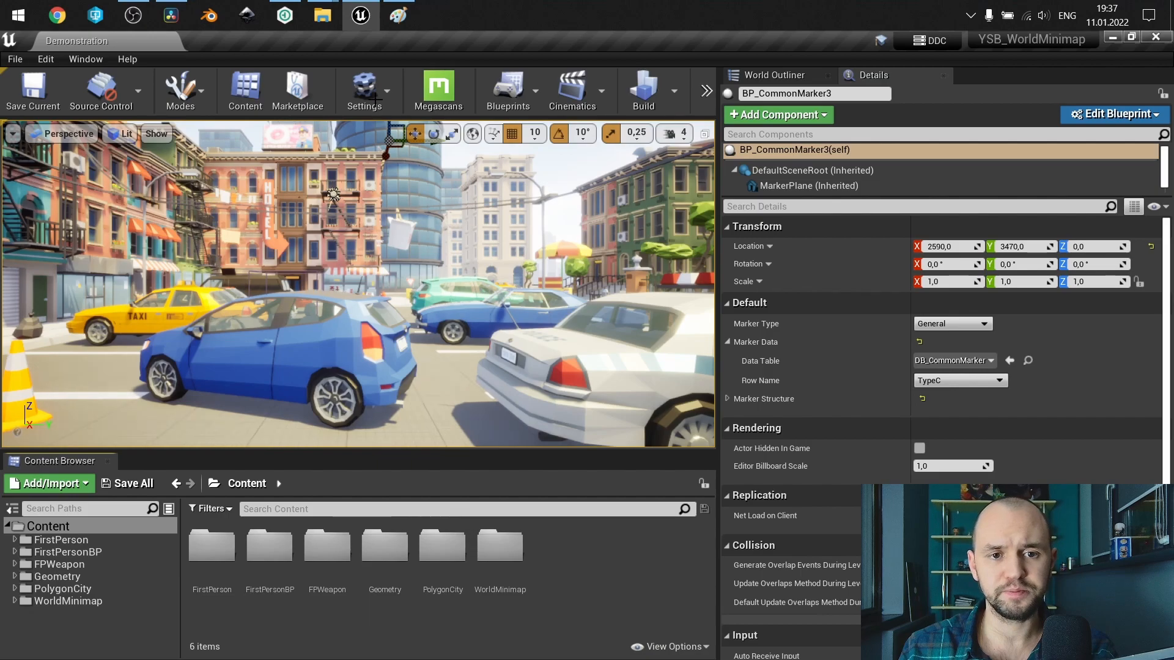
Switch to the Paint sketch with the notes on edge markers, the "Capture" tag and the map actors.
{"action": "left_click", "coordinate": [403, 16]}
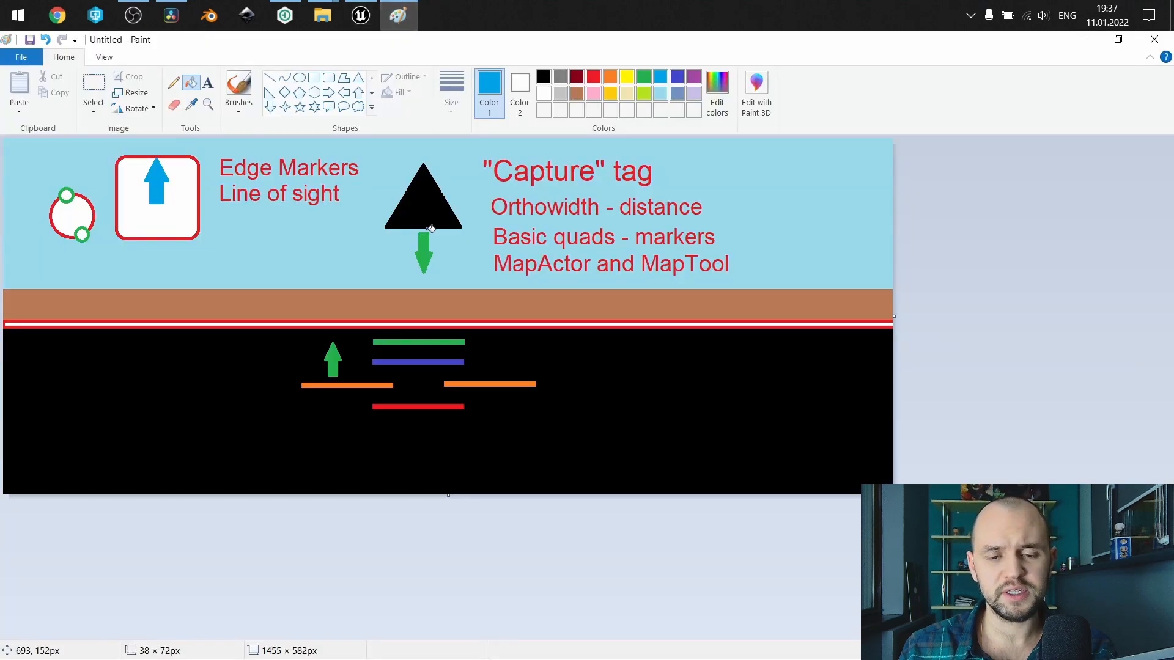